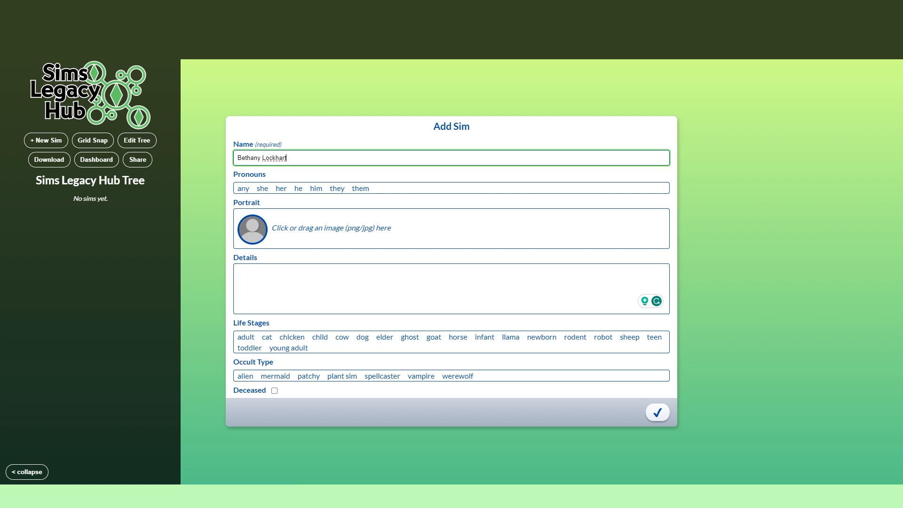
Step: Set the first sim's pronouns to she and her, and load the screenshot 2023-11-23_10-45-11-058 as the portrait
{"action": "left_click", "coordinate": [262, 188]}
{"action": "left_click", "coordinate": [281, 188]}
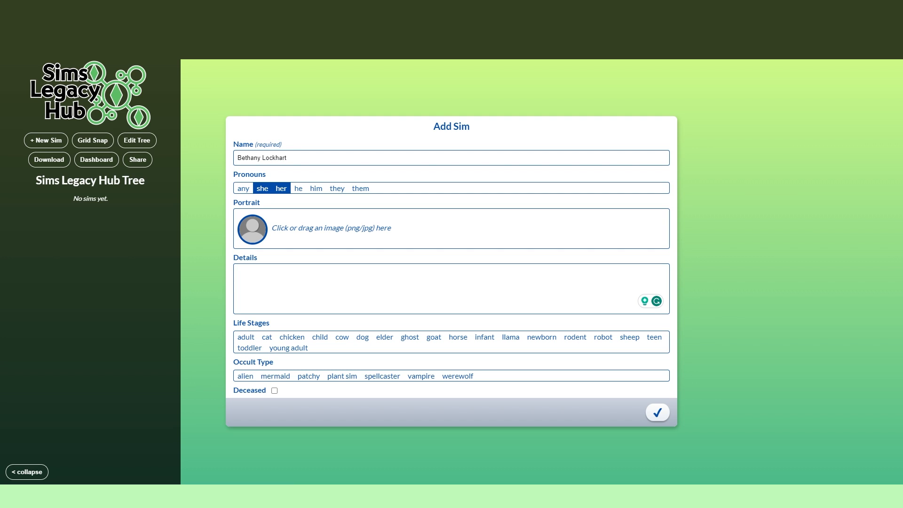
{"action": "left_click", "coordinate": [252, 229]}
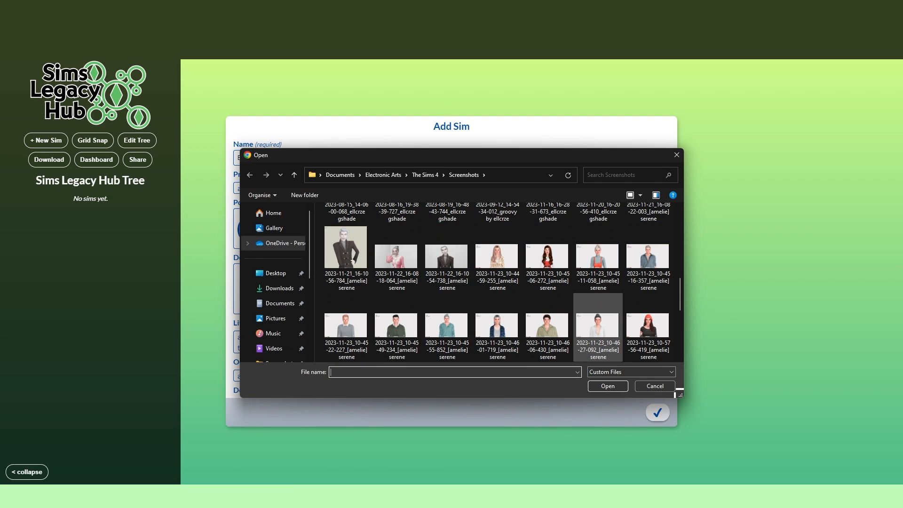
{"action": "mouse_move", "coordinate": [680, 294]}
{"action": "left_mouse_down"}
{"action": "mouse_move", "coordinate": [680, 335]}
{"action": "mouse_move", "coordinate": [680, 292]}
{"action": "left_mouse_up"}
{"action": "double_click", "coordinate": [598, 264]}
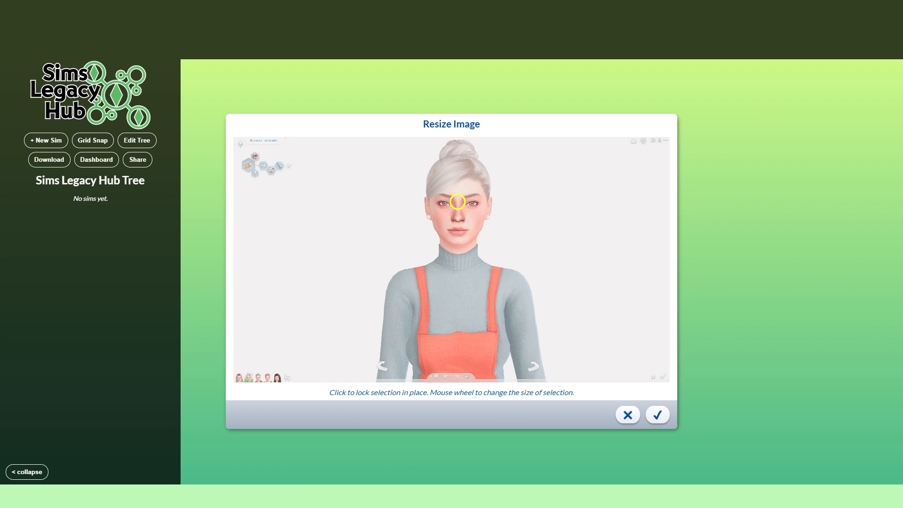
Step: Enlarge the portrait selection circle to frame the woman's head and upper shoulders, and apply the crop
{"action": "scroll", "coordinate": [457, 201], "scroll_direction": "up", "scroll_amount": 10}
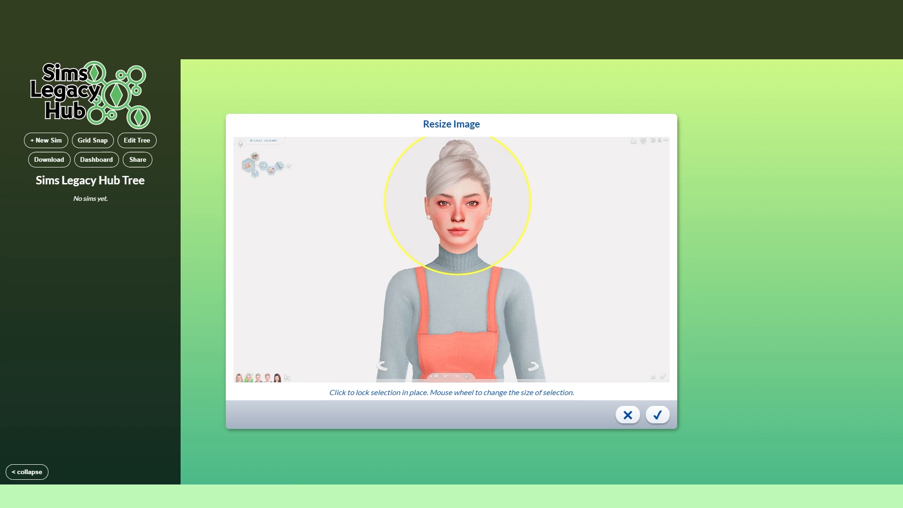
{"action": "scroll", "coordinate": [457, 202], "scroll_direction": "up", "scroll_amount": 2}
{"action": "scroll", "coordinate": [458, 211], "scroll_direction": "up", "scroll_amount": 3}
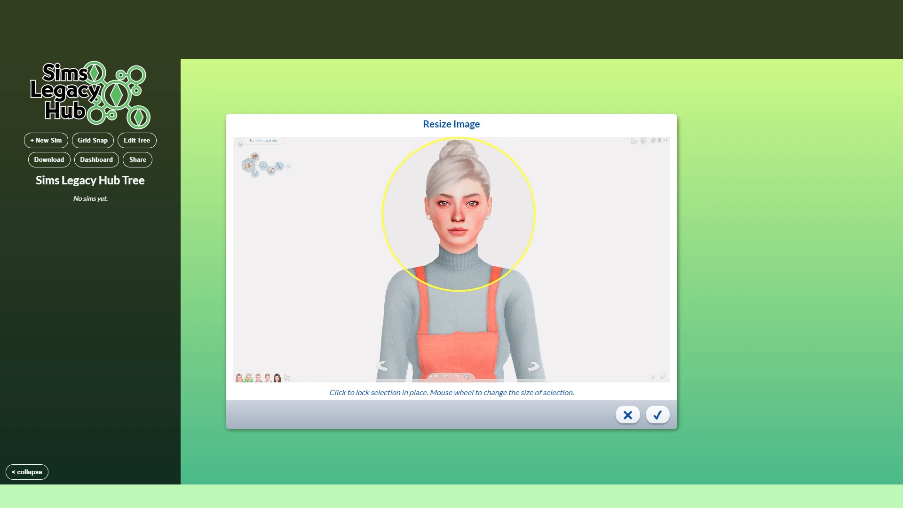
{"action": "left_click", "coordinate": [657, 415]}
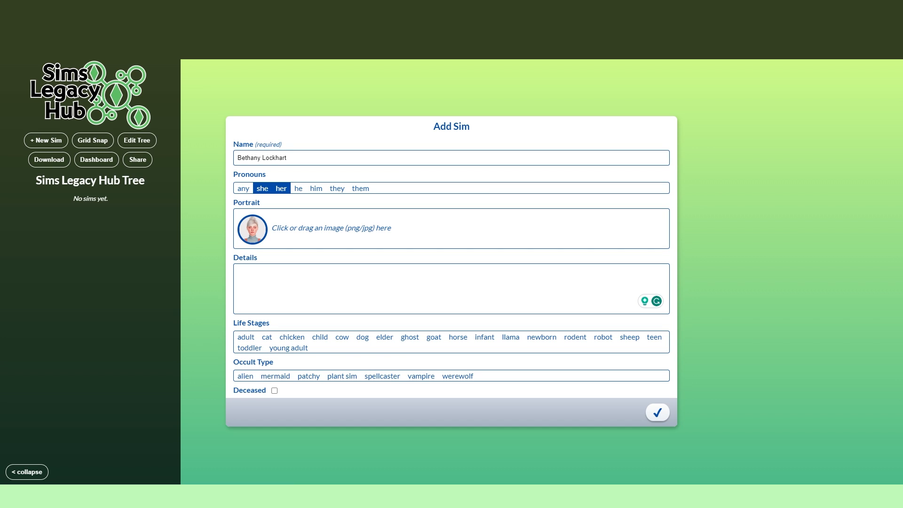
Step: Set the sim's life stage to elder, mark her as deceased, and save her to the tree
{"action": "left_click", "coordinate": [384, 336]}
{"action": "left_click", "coordinate": [274, 390]}
{"action": "left_click", "coordinate": [658, 412]}
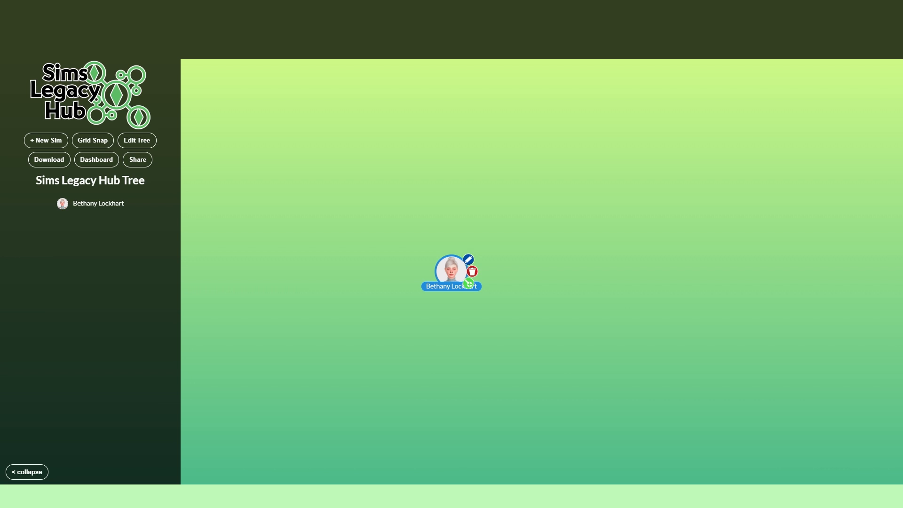
Step: Add a married relationship from the woman in the tree to a new sim
{"action": "mouse_move", "coordinate": [451, 271]}
{"action": "left_click", "coordinate": [469, 284]}
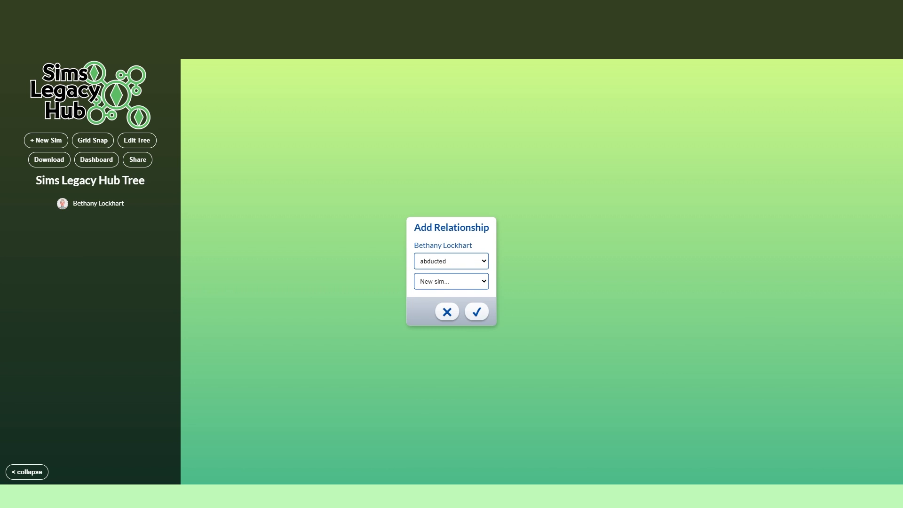
{"action": "left_click", "coordinate": [451, 261]}
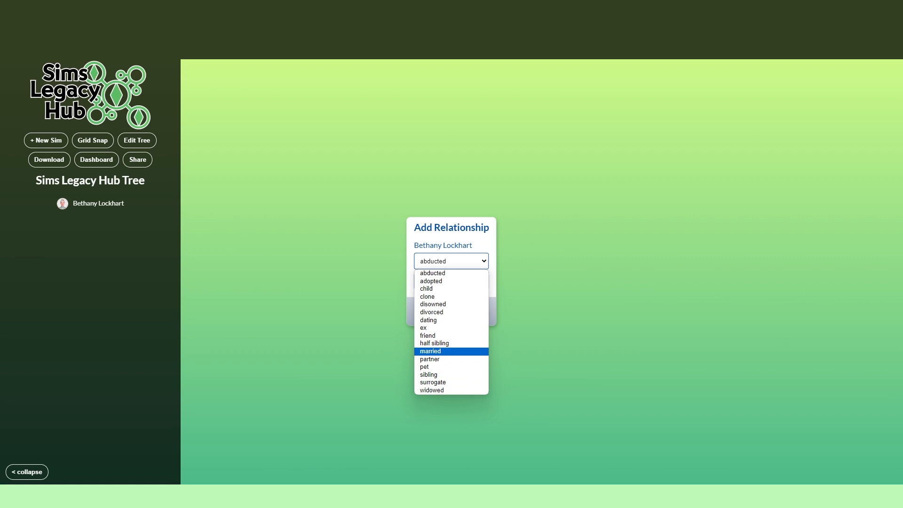
{"action": "left_click", "coordinate": [414, 351]}
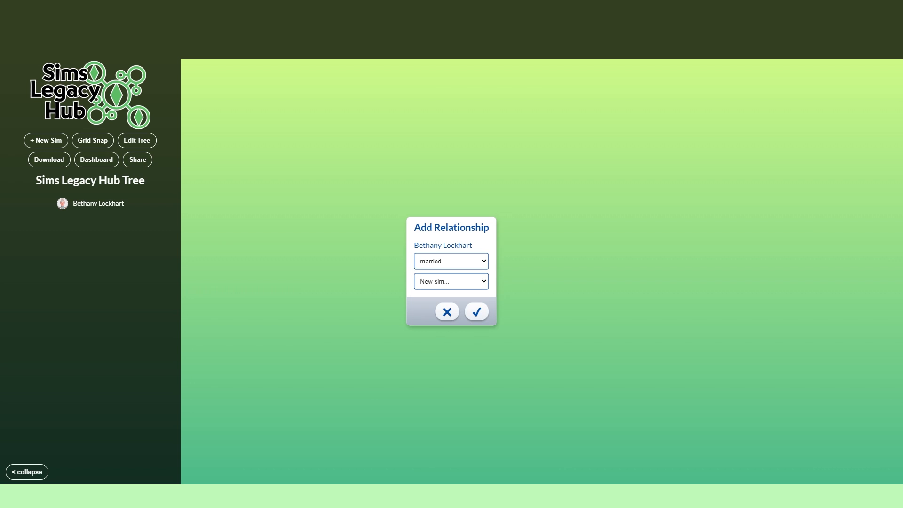
{"action": "left_click", "coordinate": [450, 281]}
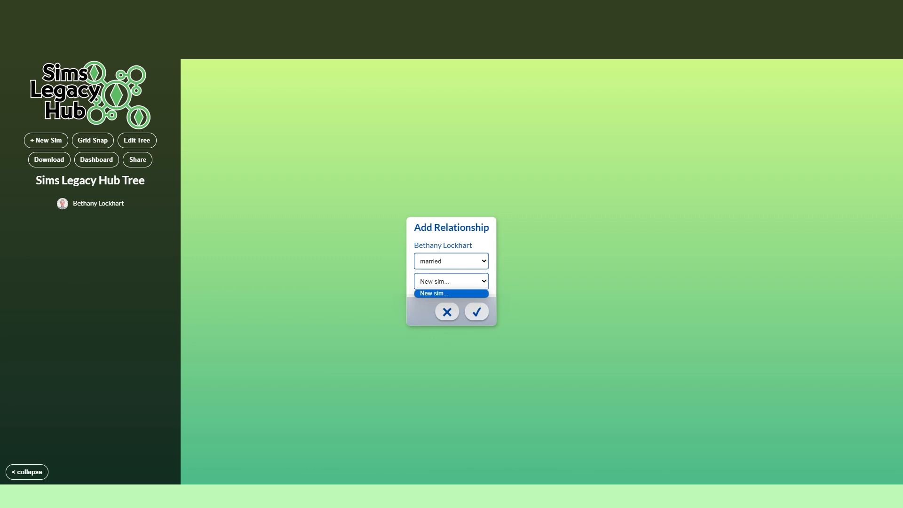
{"action": "left_click", "coordinate": [451, 293]}
{"action": "left_click", "coordinate": [477, 312]}
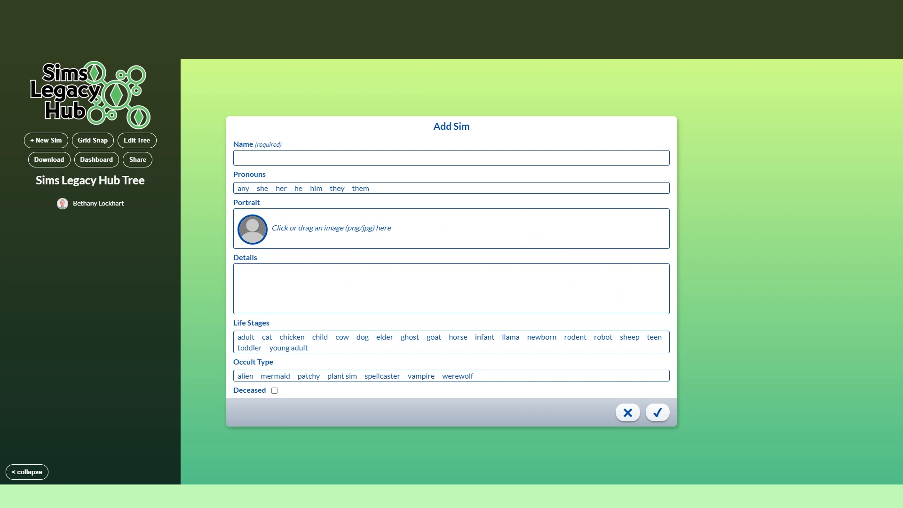
Step: Enter the husband's full name and set his pronouns to he and him
{"action": "left_click", "coordinate": [286, 158]}
{"action": "type", "text": "Wade Lockhart"}
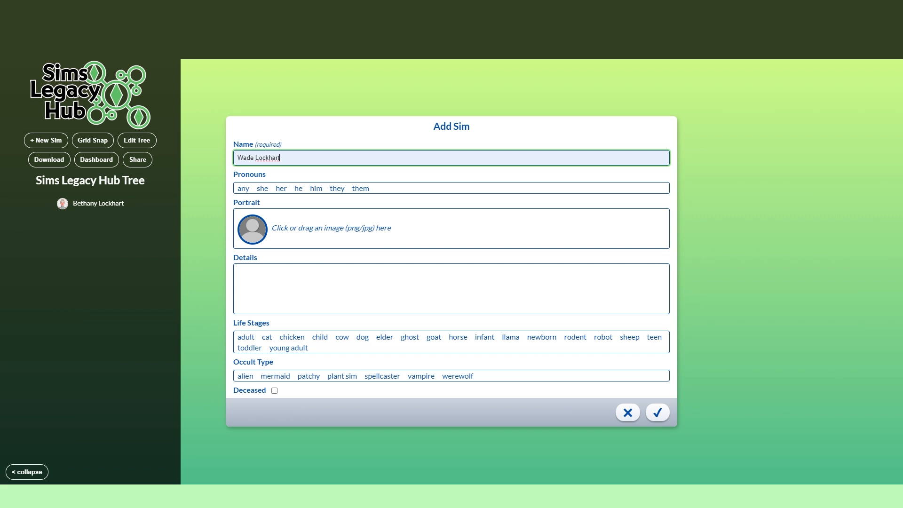
{"action": "left_click", "coordinate": [298, 188]}
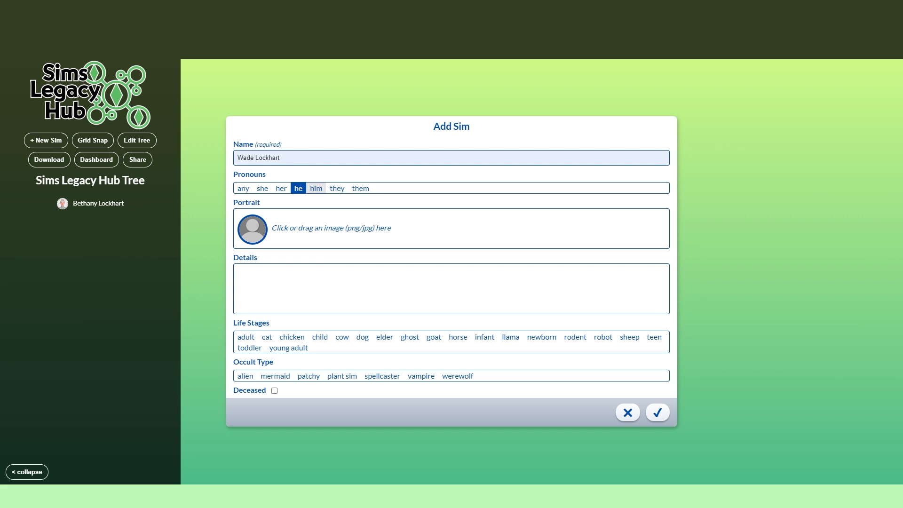
Step: Load the screenshot 2023-11-23_10-45-16-357 as the husband's portrait, cropped in a circle around his head and collar
{"action": "left_click", "coordinate": [332, 228]}
{"action": "scroll", "coordinate": [548, 305], "scroll_direction": "down", "scroll_amount": 1}
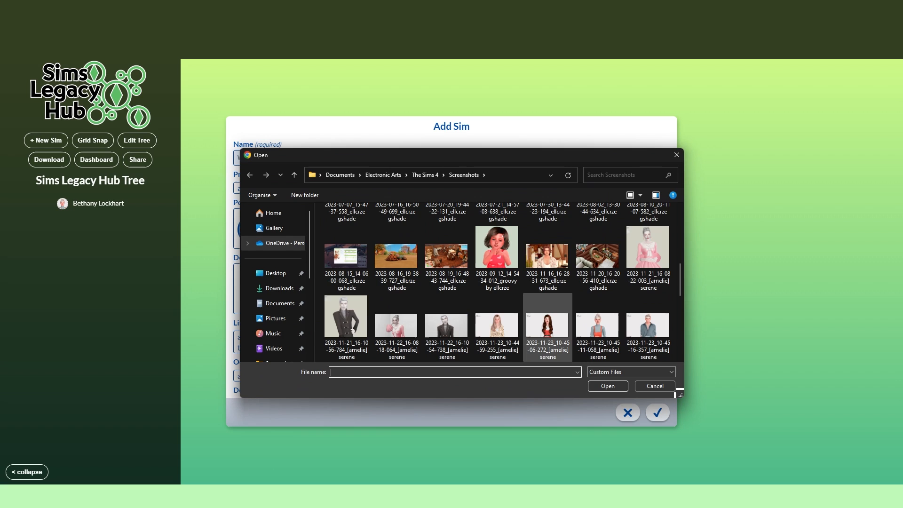
{"action": "double_click", "coordinate": [648, 324]}
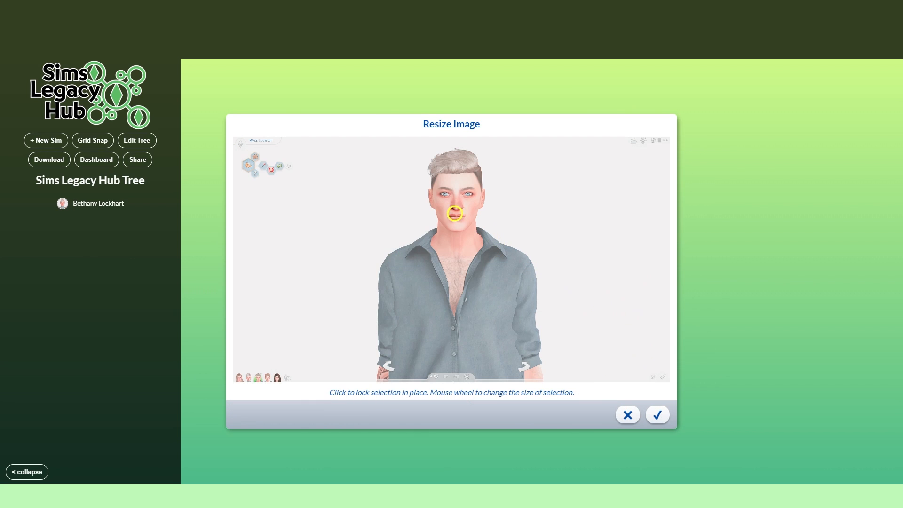
{"action": "scroll", "coordinate": [456, 194], "scroll_direction": "up", "scroll_amount": 5}
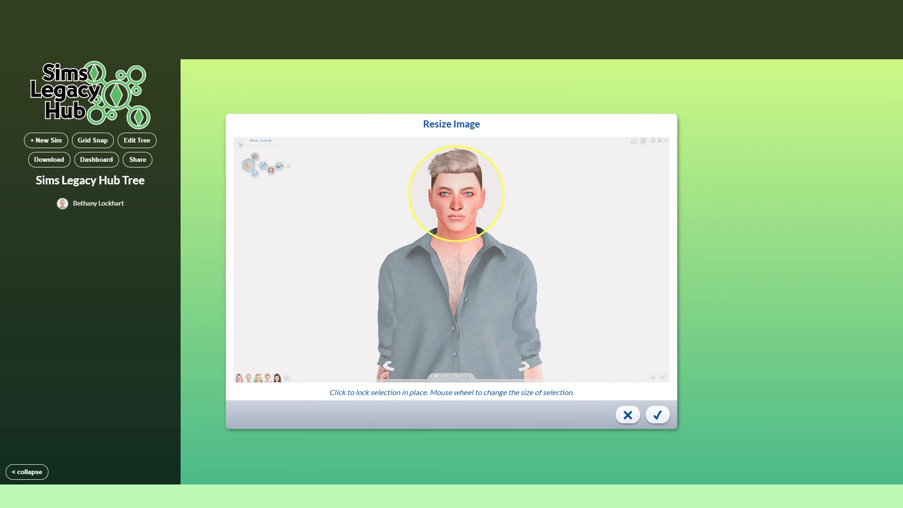
{"action": "scroll", "coordinate": [456, 194], "scroll_direction": "up", "scroll_amount": 2}
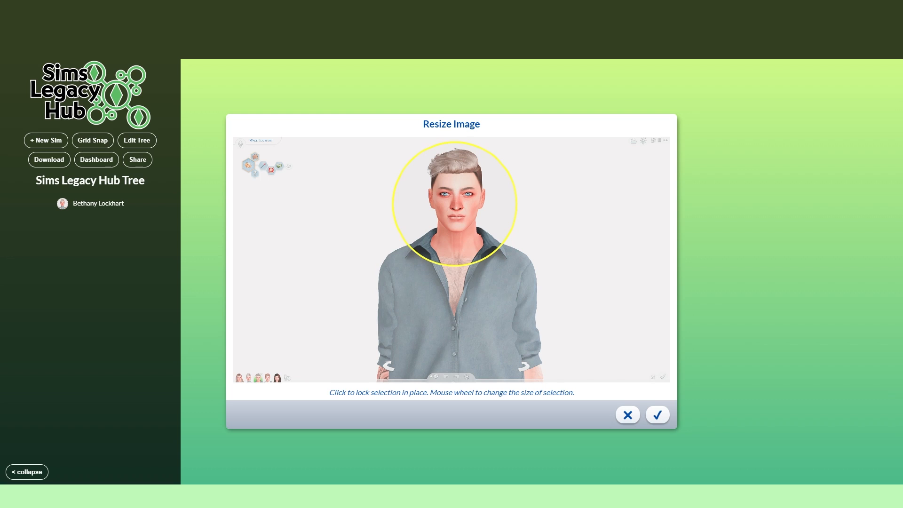
{"action": "left_click", "coordinate": [657, 415]}
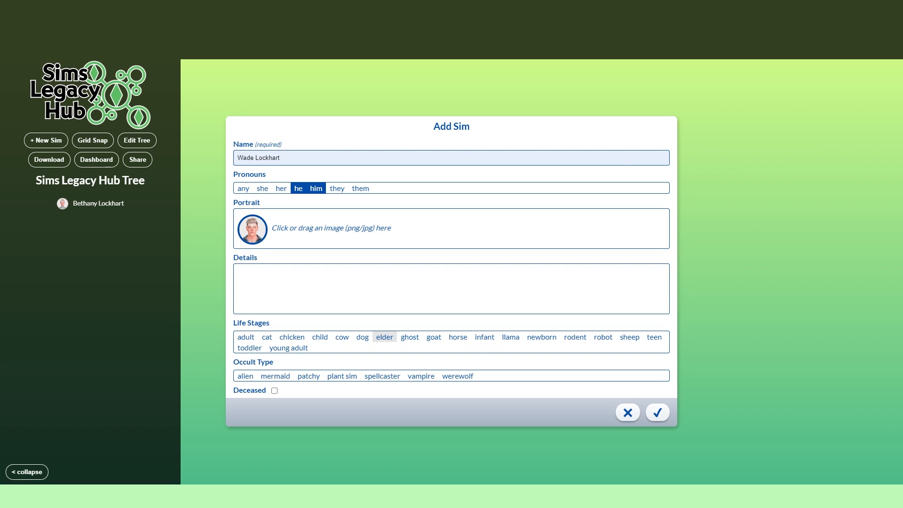
Step: Set the husband's life stage to elder, mark him as deceased, and save him to the tree
{"action": "left_click", "coordinate": [384, 336]}
{"action": "left_click", "coordinate": [274, 391]}
{"action": "left_click", "coordinate": [657, 412]}
Step: Move the husband to the right of his wife at about the same height, and turn on grid snap
{"action": "left_click_drag", "start_coordinate": [515, 334], "coordinate": [543, 273]}
{"action": "left_click", "coordinate": [93, 140]}
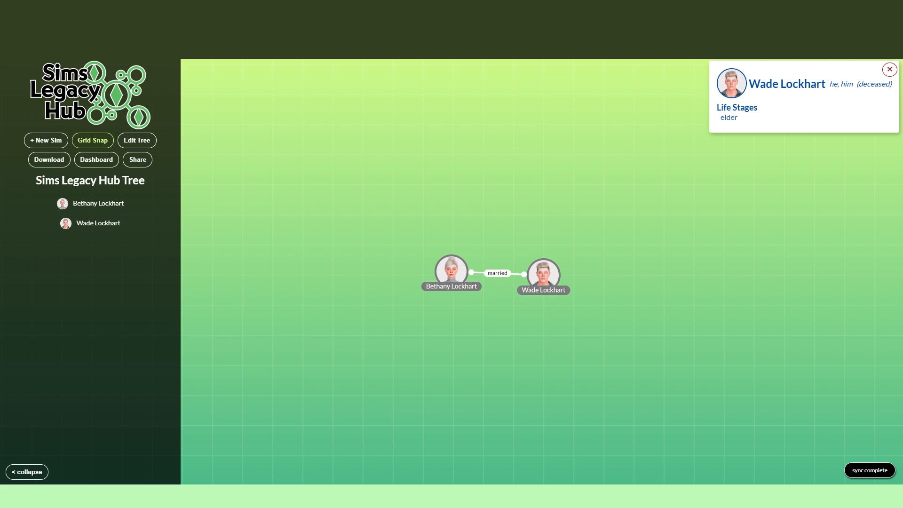
Step: Test free placement of the husband slightly down and to the right with grid snap off, and turn grid snap back on
{"action": "left_click", "coordinate": [93, 140]}
{"action": "mouse_move", "coordinate": [543, 274]}
{"action": "left_mouse_down"}
{"action": "mouse_move", "coordinate": [551, 264]}
{"action": "mouse_move", "coordinate": [366, 160]}
{"action": "mouse_move", "coordinate": [358, 362]}
{"action": "mouse_move", "coordinate": [600, 181]}
{"action": "mouse_move", "coordinate": [389, 357]}
{"action": "mouse_move", "coordinate": [504, 362]}
{"action": "mouse_move", "coordinate": [413, 342]}
{"action": "mouse_move", "coordinate": [489, 227]}
{"action": "mouse_move", "coordinate": [554, 280]}
{"action": "left_mouse_up"}
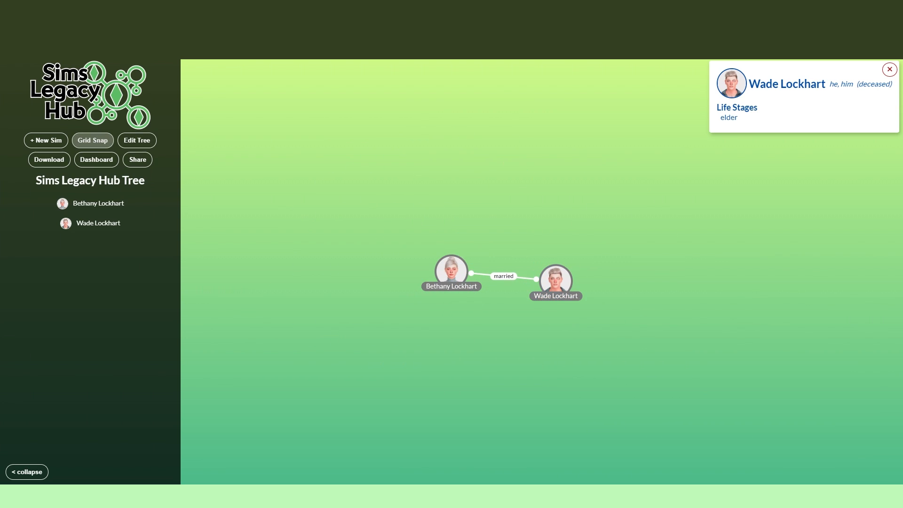
{"action": "left_click", "coordinate": [92, 140]}
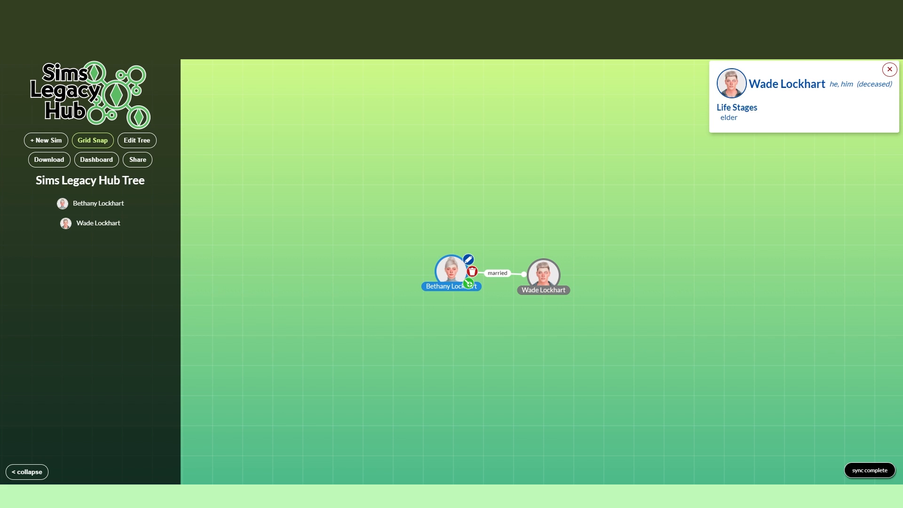
Step: View the wife's info card, and save "mean" as the husband's details text
{"action": "left_click", "coordinate": [452, 270]}
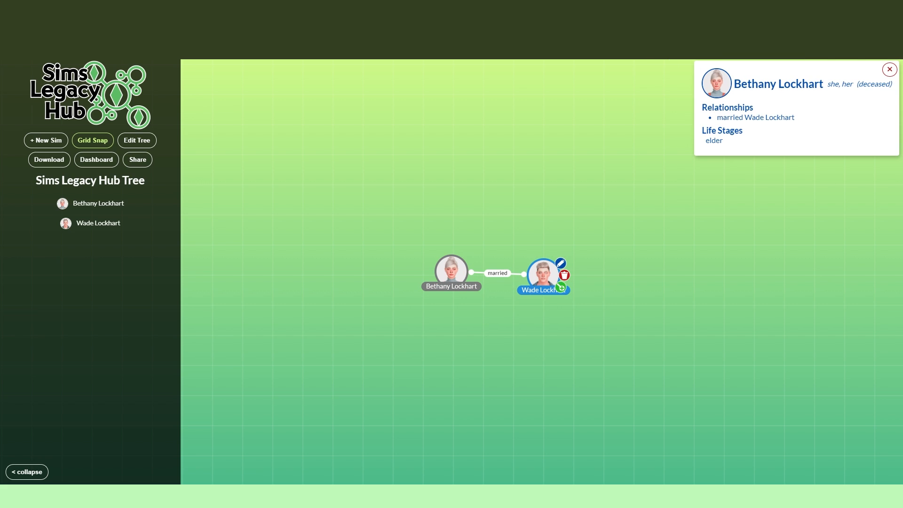
{"action": "left_click", "coordinate": [560, 263]}
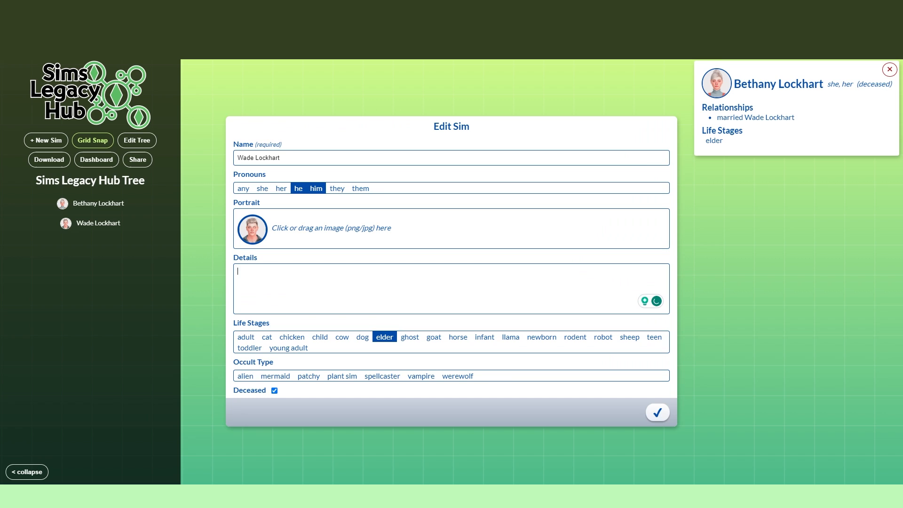
{"action": "type", "text": "mean"}
{"action": "left_click", "coordinate": [657, 412]}
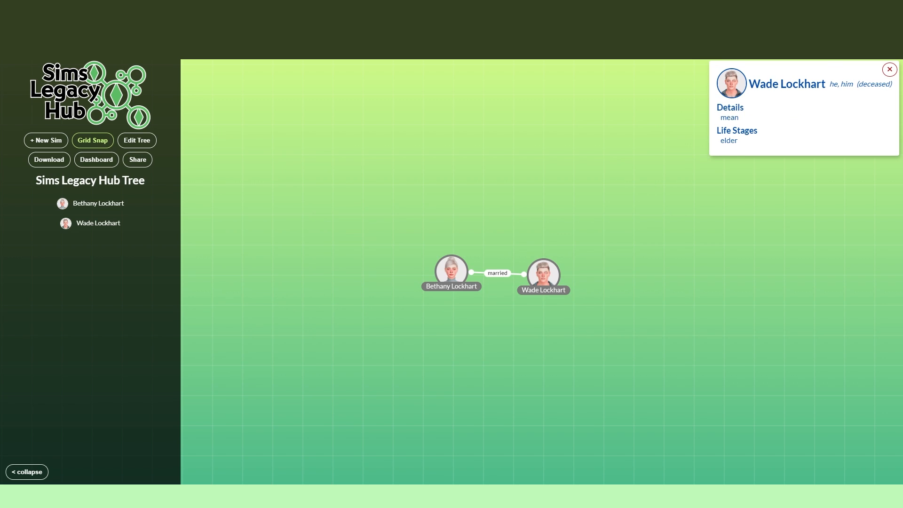
Step: Clear the husband's details text and save his entry
{"action": "mouse_move", "coordinate": [559, 285]}
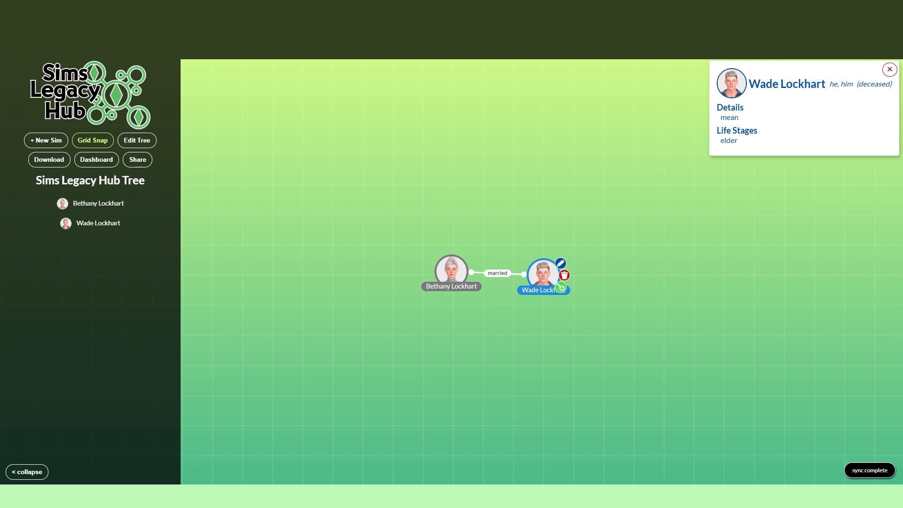
{"action": "left_click", "coordinate": [560, 263]}
{"action": "key", "text": "ctrl+a"}
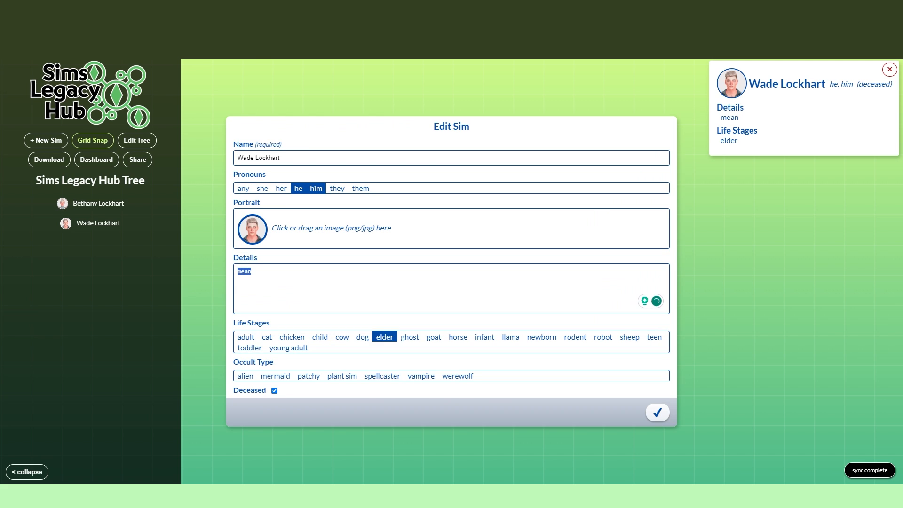
{"action": "key", "text": "BackSpace"}
{"action": "left_click", "coordinate": [658, 412]}
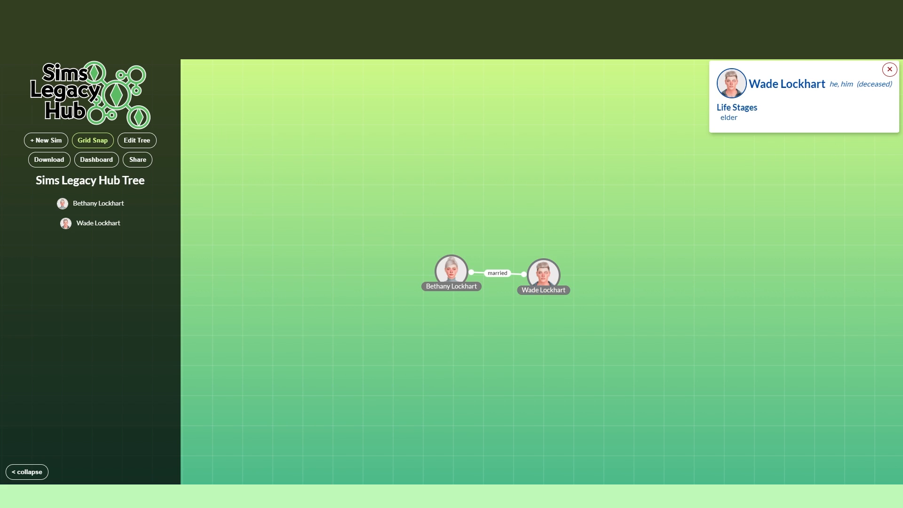
Step: Add a child relationship from the wife to a new sim
{"action": "mouse_move", "coordinate": [452, 272]}
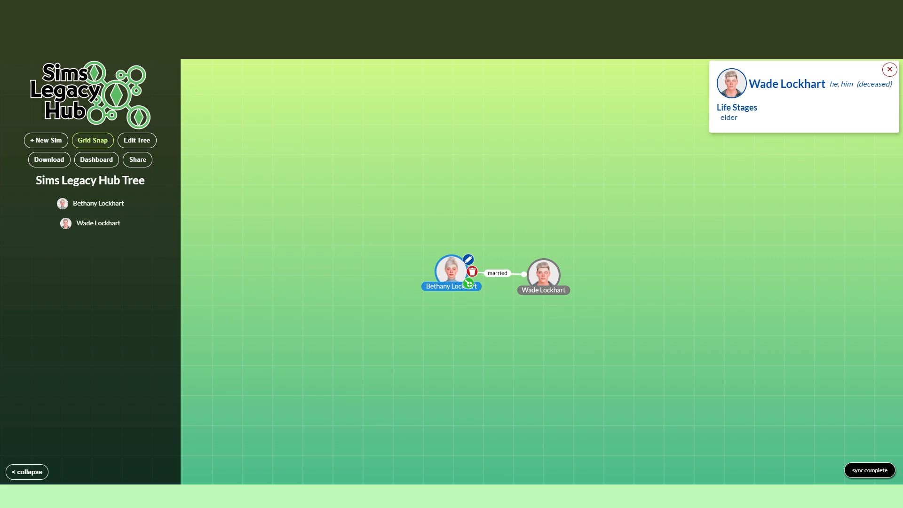
{"action": "left_click", "coordinate": [468, 284]}
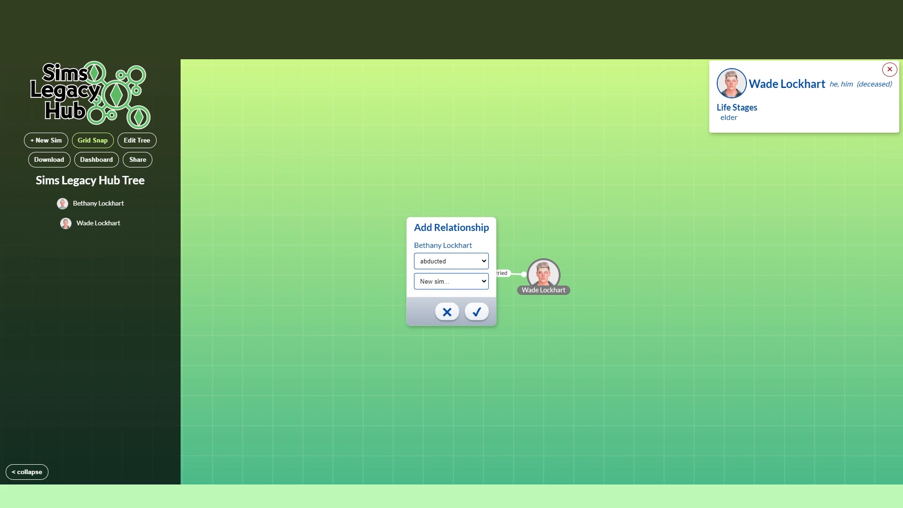
{"action": "left_click", "coordinate": [451, 261]}
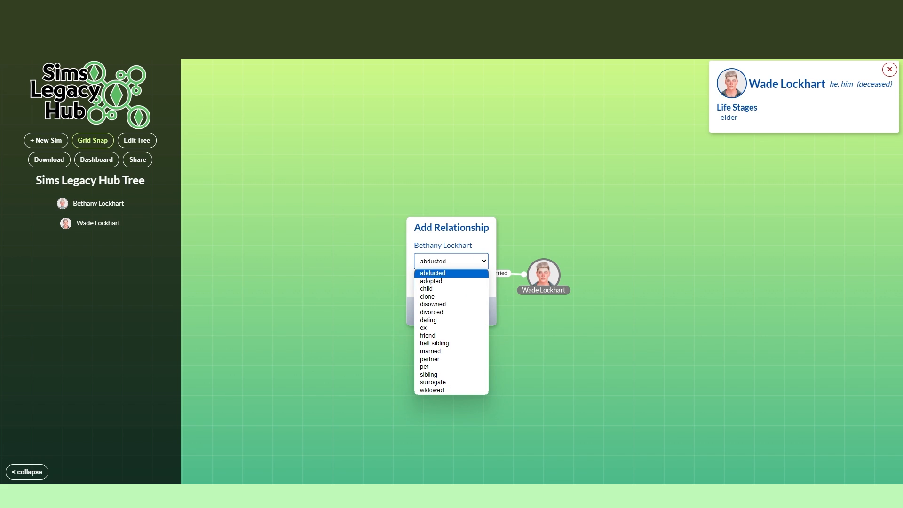
{"action": "key", "text": "Down"}
{"action": "key", "text": "Down"}
{"action": "key", "text": "Return"}
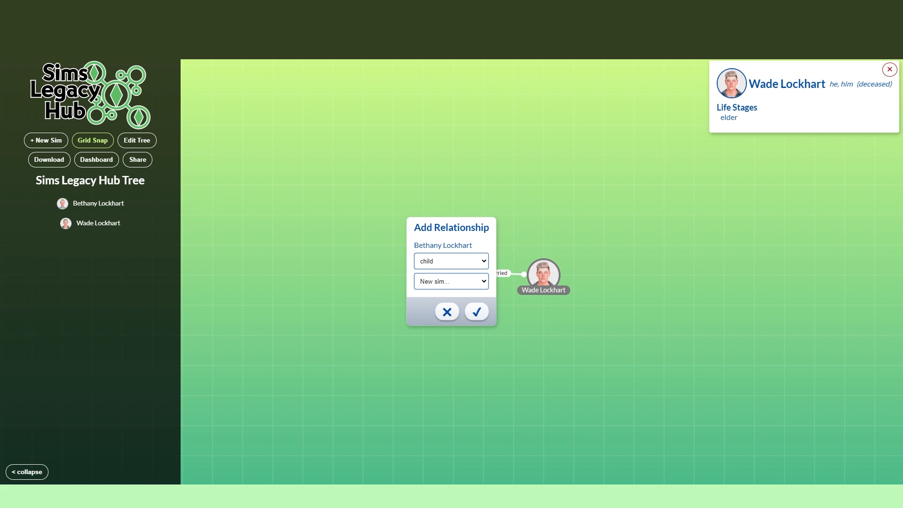
{"action": "left_click", "coordinate": [476, 311]}
Step: Enter the son's full name for the new child sim, using the matching autofill suggestion
{"action": "left_click", "coordinate": [451, 158]}
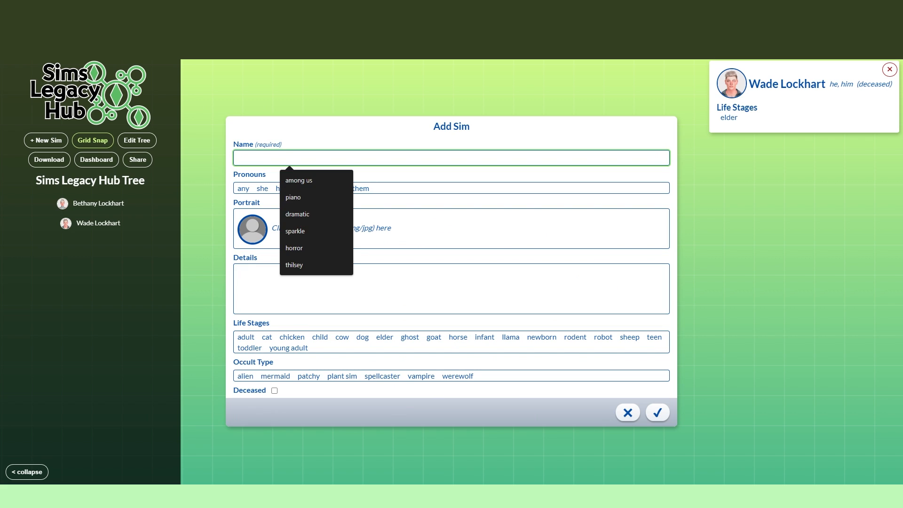
{"action": "type", "text": "Br"}
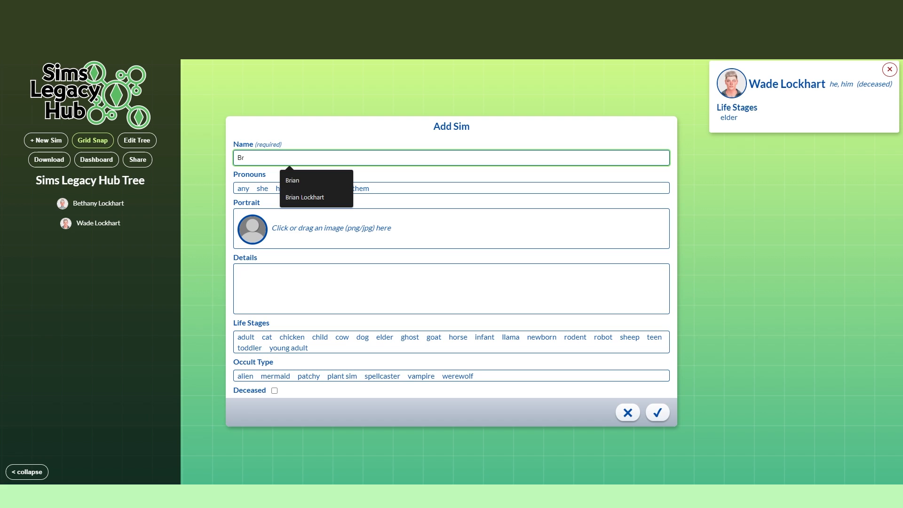
{"action": "key", "text": "Down"}
{"action": "key", "text": "Down"}
{"action": "key", "text": "Return"}
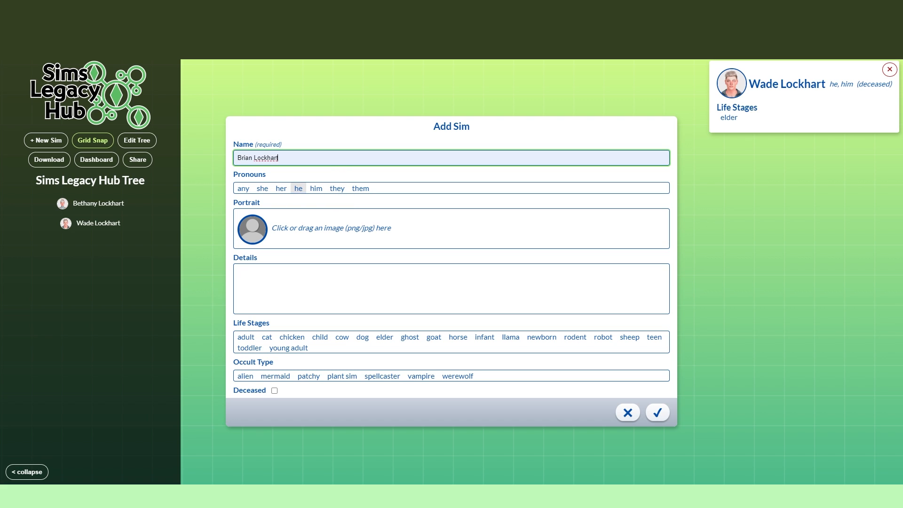
Step: Set the son's pronouns to he and him, and use the grey-sweater sim screenshot as his portrait, cropped around the head
{"action": "left_click", "coordinate": [298, 188]}
{"action": "left_click", "coordinate": [316, 188]}
{"action": "left_click", "coordinate": [257, 229]}
{"action": "scroll", "coordinate": [547, 325], "scroll_direction": "down", "scroll_amount": 8}
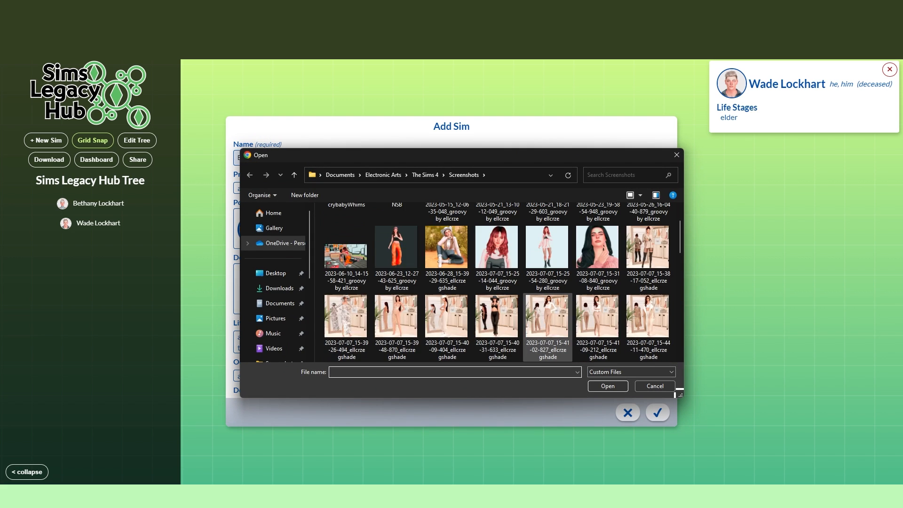
{"action": "double_click", "coordinate": [345, 329]}
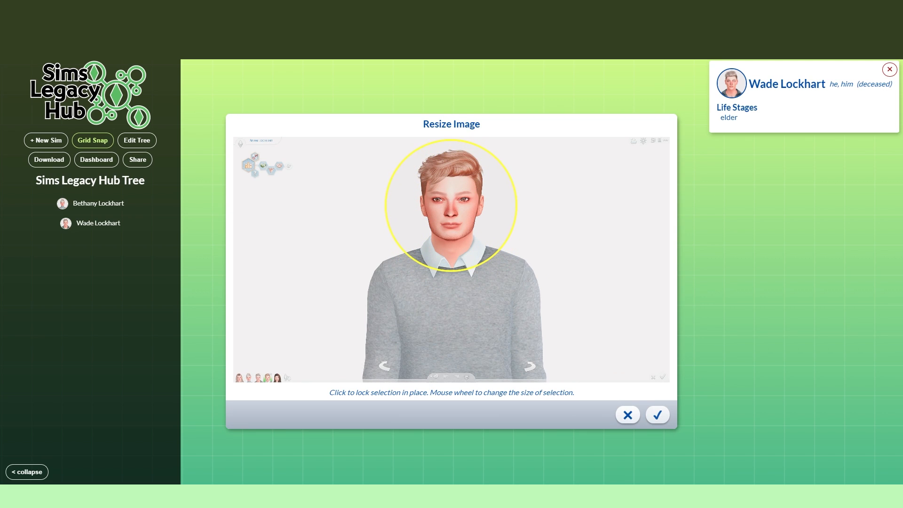
{"action": "left_click", "coordinate": [450, 205]}
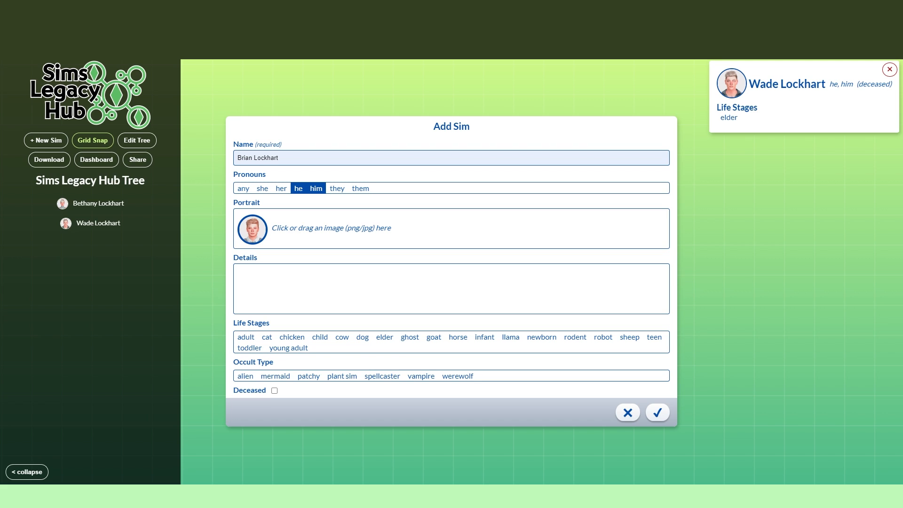
Step: Assign the son the elder, young adult and adult life stages, mark him as deceased, and save the new sim
{"action": "left_click", "coordinate": [385, 337]}
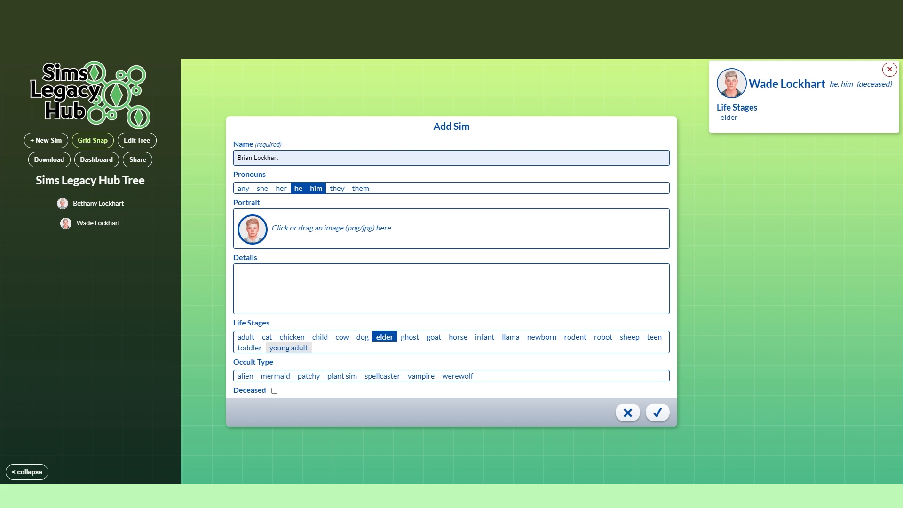
{"action": "left_click", "coordinate": [289, 348]}
{"action": "left_click", "coordinate": [246, 337]}
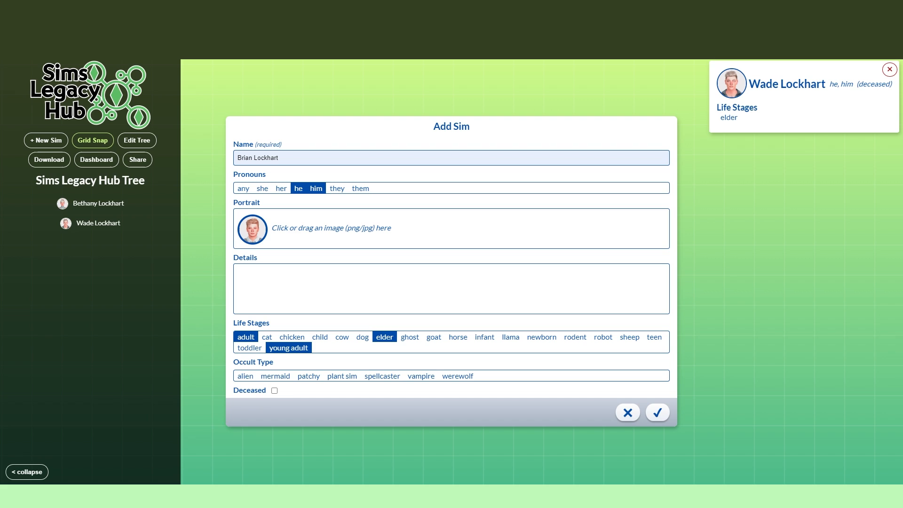
{"action": "left_click", "coordinate": [274, 391]}
{"action": "left_click", "coordinate": [657, 413]}
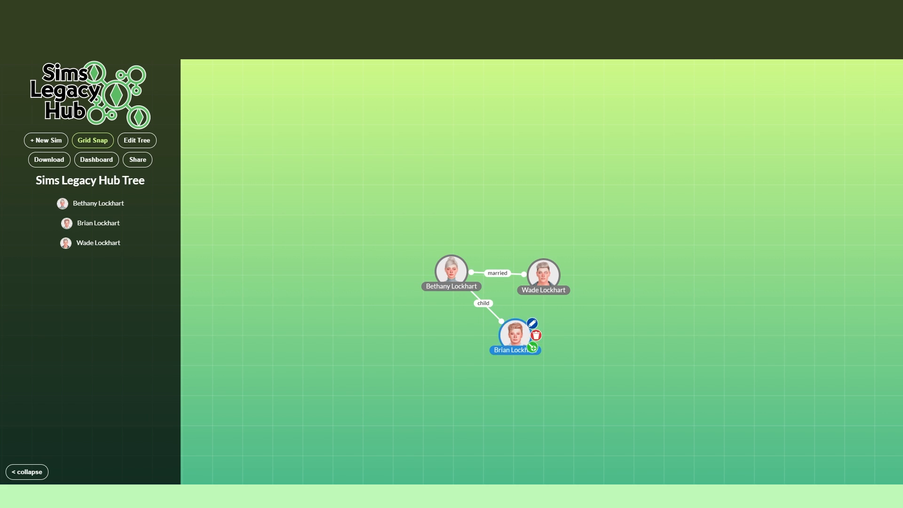
Step: Place the son's node between and below his parents, and add a child relationship from the husband to the son
{"action": "left_click_drag", "start_coordinate": [515, 335], "coordinate": [485, 335]}
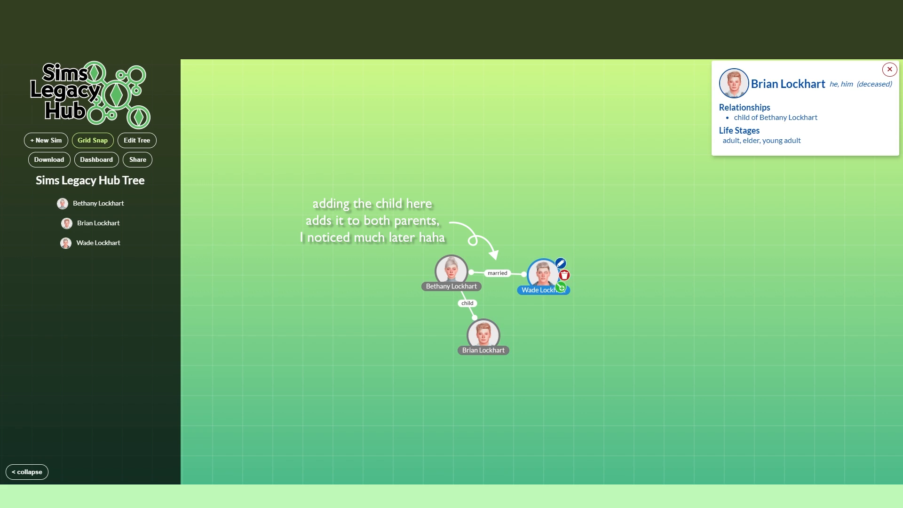
{"action": "left_click", "coordinate": [560, 287]}
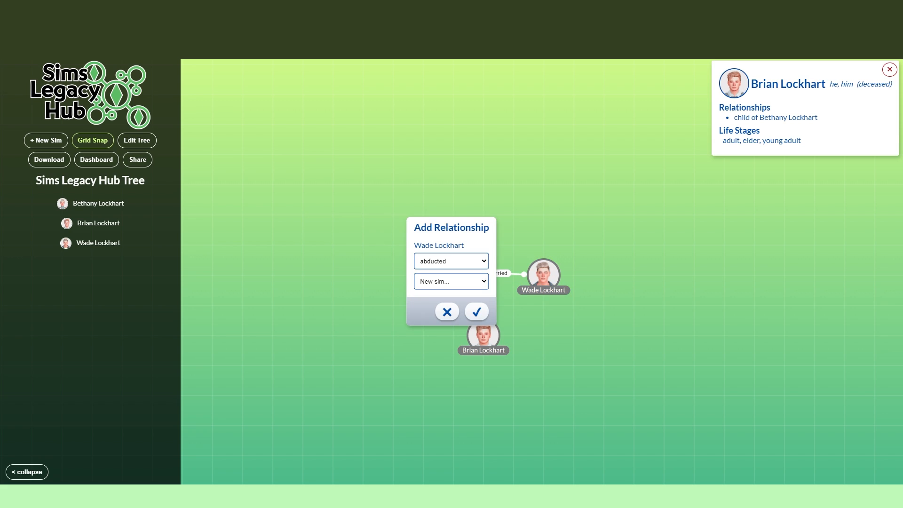
{"action": "left_click", "coordinate": [451, 261]}
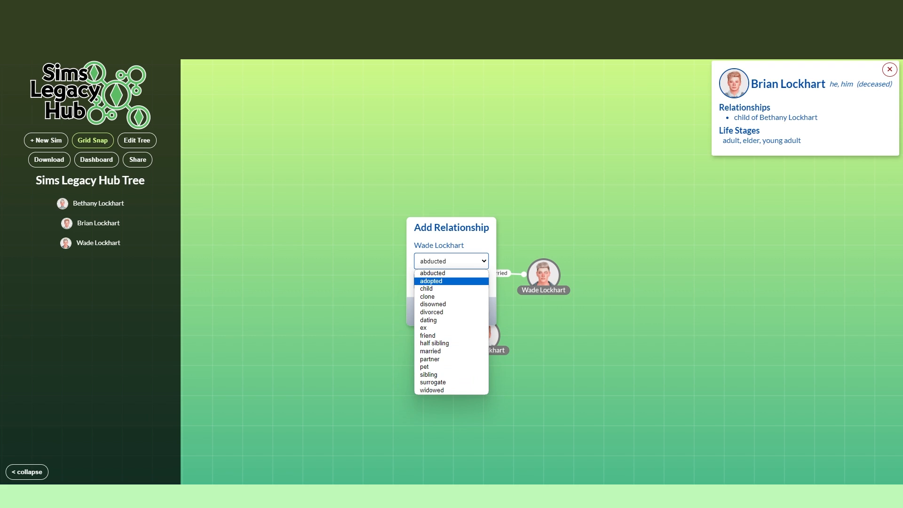
{"action": "left_click", "coordinate": [426, 289]}
{"action": "left_click", "coordinate": [451, 281]}
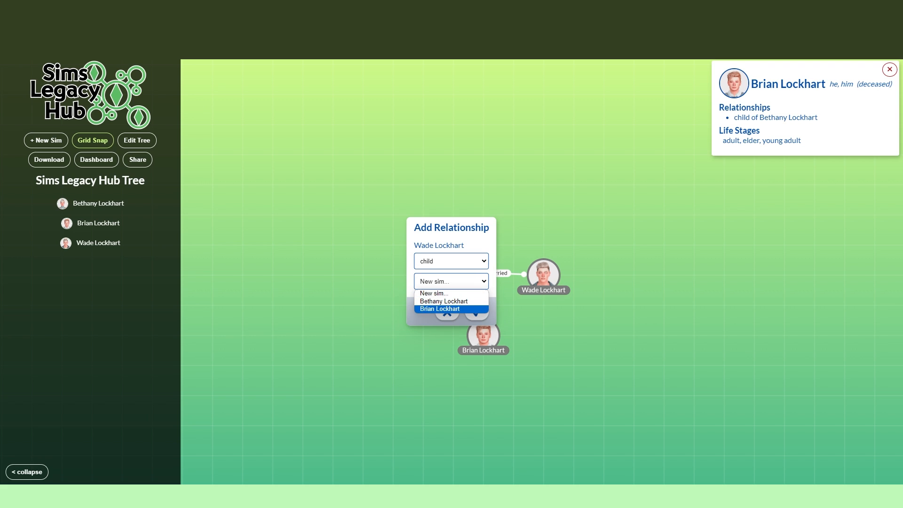
{"action": "left_click", "coordinate": [440, 308]}
{"action": "left_click", "coordinate": [477, 311]}
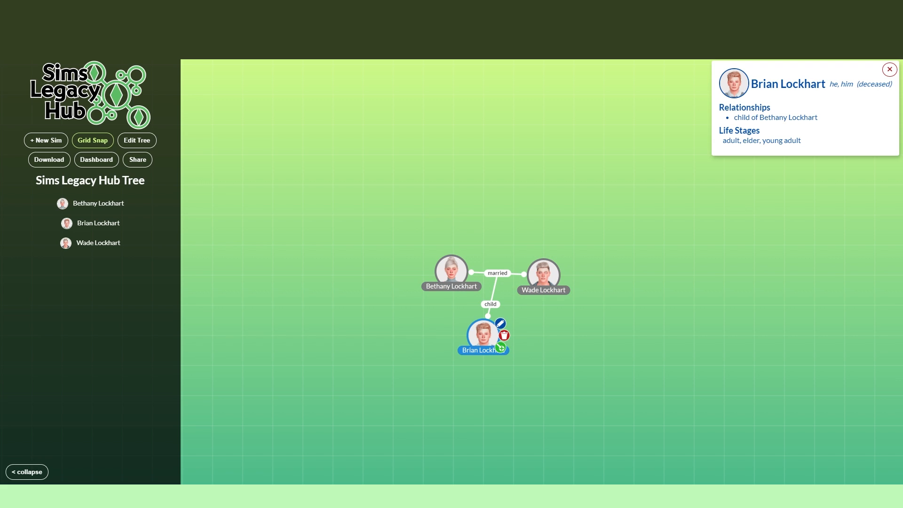
{"action": "left_click_drag", "start_coordinate": [484, 335], "coordinate": [483, 333]}
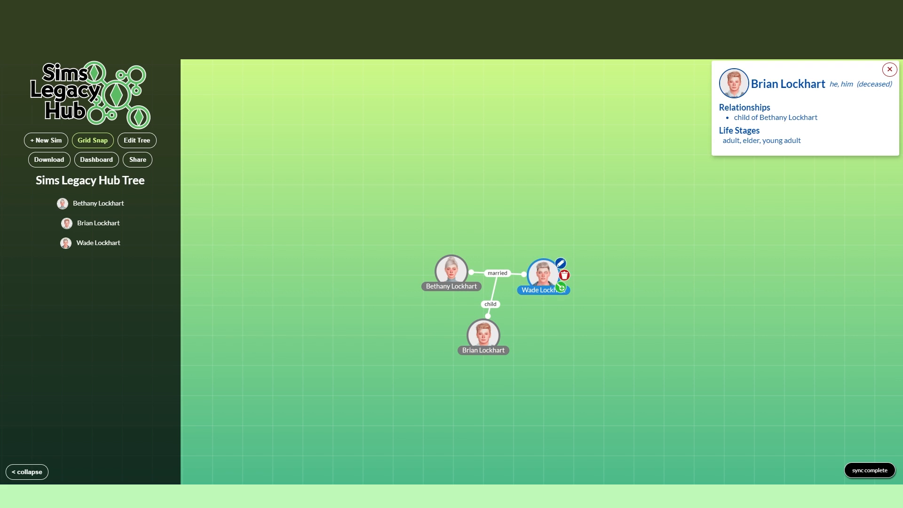
Step: Add a child relationship from the wife to a new sim
{"action": "mouse_move", "coordinate": [498, 273]}
{"action": "left_click", "coordinate": [469, 284]}
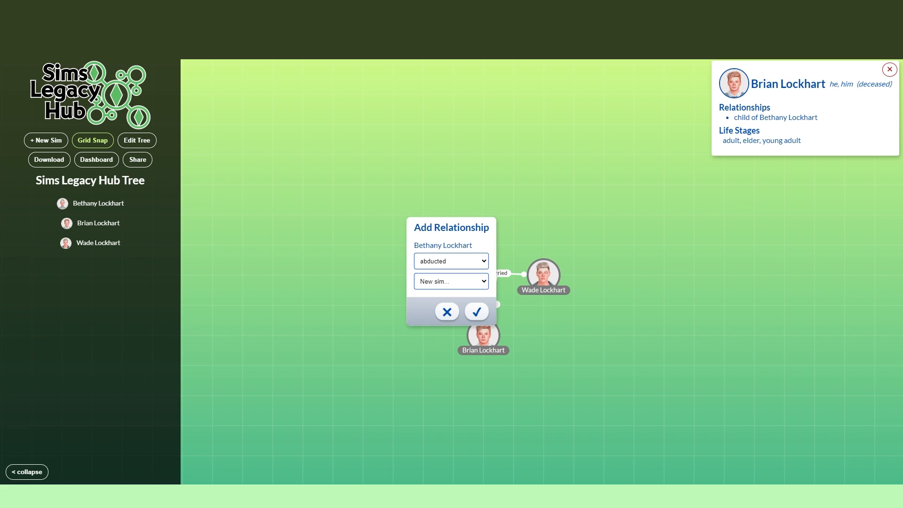
{"action": "left_click", "coordinate": [451, 281]}
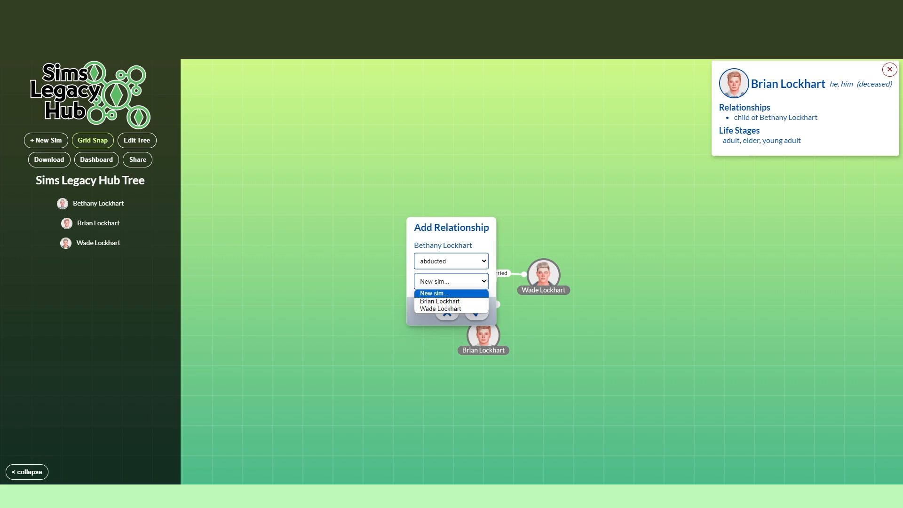
{"action": "left_click", "coordinate": [451, 281]}
{"action": "left_click", "coordinate": [451, 261]}
{"action": "left_click", "coordinate": [429, 288]}
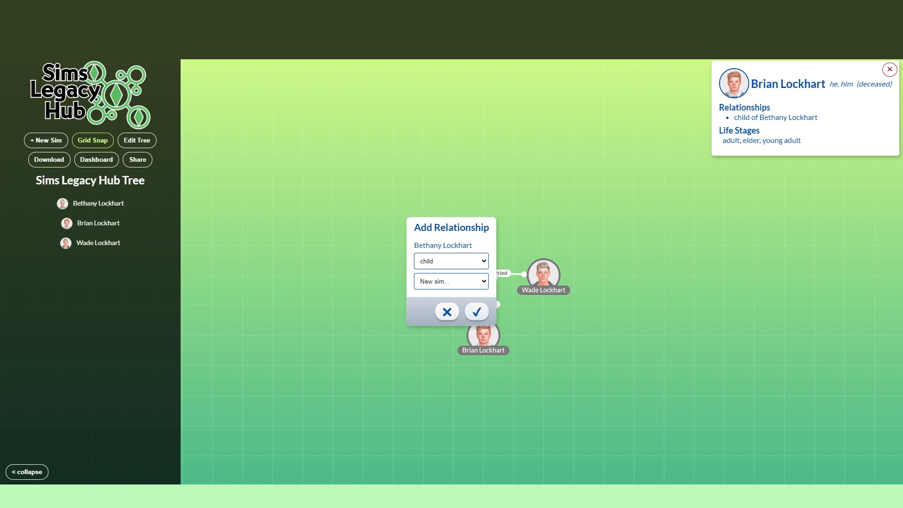
{"action": "left_click", "coordinate": [476, 311]}
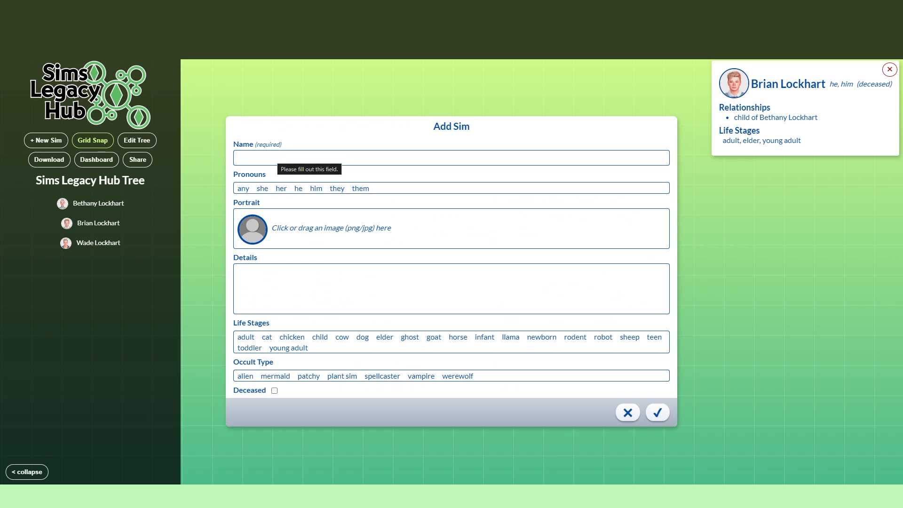
Step: Enter the daughter's full name from the matching autofill suggestion, and set her pronouns to she and her
{"action": "left_click", "coordinate": [277, 157]}
{"action": "left_click", "coordinate": [293, 179]}
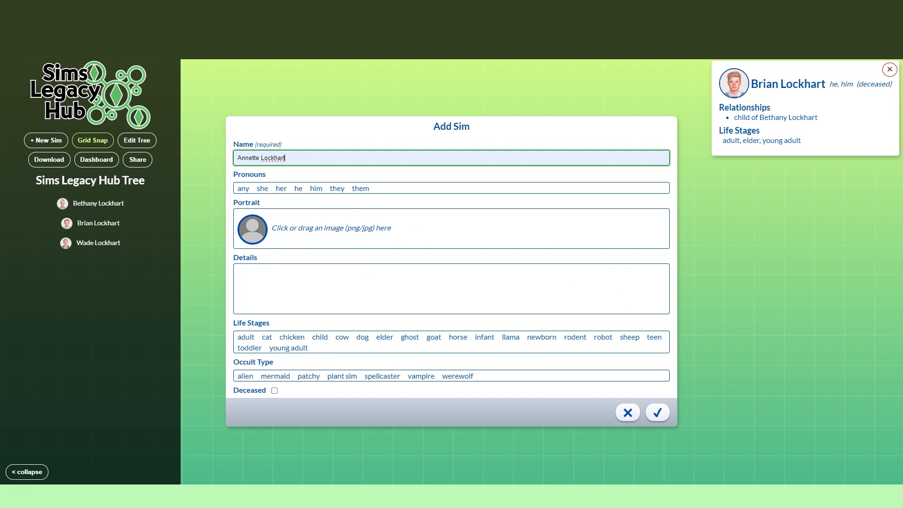
{"action": "left_click", "coordinate": [263, 188]}
{"action": "left_click", "coordinate": [281, 188]}
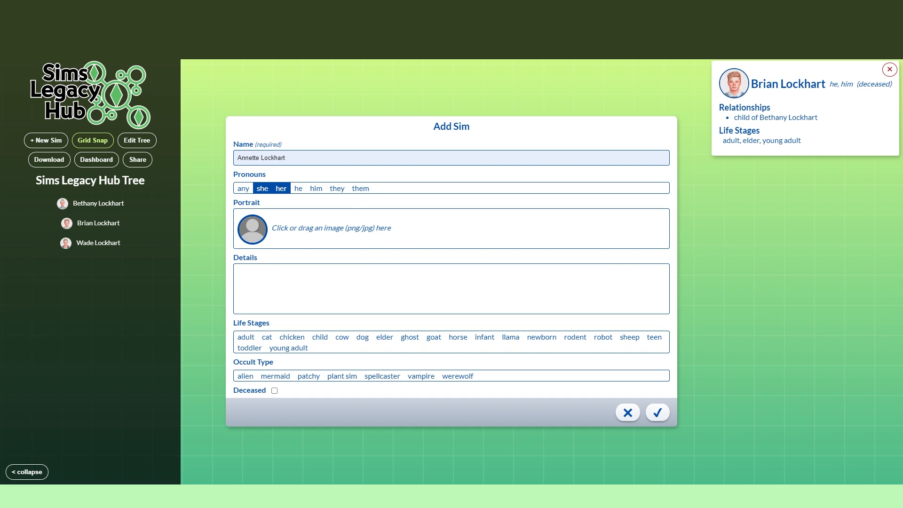
Step: Use the screenshot of the long-haired sim in the red dress as the daughter's portrait, with the crop enlarged around her head and hair
{"action": "left_click", "coordinate": [331, 227]}
{"action": "scroll", "coordinate": [503, 282], "scroll_direction": "down", "scroll_amount": 1}
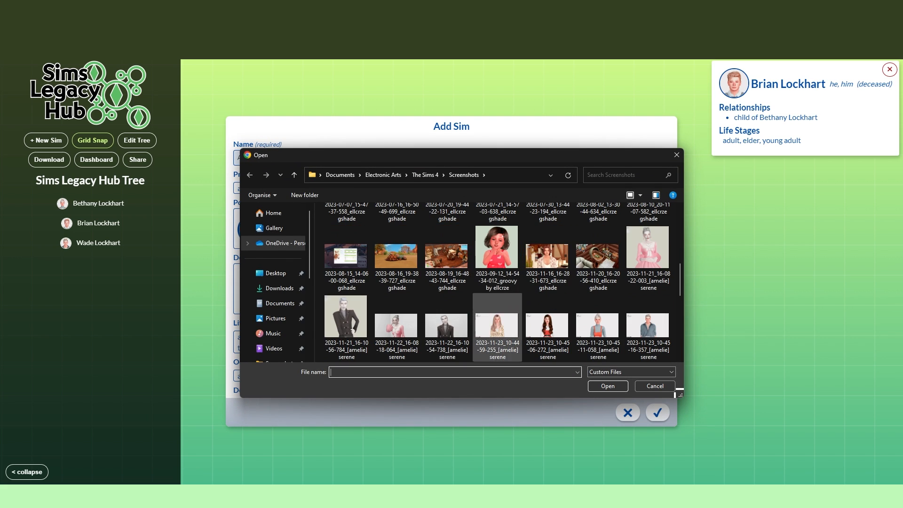
{"action": "double_click", "coordinate": [547, 324]}
{"action": "scroll", "coordinate": [458, 207], "scroll_direction": "up", "scroll_amount": 2}
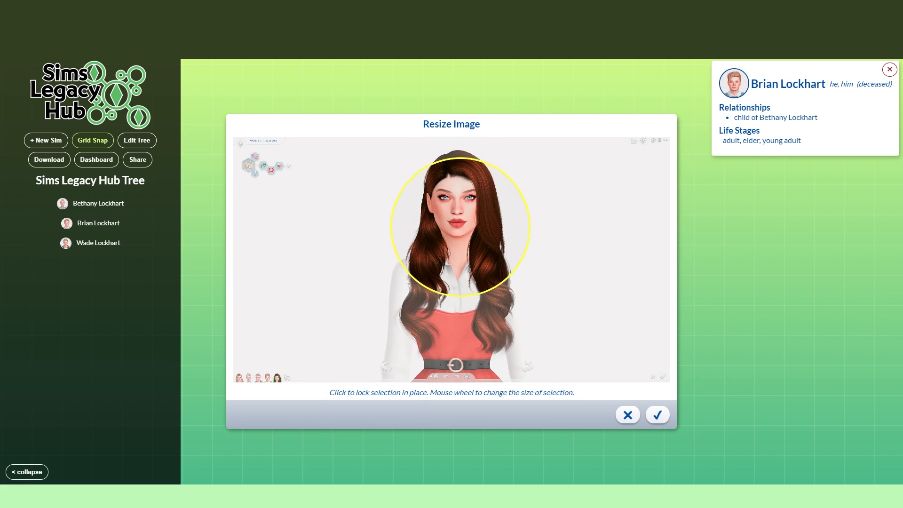
{"action": "scroll", "coordinate": [457, 214], "scroll_direction": "up", "scroll_amount": 1}
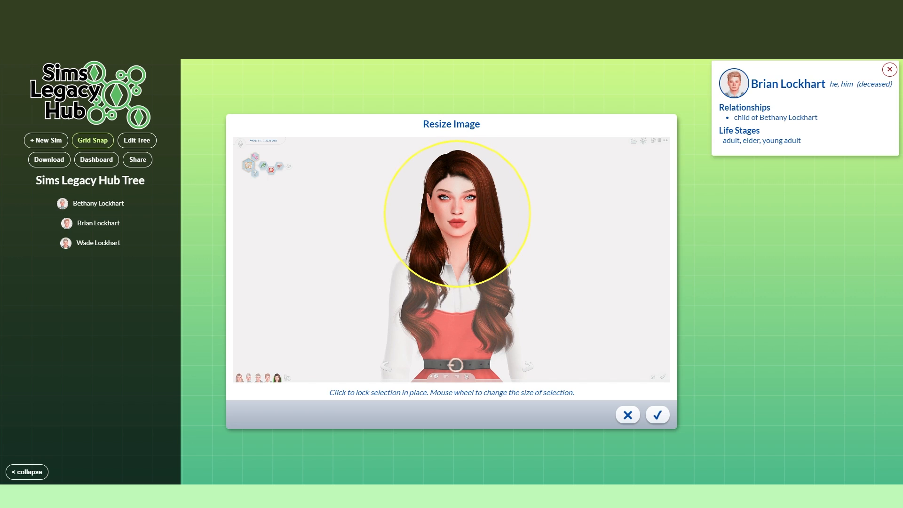
{"action": "left_click", "coordinate": [657, 415]}
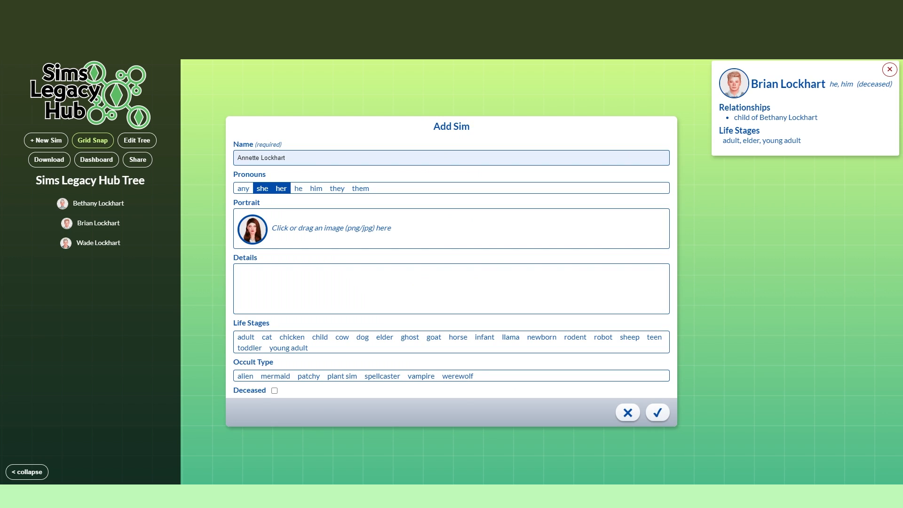
Step: Assign the daughter the young adult, adult and elder life stages, mark her as deceased, and save the new sim
{"action": "left_click", "coordinate": [288, 348]}
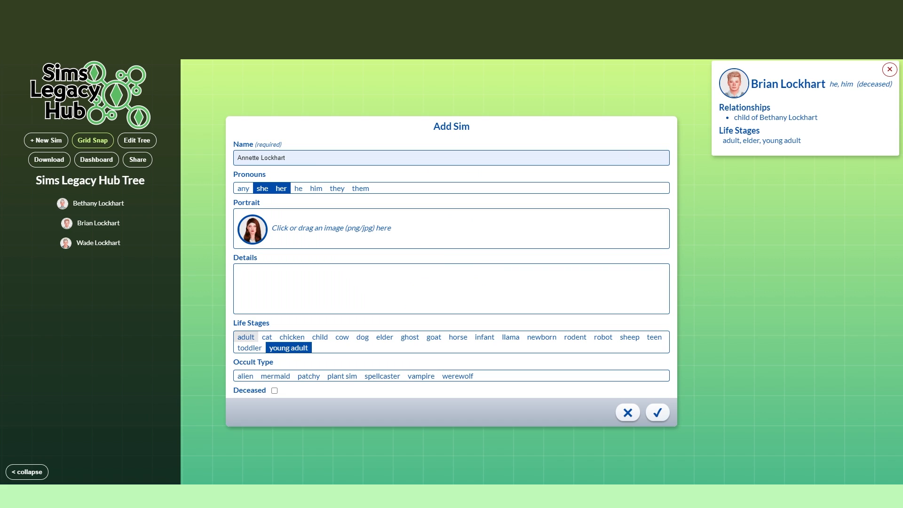
{"action": "left_click", "coordinate": [246, 337]}
{"action": "left_click", "coordinate": [385, 338]}
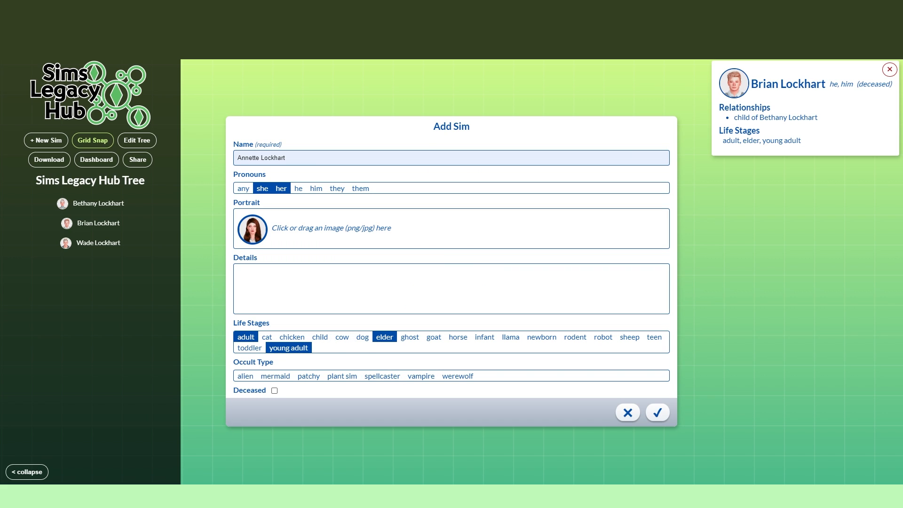
{"action": "left_click", "coordinate": [274, 390]}
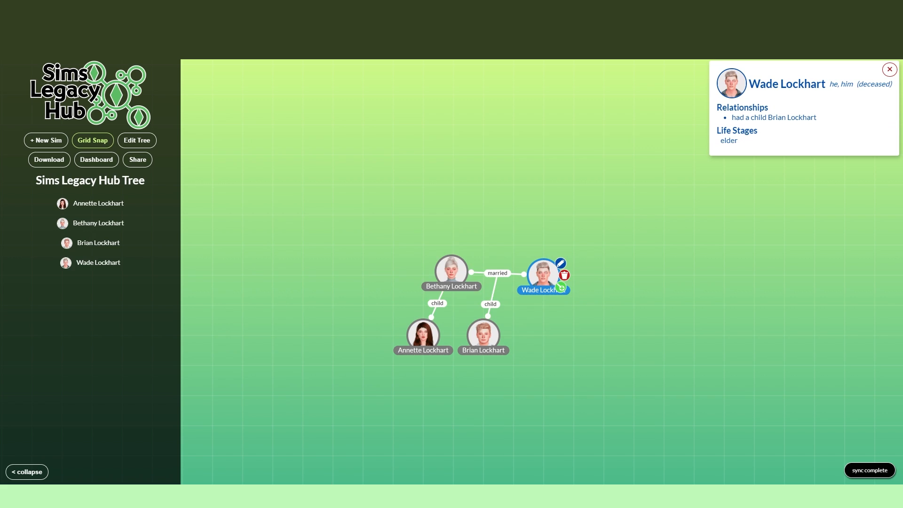
Step: Add a child relationship from the husband to the existing daughter
{"action": "left_click", "coordinate": [560, 287]}
{"action": "left_click", "coordinate": [451, 261]}
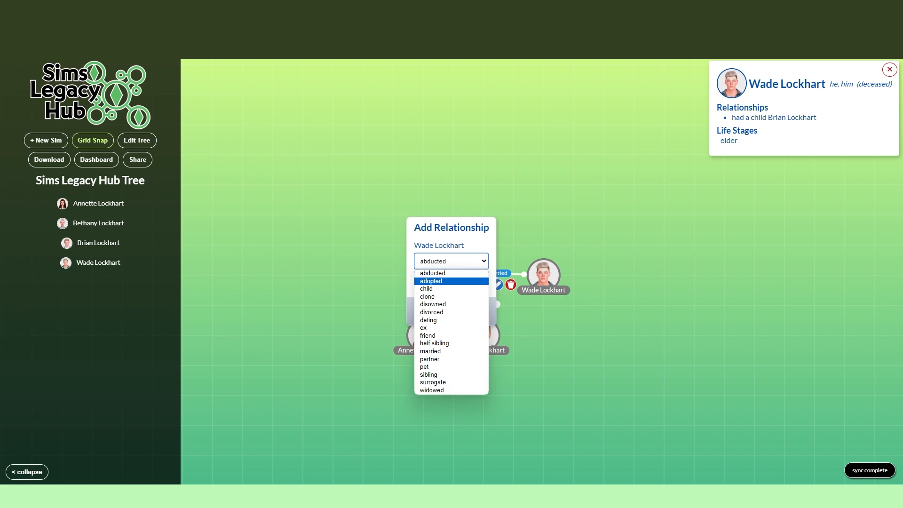
{"action": "left_click", "coordinate": [433, 281]}
{"action": "key", "text": "Down"}
{"action": "left_click", "coordinate": [451, 281]}
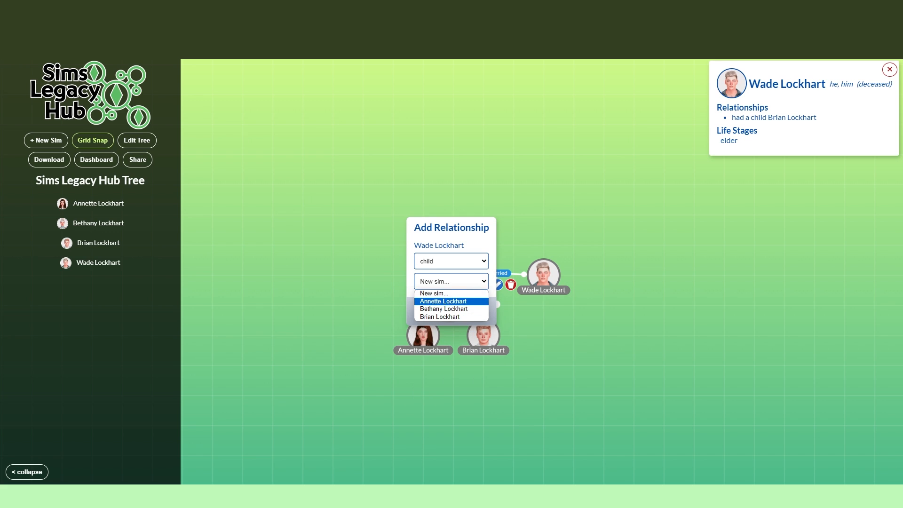
{"action": "left_click", "coordinate": [437, 301]}
{"action": "left_click", "coordinate": [477, 311]}
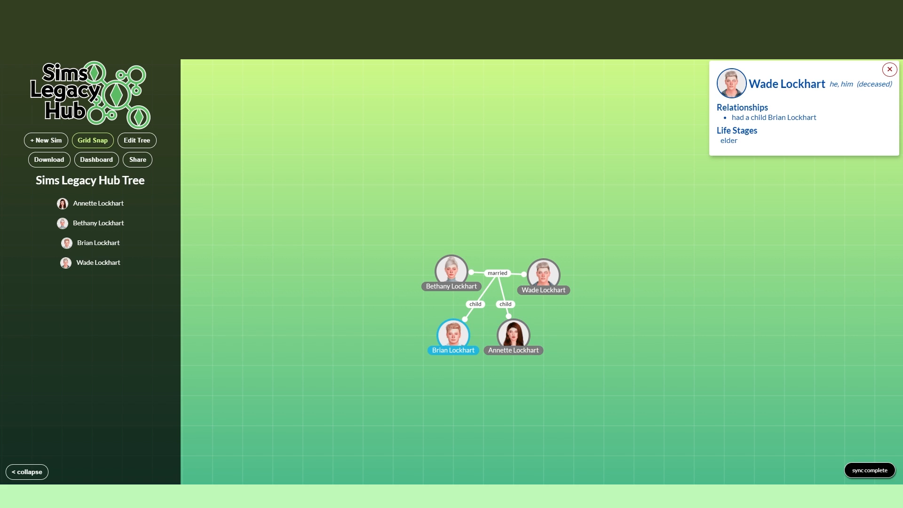
Step: Arrange the son to the left of the daughter below their parents, and add a sibling relationship from him to her
{"action": "left_click", "coordinate": [423, 335]}
{"action": "left_click_drag", "start_coordinate": [513, 335], "coordinate": [483, 335]}
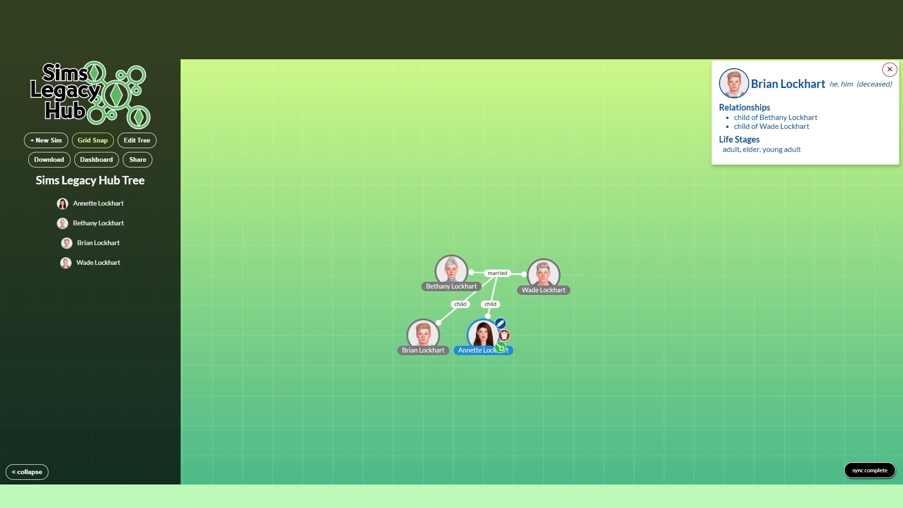
{"action": "left_click", "coordinate": [440, 348]}
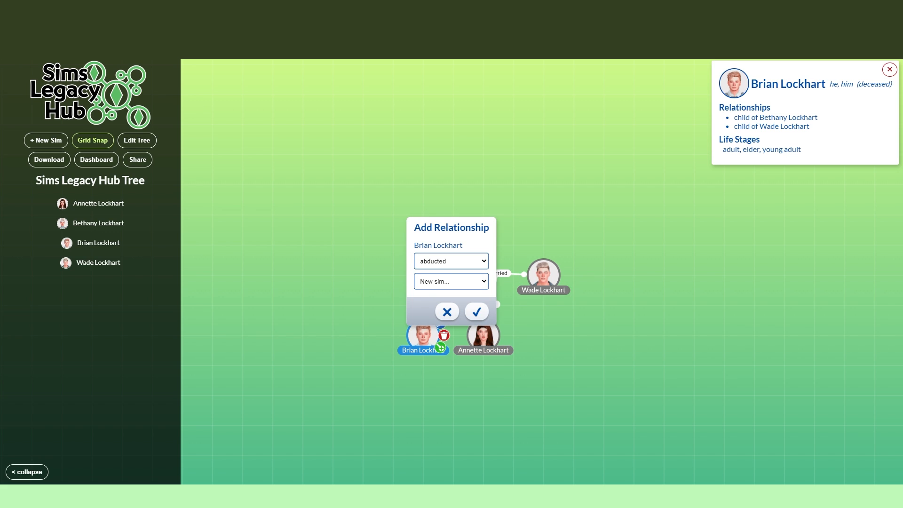
{"action": "left_click", "coordinate": [451, 262]}
{"action": "left_click", "coordinate": [429, 374]}
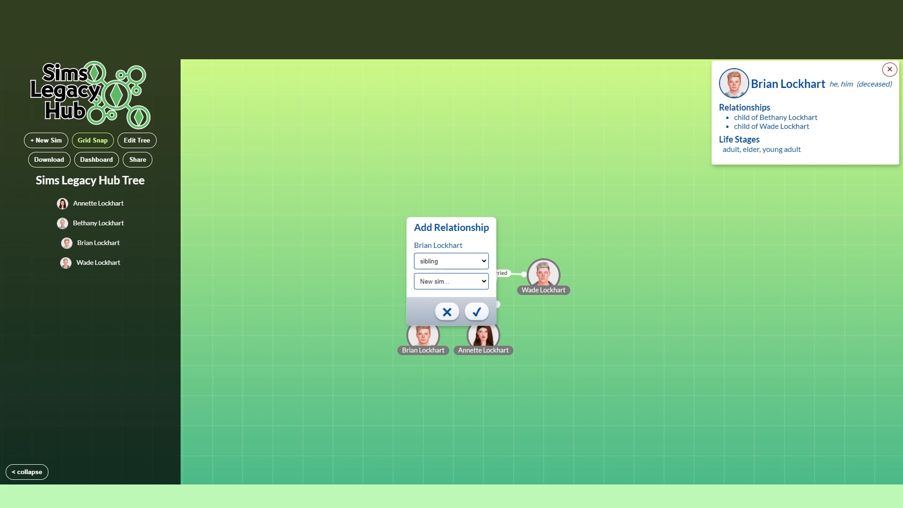
{"action": "left_click", "coordinate": [451, 281]}
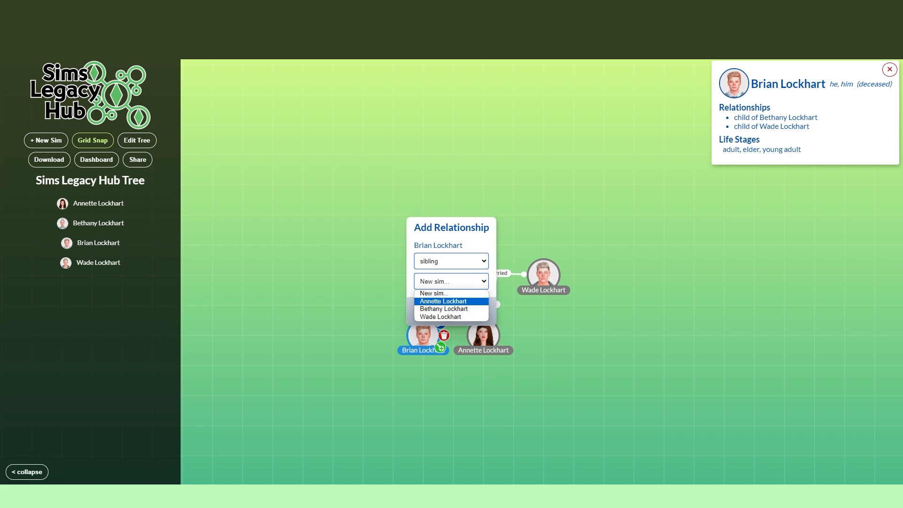
{"action": "left_click", "coordinate": [433, 301]}
{"action": "left_click", "coordinate": [477, 311]}
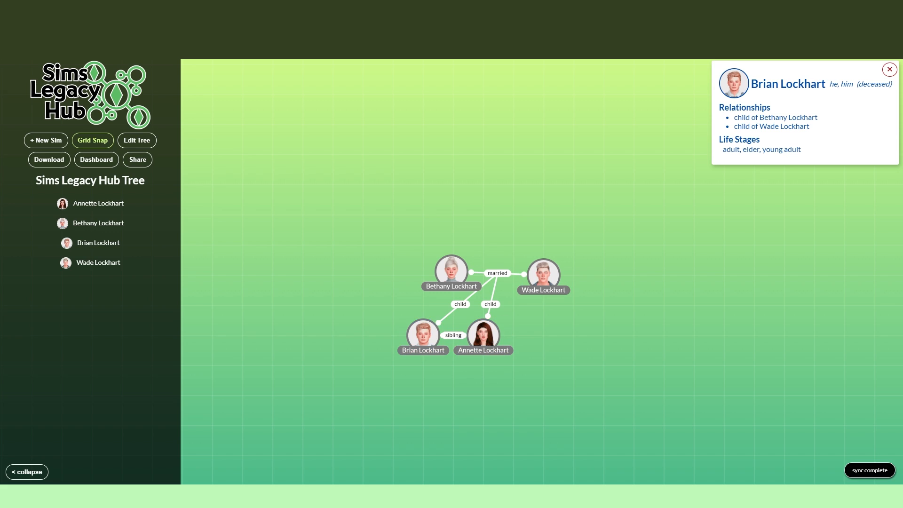
Step: Add a child relationship from the husband to another new sim, and enter the new child's full name
{"action": "left_click", "coordinate": [562, 275]}
{"action": "left_click", "coordinate": [451, 261]}
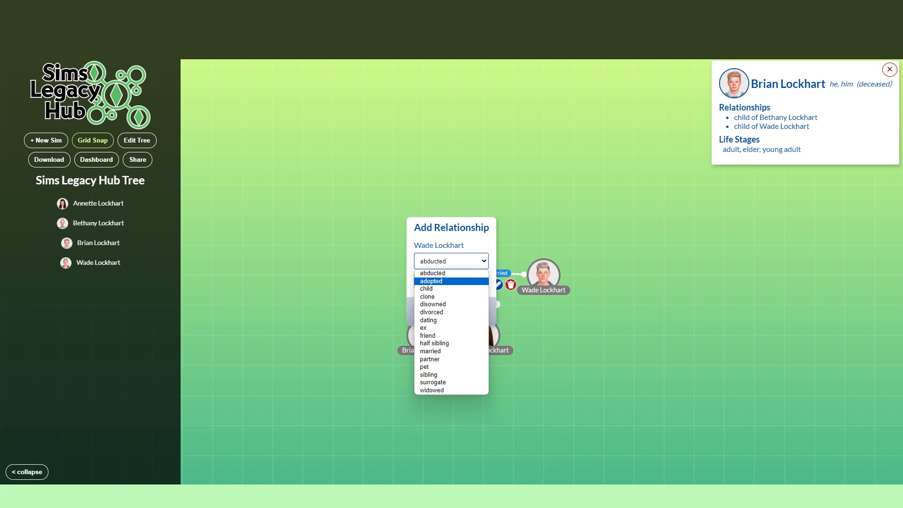
{"action": "left_click", "coordinate": [426, 288]}
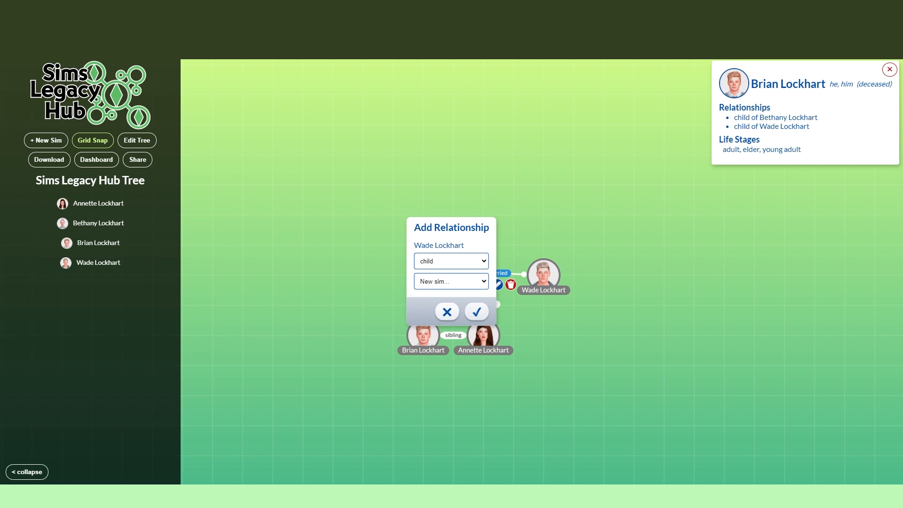
{"action": "left_click", "coordinate": [476, 311]}
{"action": "left_click", "coordinate": [451, 157]}
{"action": "type", "text": "Lauren Lockhart"}
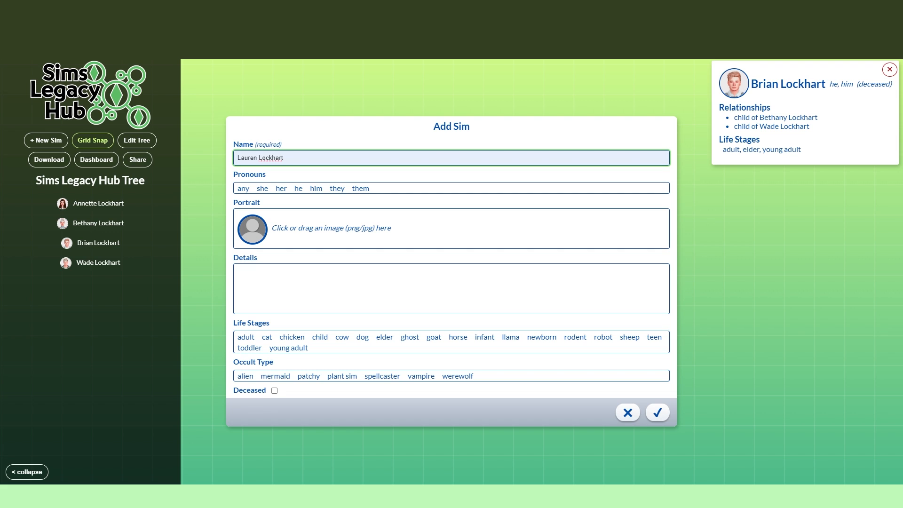
Step: Set the new daughter's pronouns to she and her, and add her portrait from the Screenshots folder, cropped around her head
{"action": "left_click", "coordinate": [262, 188]}
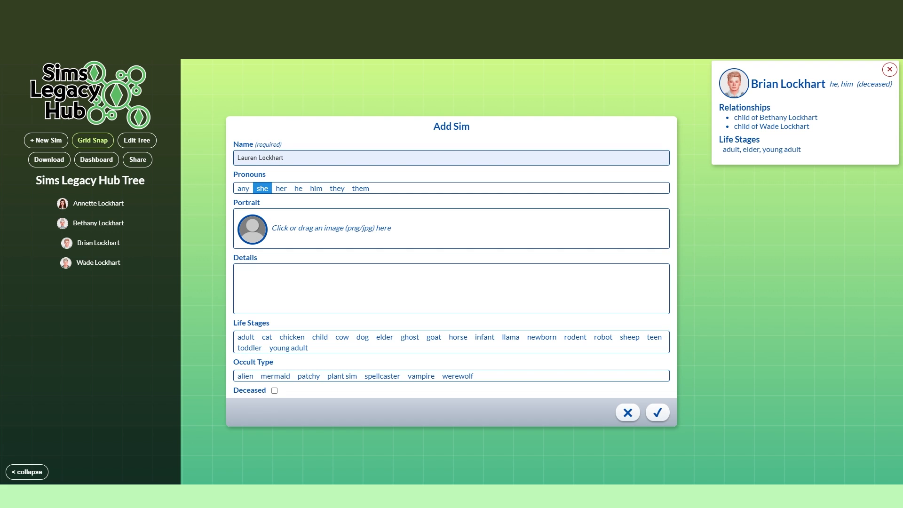
{"action": "left_click", "coordinate": [281, 188]}
{"action": "left_click", "coordinate": [358, 229]}
{"action": "scroll", "coordinate": [495, 320], "scroll_direction": "down", "scroll_amount": 15}
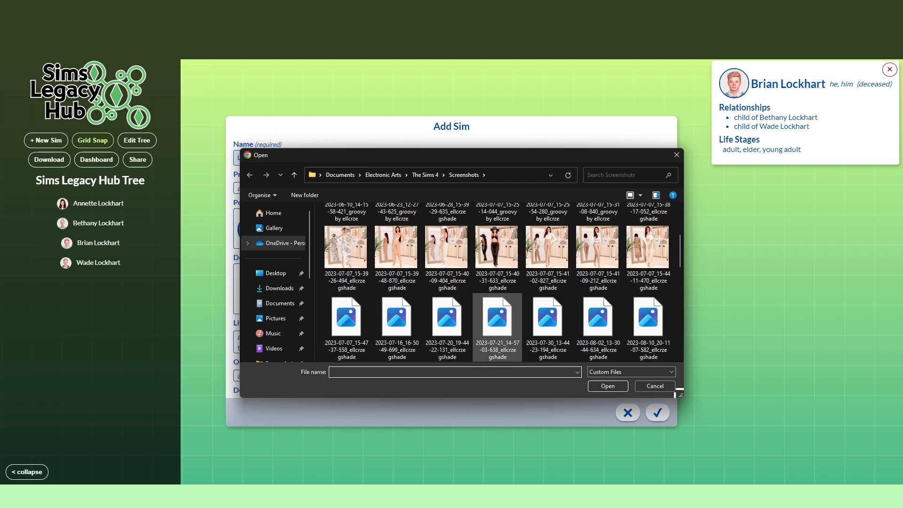
{"action": "double_click", "coordinate": [495, 324]}
{"action": "scroll", "coordinate": [455, 198], "scroll_direction": "up", "scroll_amount": 10}
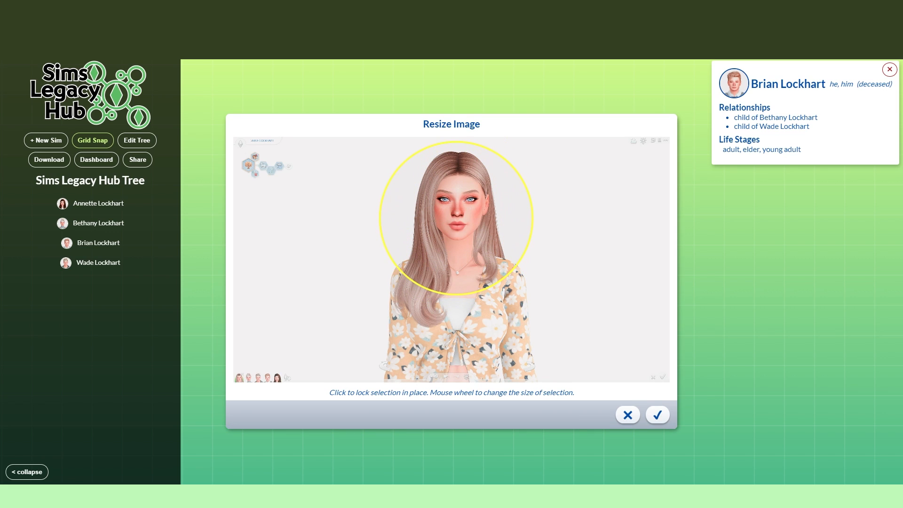
{"action": "left_click", "coordinate": [657, 415]}
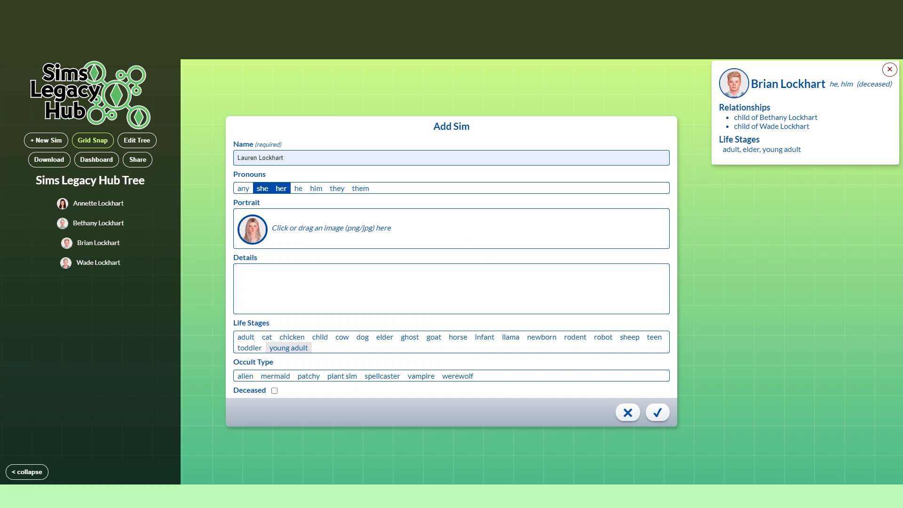
Step: Assign the new daughter the young adult, adult and elder life stages, mark her as deceased, and save the sim
{"action": "left_click", "coordinate": [288, 347]}
{"action": "left_click", "coordinate": [245, 337]}
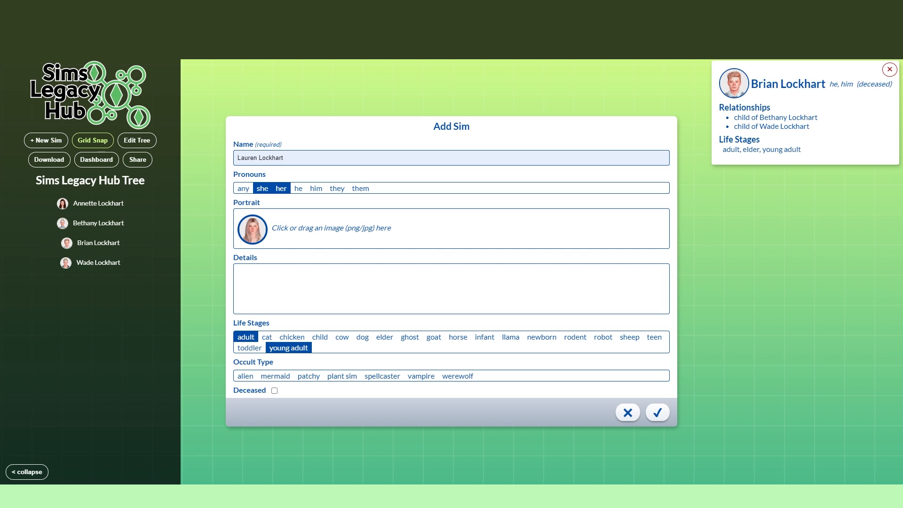
{"action": "left_click", "coordinate": [384, 337]}
{"action": "left_click", "coordinate": [274, 391]}
{"action": "left_click", "coordinate": [657, 412]}
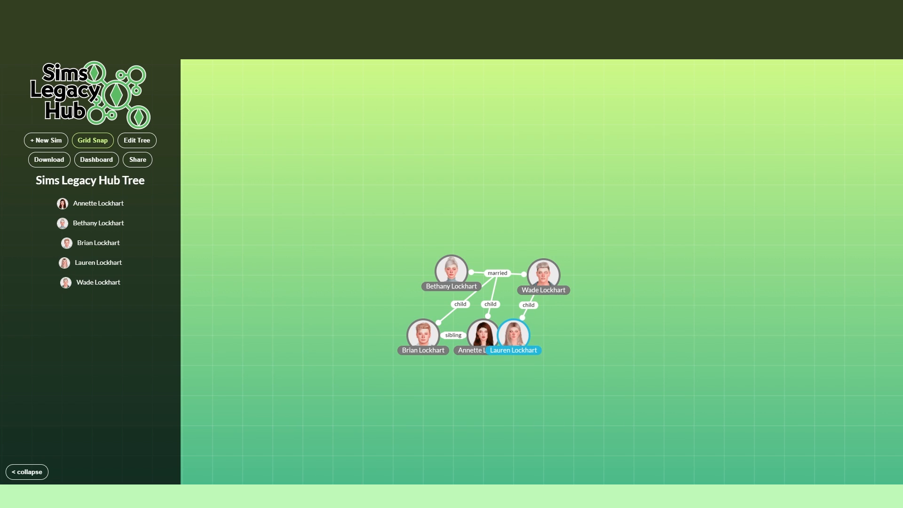
Step: Place the new daughter to the right of her dark-haired sister, and add a child relationship from the wife to her
{"action": "left_click_drag", "start_coordinate": [513, 335], "coordinate": [543, 335]}
{"action": "mouse_move", "coordinate": [455, 275]}
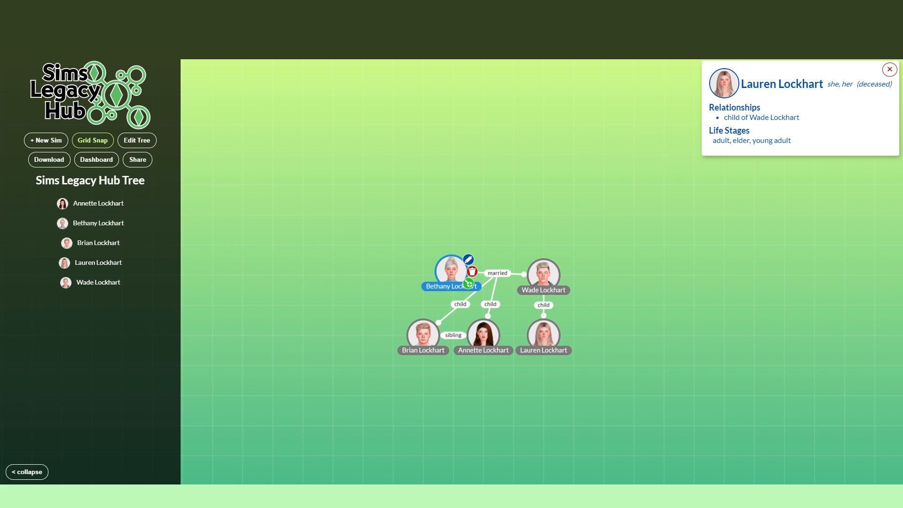
{"action": "left_click", "coordinate": [468, 284]}
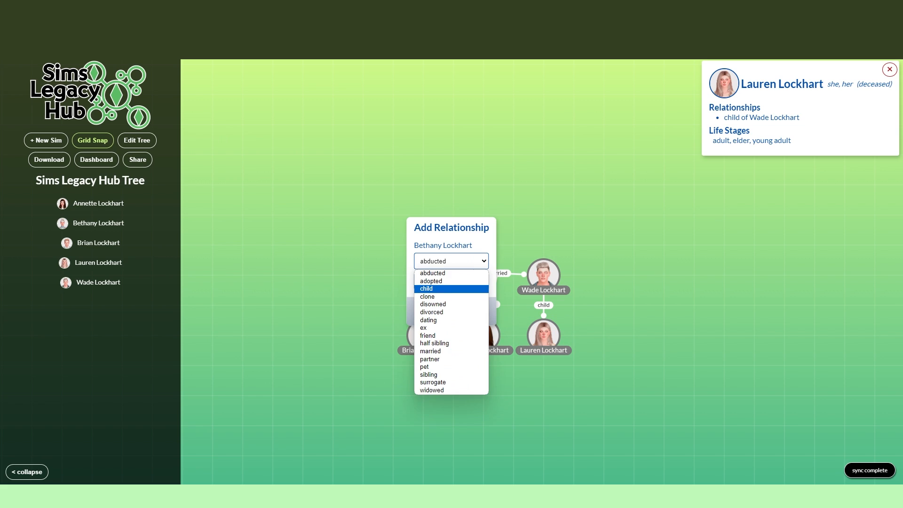
{"action": "left_click", "coordinate": [430, 288]}
{"action": "left_click", "coordinate": [451, 281]}
{"action": "left_click", "coordinate": [442, 316]}
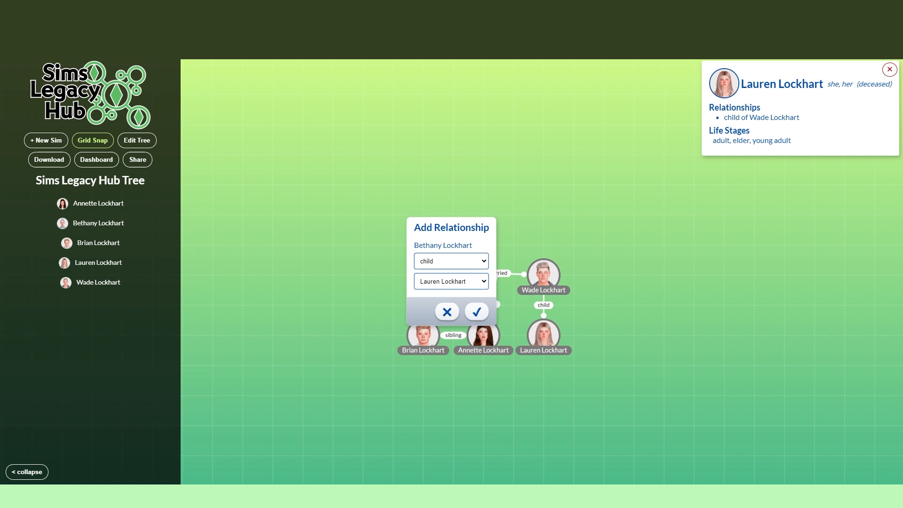
{"action": "left_click", "coordinate": [478, 310]}
Step: Add a sibling relationship from the dark-haired daughter to the newest daughter
{"action": "mouse_move", "coordinate": [544, 335]}
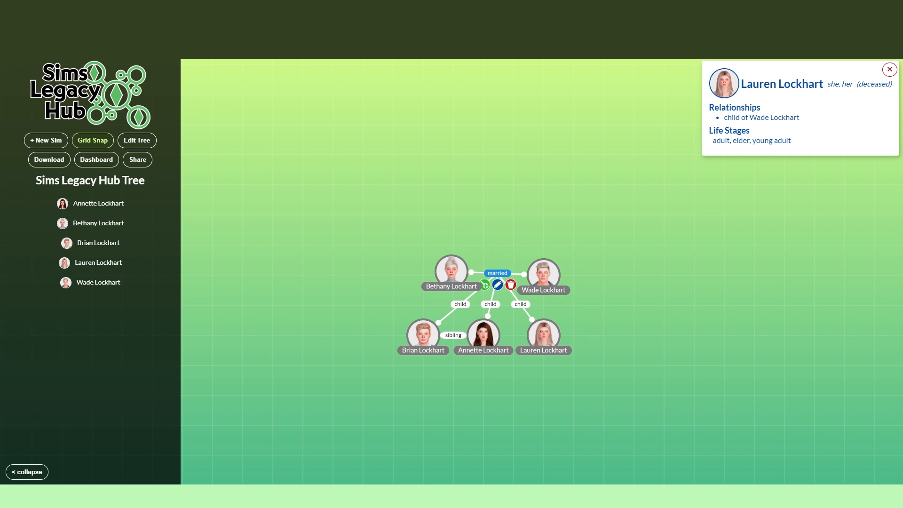
{"action": "left_click", "coordinate": [501, 347]}
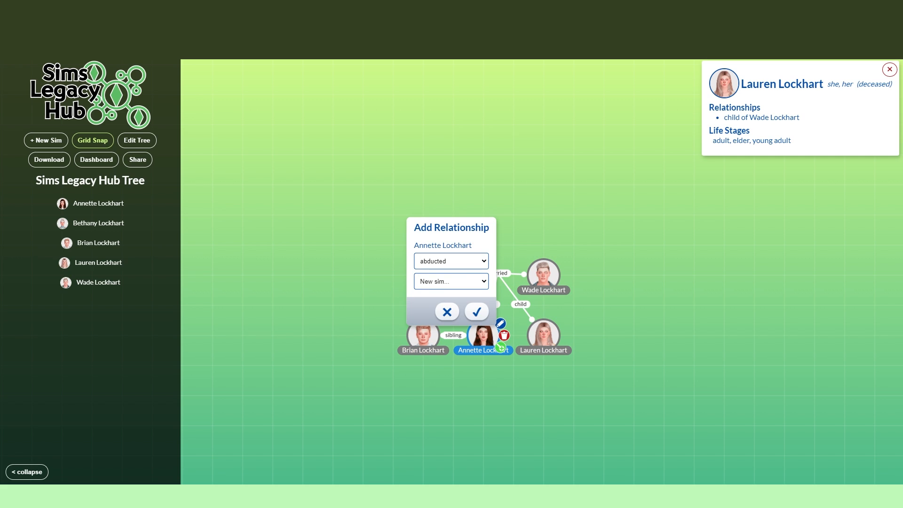
{"action": "left_click", "coordinate": [451, 261]}
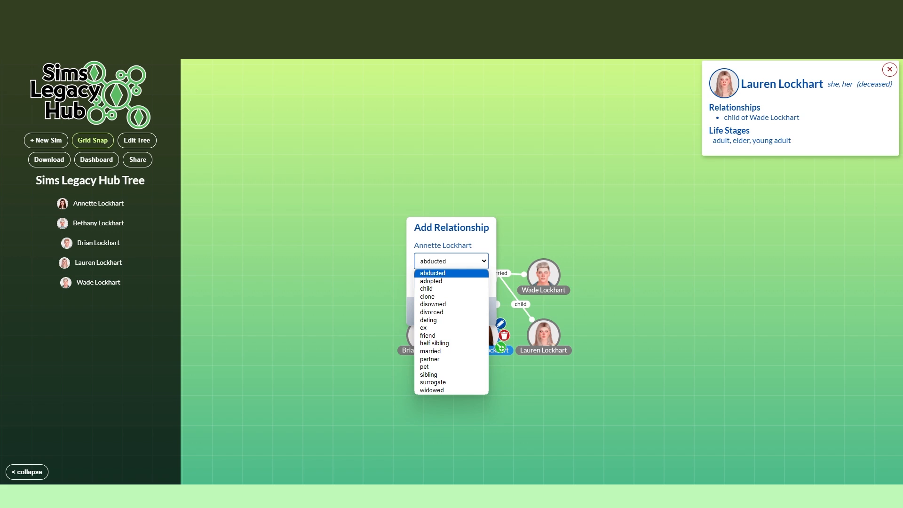
{"action": "left_click", "coordinate": [428, 374]}
{"action": "left_click", "coordinate": [451, 280]}
{"action": "left_click", "coordinate": [433, 314]}
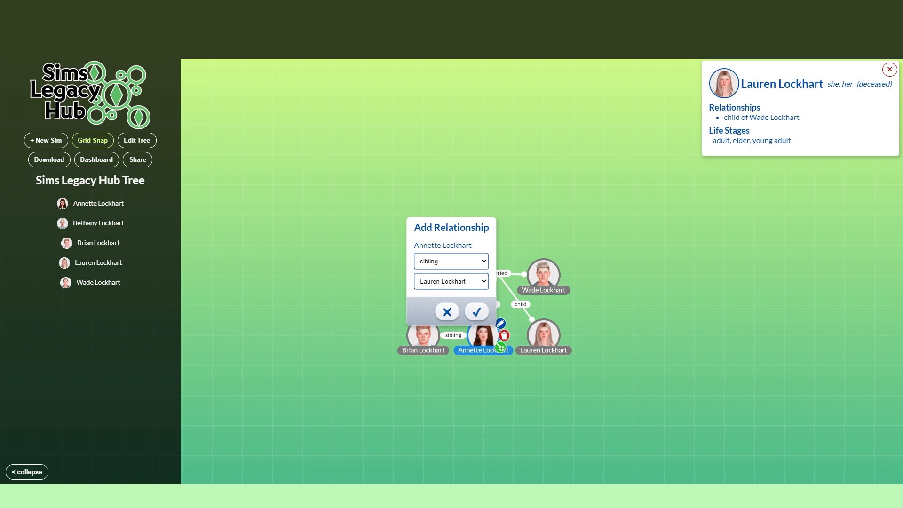
{"action": "left_click", "coordinate": [475, 311]}
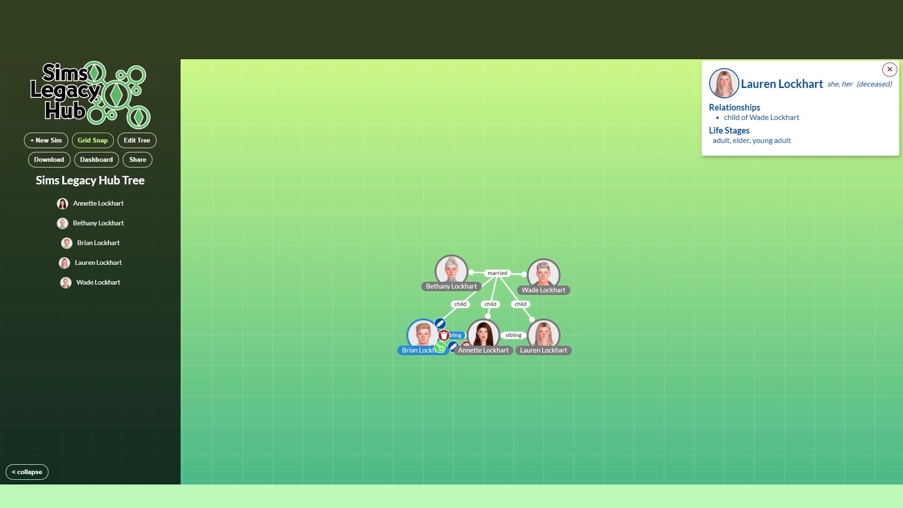
Step: Add a sibling relationship from the son and dark-haired daughter's link to the newest daughter, and check the son's and newest daughter's relationships
{"action": "left_click", "coordinate": [441, 346]}
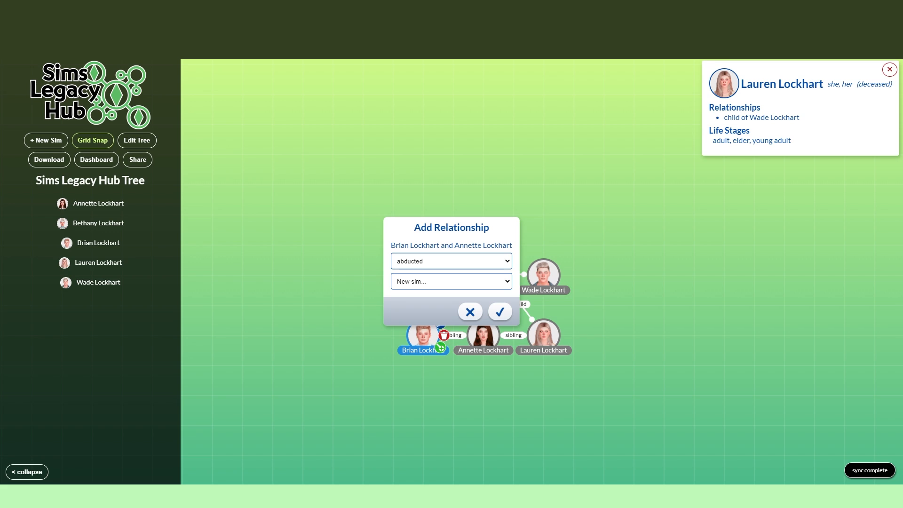
{"action": "left_click", "coordinate": [451, 261]}
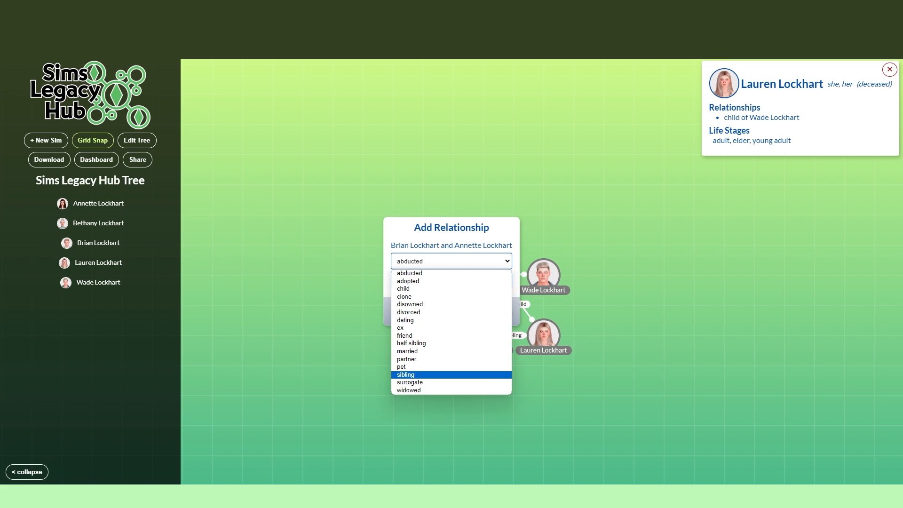
{"action": "left_click", "coordinate": [428, 374]}
{"action": "left_click", "coordinate": [451, 281]}
{"action": "left_click", "coordinate": [423, 308]}
{"action": "left_click", "coordinate": [499, 312]}
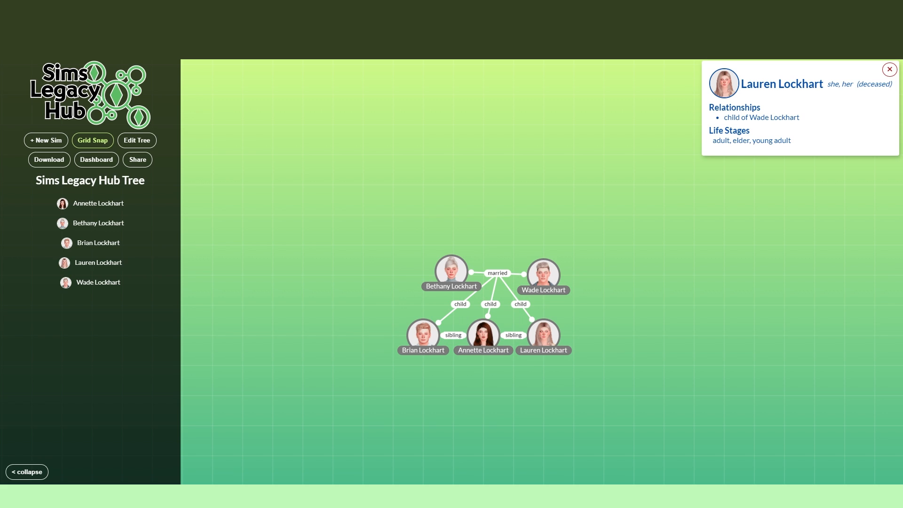
{"action": "left_click", "coordinate": [423, 333]}
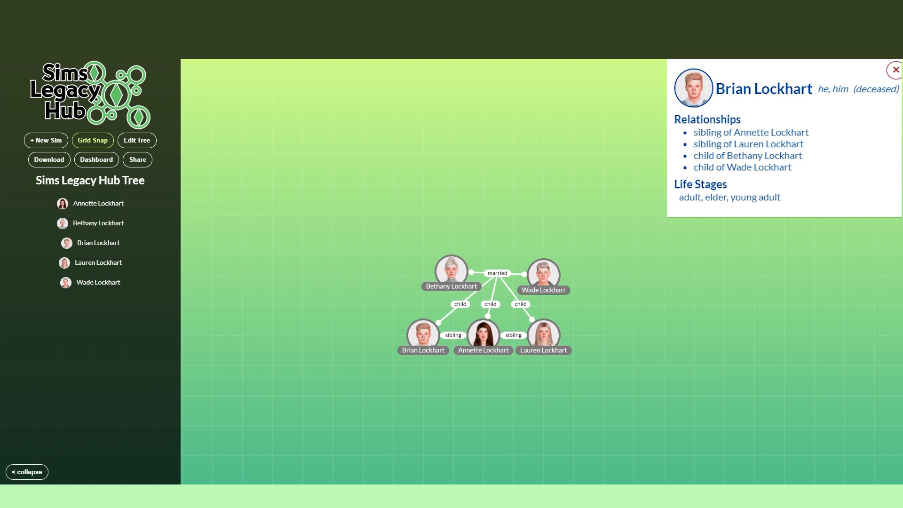
{"action": "left_click", "coordinate": [546, 336]}
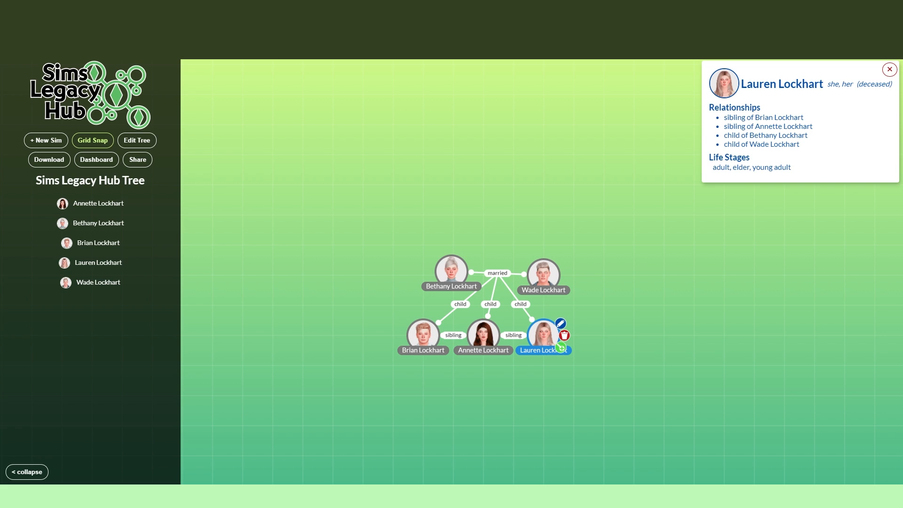
Step: Add a divorced relationship from the newest daughter to a new sim, and enter the ex-husband's full name
{"action": "left_click", "coordinate": [560, 348]}
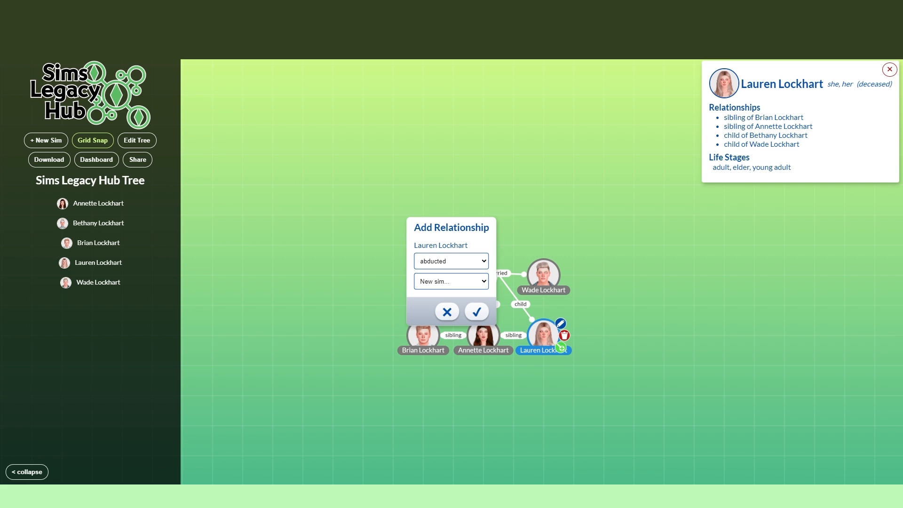
{"action": "left_click", "coordinate": [451, 261]}
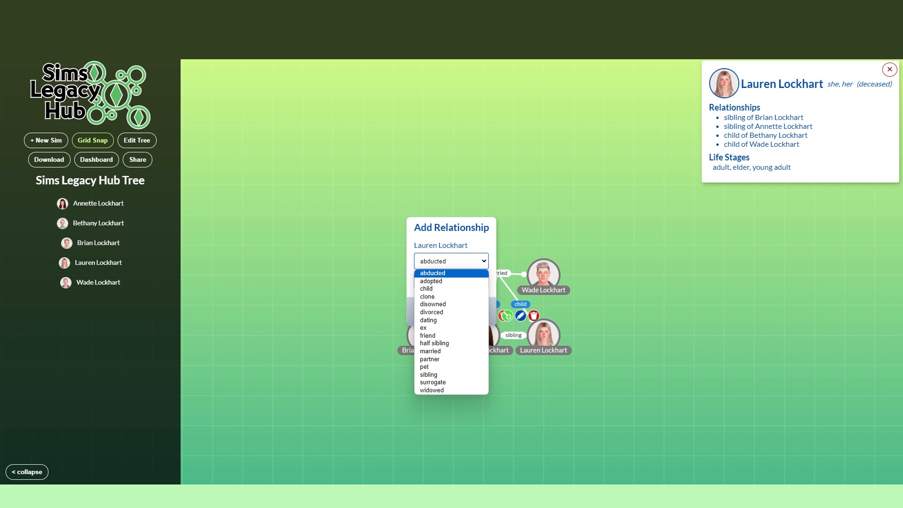
{"action": "left_click", "coordinate": [431, 312]}
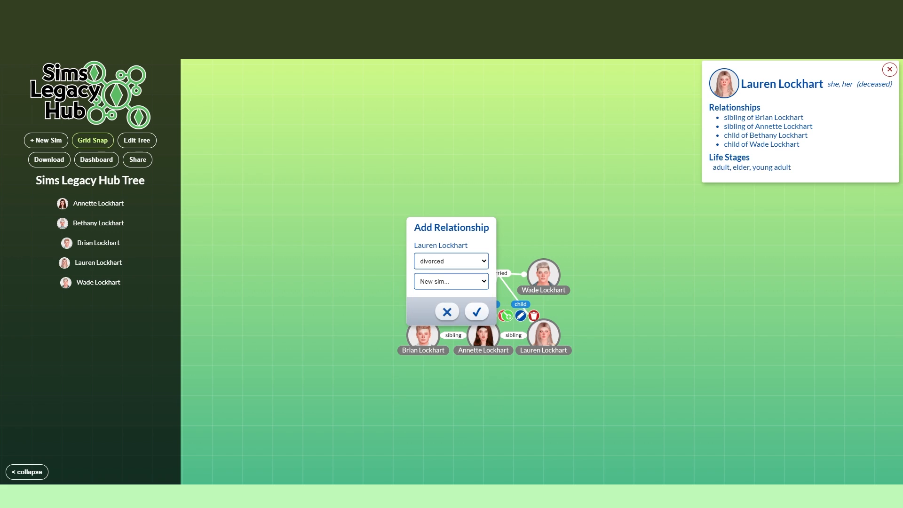
{"action": "left_click", "coordinate": [476, 312]}
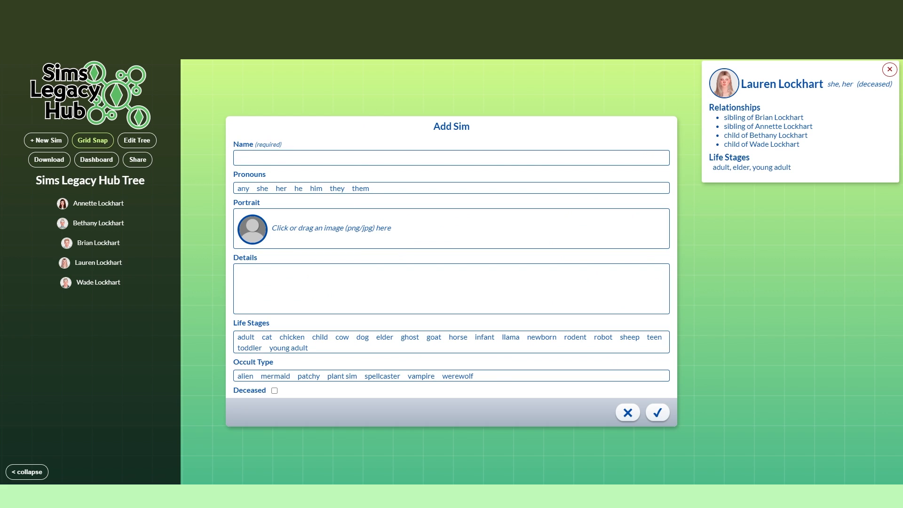
{"action": "left_click", "coordinate": [423, 158]}
{"action": "type", "text": "Lewis"}
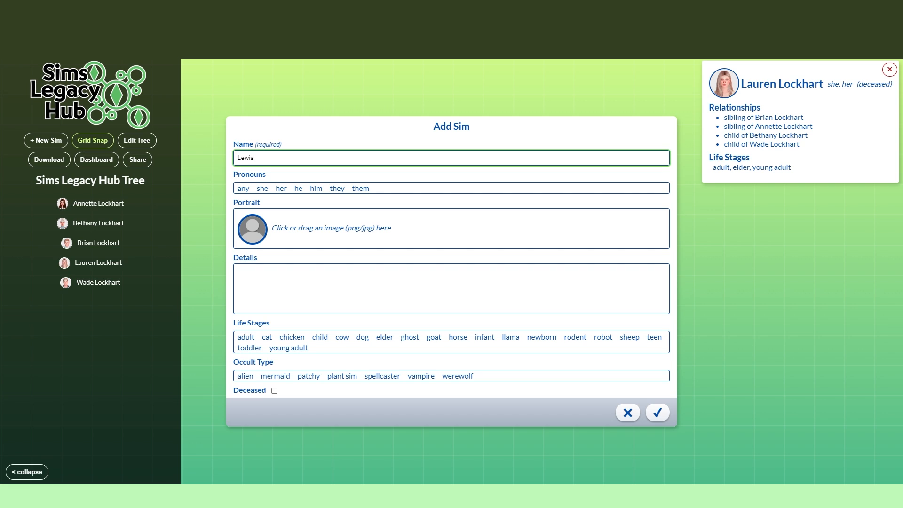
{"action": "type", "text": "Lockhart"}
Step: Set the ex-husband's pronouns to he and him, and add his portrait from the Screenshots folder, cropped around his head and collar
{"action": "left_click", "coordinate": [298, 188]}
{"action": "left_click", "coordinate": [316, 188]}
{"action": "left_click", "coordinate": [292, 228]}
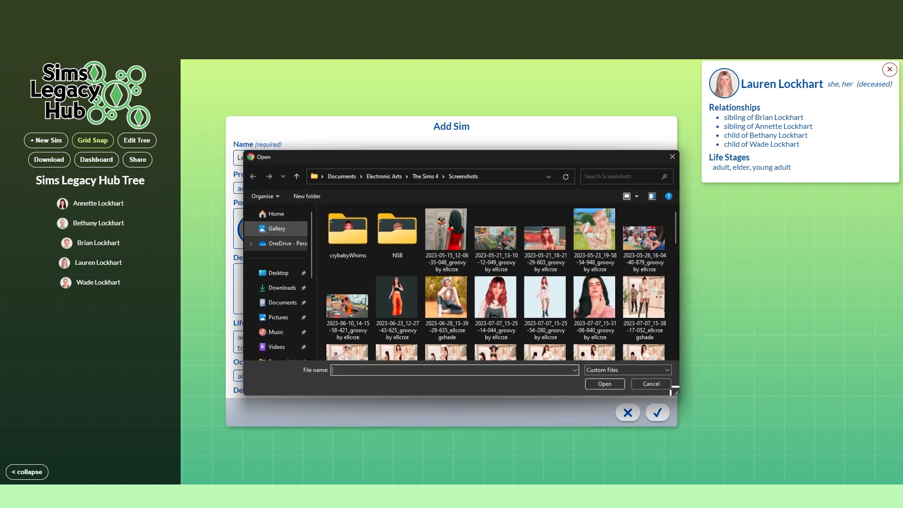
{"action": "scroll", "coordinate": [497, 324], "scroll_direction": "down", "scroll_amount": 8}
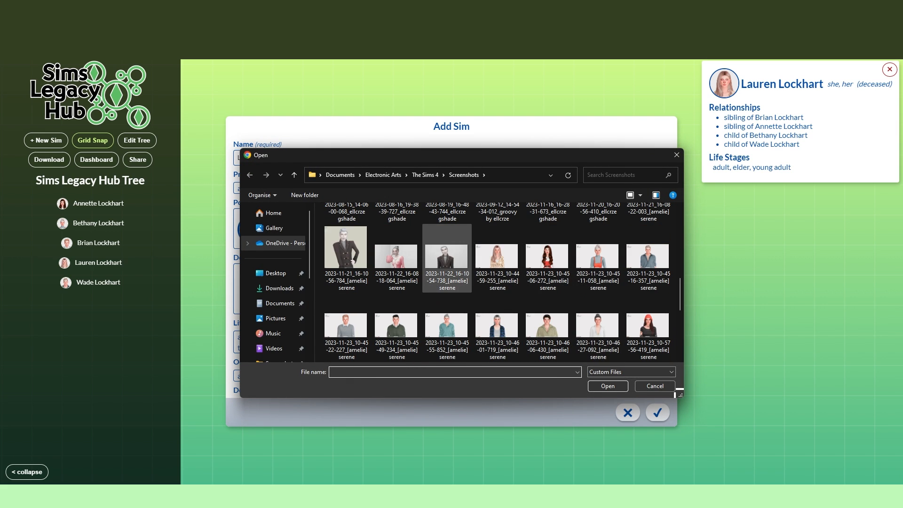
{"action": "double_click", "coordinate": [396, 325]}
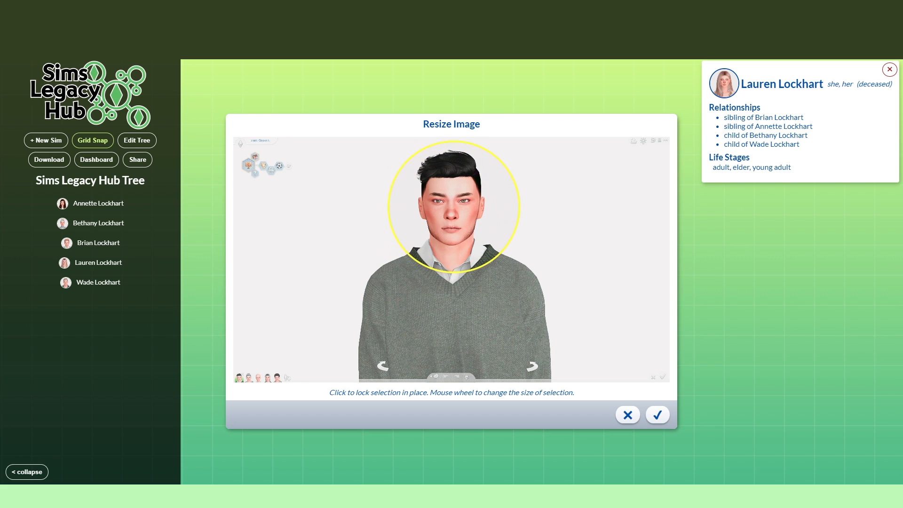
{"action": "scroll", "coordinate": [448, 208], "scroll_direction": "up", "scroll_amount": 2}
{"action": "scroll", "coordinate": [450, 211], "scroll_direction": "up", "scroll_amount": 2}
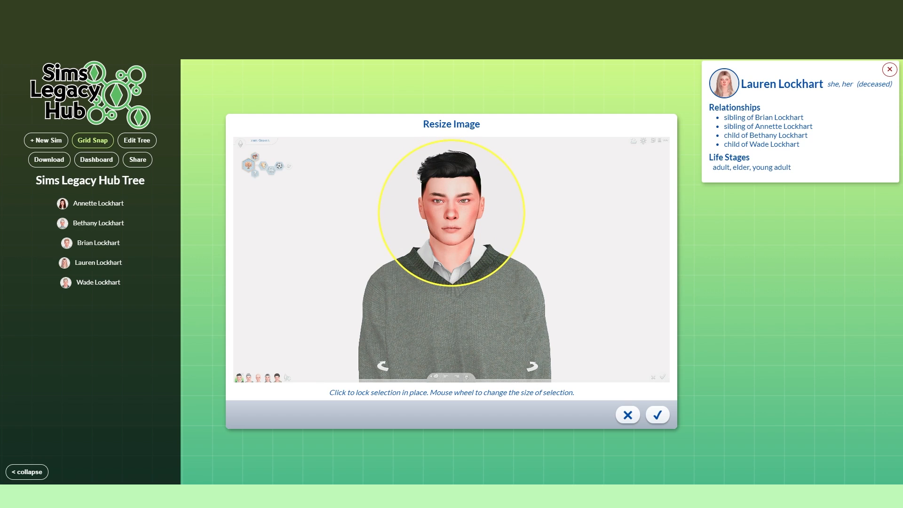
{"action": "left_click", "coordinate": [657, 414]}
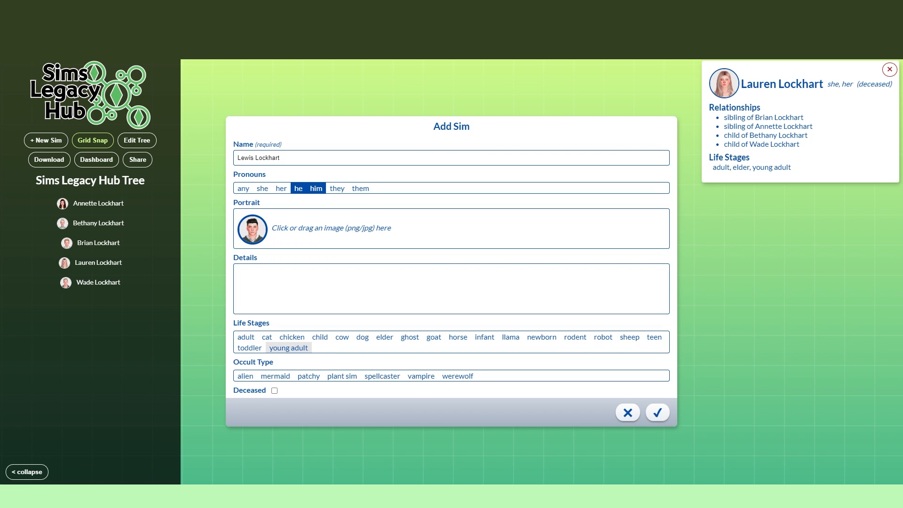
Step: Assign the ex-husband the young adult, adult and elder life stages, mark him as deceased, and save the sim
{"action": "left_click", "coordinate": [288, 348]}
{"action": "left_click", "coordinate": [246, 337]}
{"action": "left_click", "coordinate": [384, 337]}
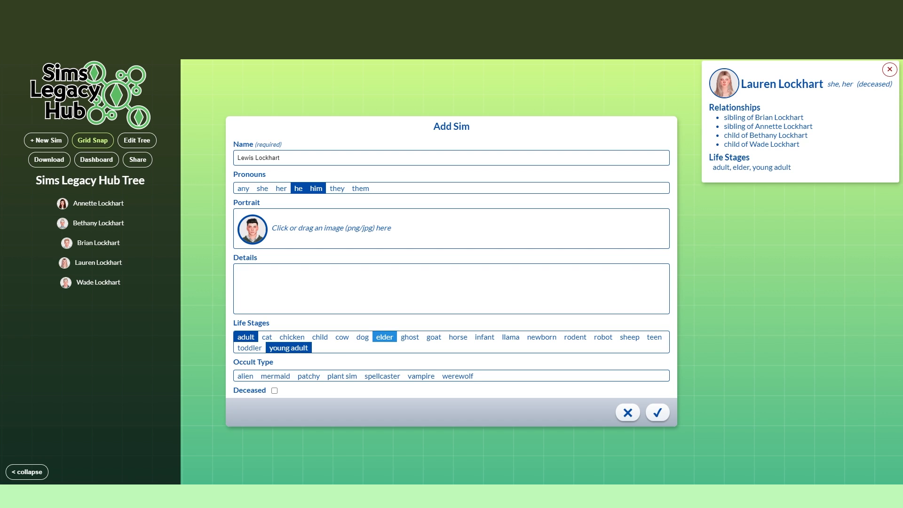
{"action": "left_click", "coordinate": [275, 391]}
{"action": "left_click", "coordinate": [657, 412]}
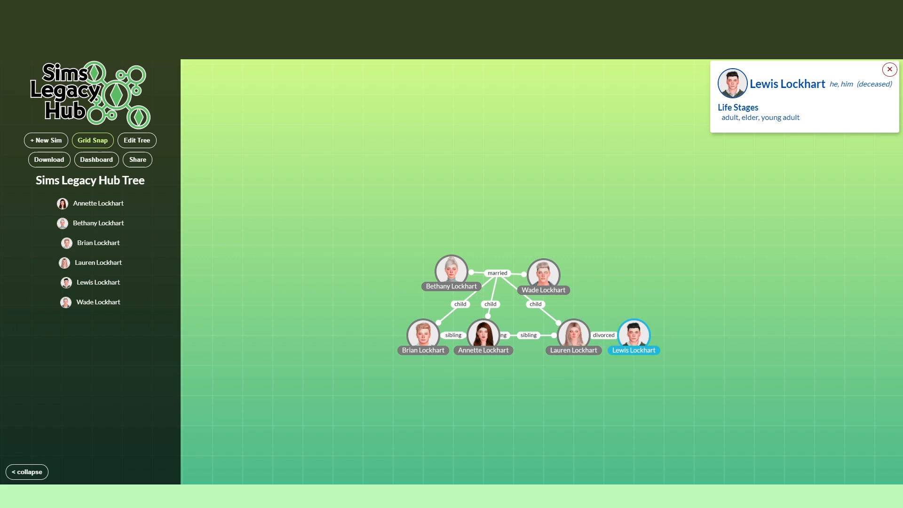
Step: Space the ex-husband further right of the newest daughter, and shift the dark-haired daughter right, between her two siblings
{"action": "left_click_drag", "start_coordinate": [633, 335], "coordinate": [664, 335]}
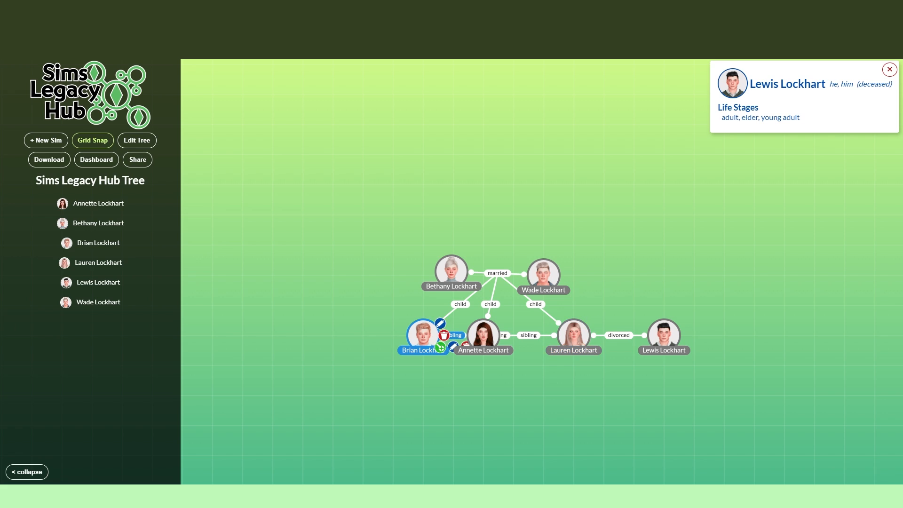
{"action": "mouse_move", "coordinate": [547, 335]}
{"action": "left_mouse_down"}
{"action": "mouse_move", "coordinate": [456, 336]}
{"action": "mouse_move", "coordinate": [546, 335]}
{"action": "left_mouse_up"}
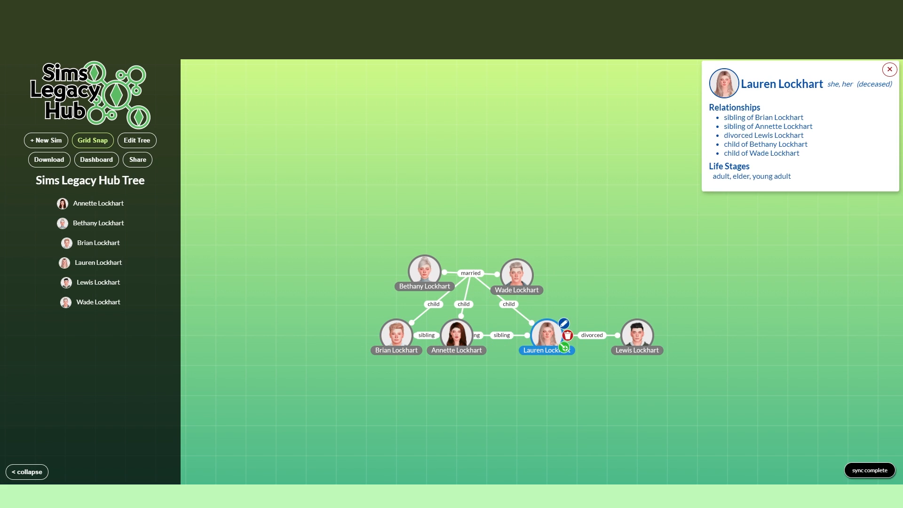
{"action": "left_click", "coordinate": [456, 335]}
{"action": "left_click_drag", "start_coordinate": [456, 335], "coordinate": [487, 335]}
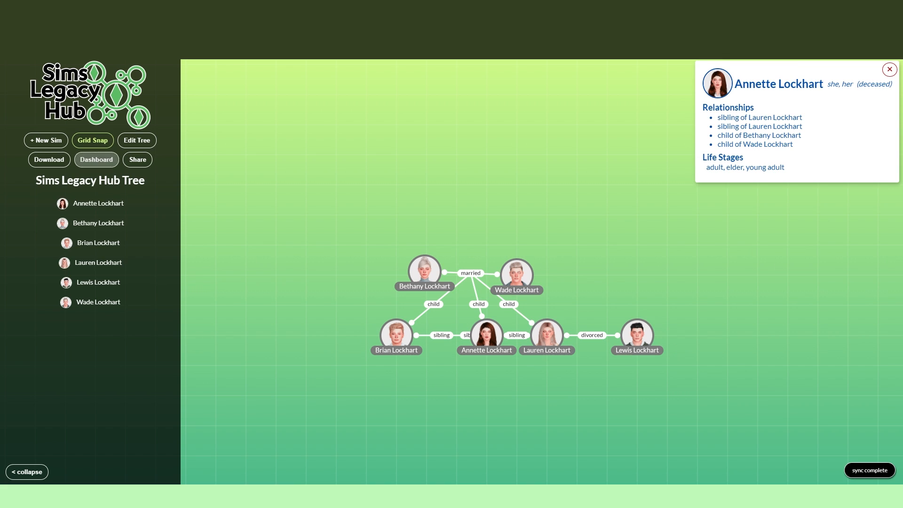
{"action": "mouse_move", "coordinate": [546, 334]}
{"action": "left_mouse_down"}
{"action": "mouse_move", "coordinate": [480, 338]}
{"action": "mouse_move", "coordinate": [537, 341]}
{"action": "mouse_move", "coordinate": [433, 309]}
{"action": "mouse_move", "coordinate": [546, 335]}
{"action": "left_mouse_up"}
{"action": "left_click_drag", "start_coordinate": [486, 335], "coordinate": [474, 336]}
{"action": "mouse_move", "coordinate": [535, 336]}
{"action": "left_mouse_down"}
{"action": "mouse_move", "coordinate": [579, 339]}
{"action": "mouse_move", "coordinate": [540, 339]}
{"action": "left_mouse_up"}
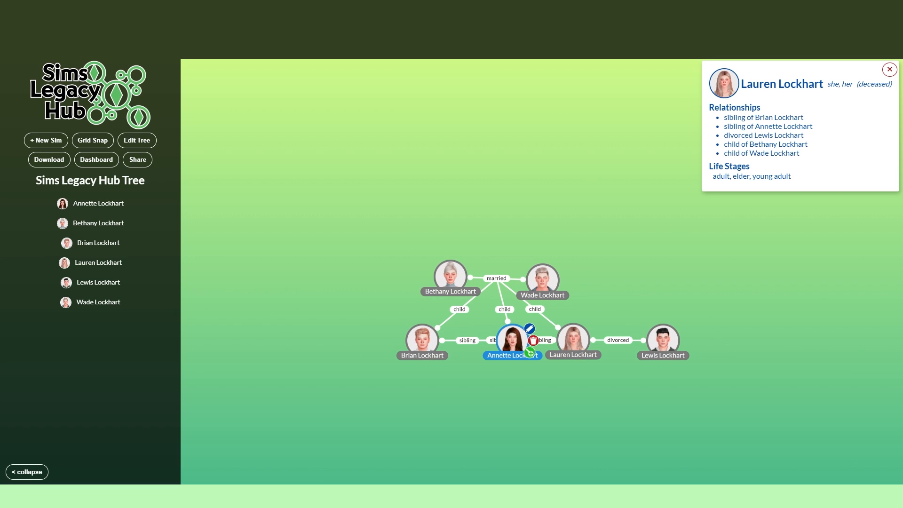
Step: Center the dark-haired daughter beneath her parents' marriage link, between her siblings, and show her details
{"action": "left_click_drag", "start_coordinate": [512, 341], "coordinate": [497, 342]}
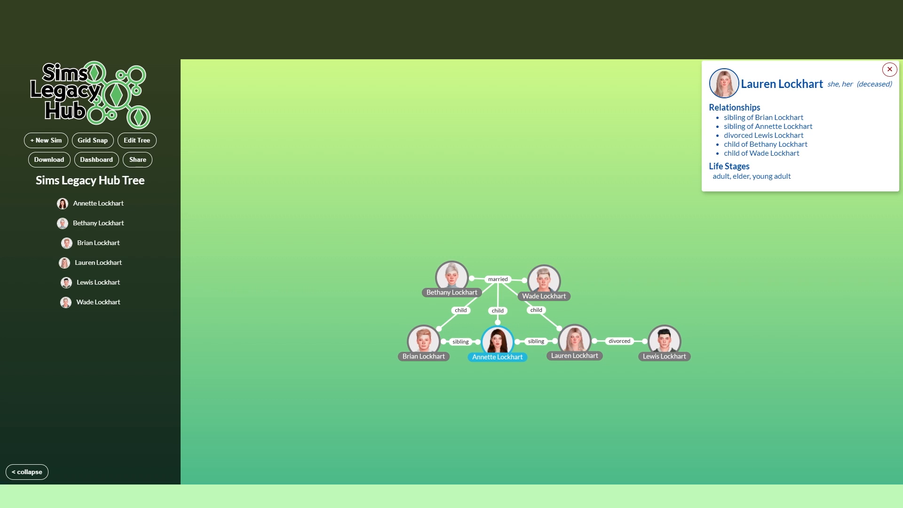
{"action": "left_click", "coordinate": [497, 342]}
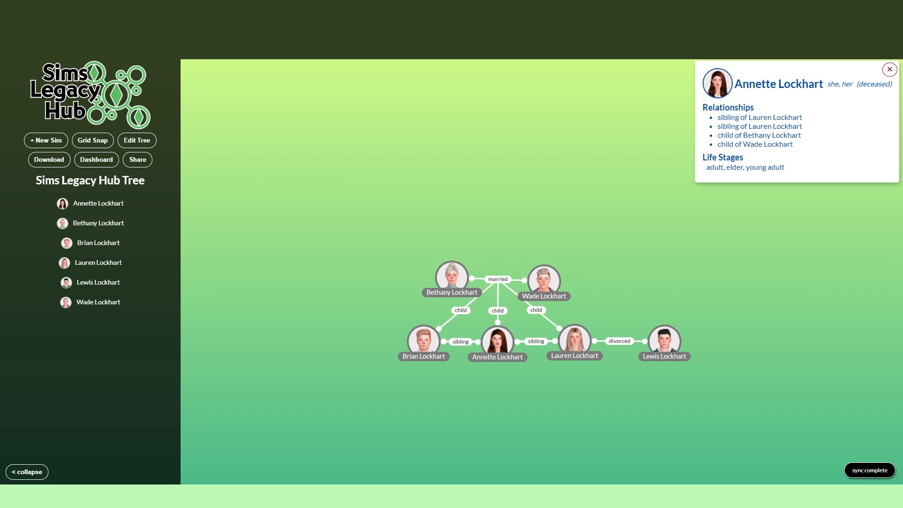
Step: Add a married relationship from the blonde daughter to a new sim, and enter the new husband's full name
{"action": "mouse_move", "coordinate": [574, 340]}
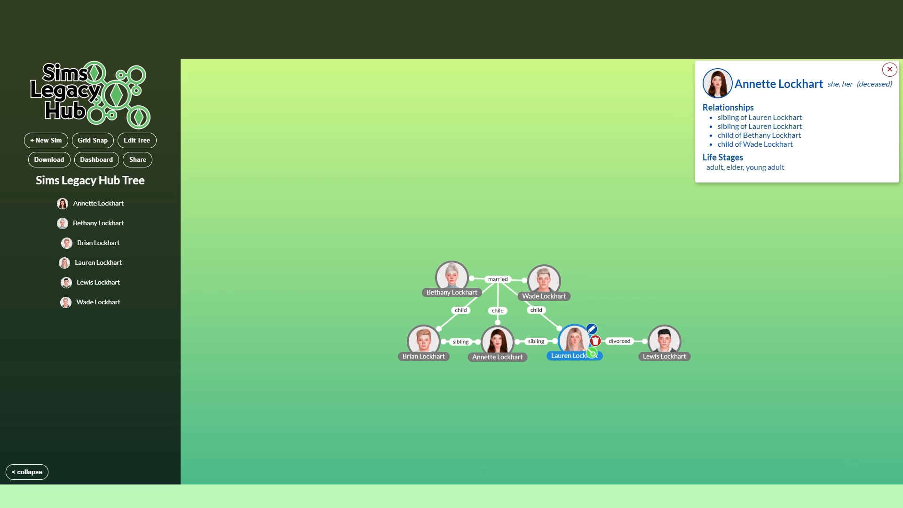
{"action": "left_click", "coordinate": [591, 353]}
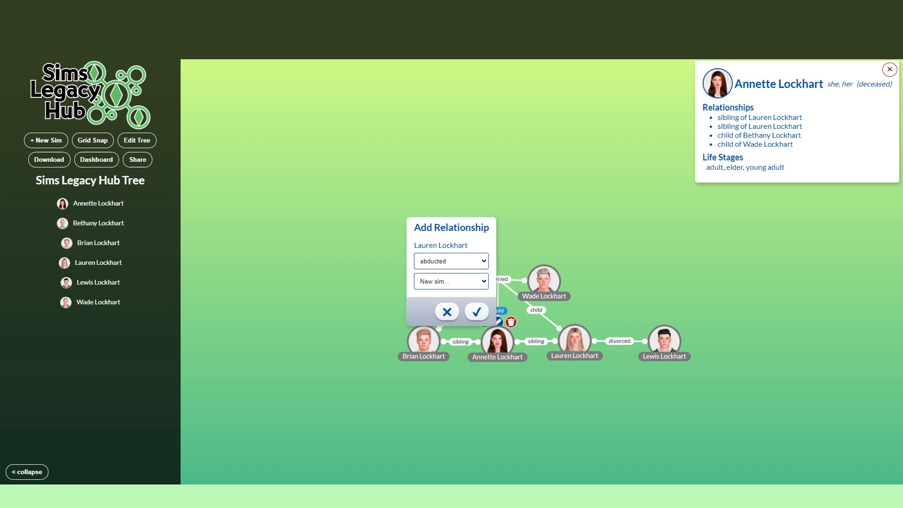
{"action": "left_click", "coordinate": [450, 261]}
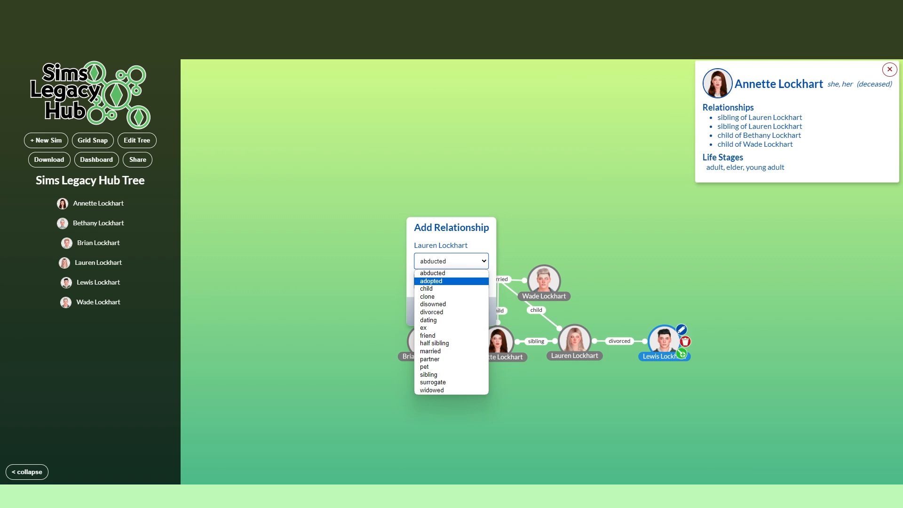
{"action": "left_click", "coordinate": [431, 351]}
{"action": "left_click", "coordinate": [451, 282]}
{"action": "left_click", "coordinate": [438, 293]}
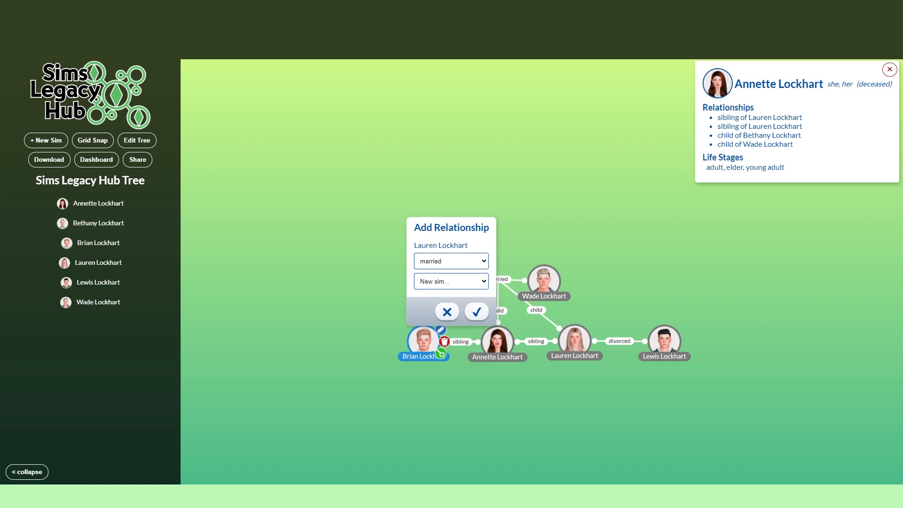
{"action": "left_click", "coordinate": [476, 311]}
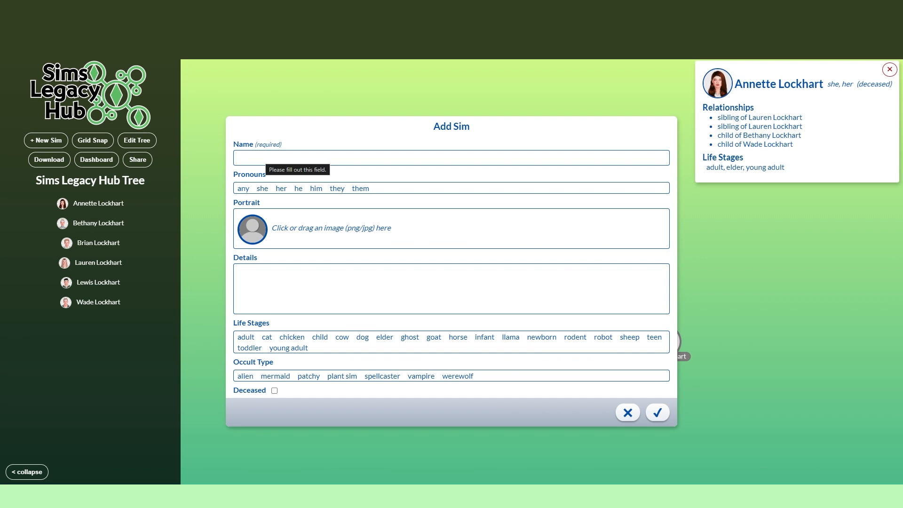
{"action": "type", "text": "Justin Fraley"}
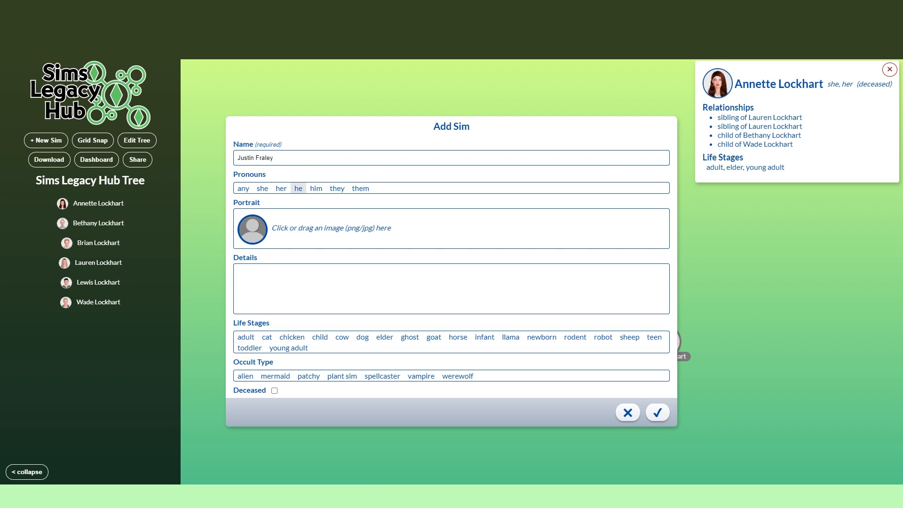
Step: Set the new husband's pronouns to he and him, and add his portrait from the Screenshots folder, cropped around his head and neck
{"action": "left_click", "coordinate": [299, 188]}
{"action": "left_click", "coordinate": [316, 189]}
{"action": "left_click", "coordinate": [282, 228]}
{"action": "scroll", "coordinate": [497, 275], "scroll_direction": "down", "scroll_amount": 10}
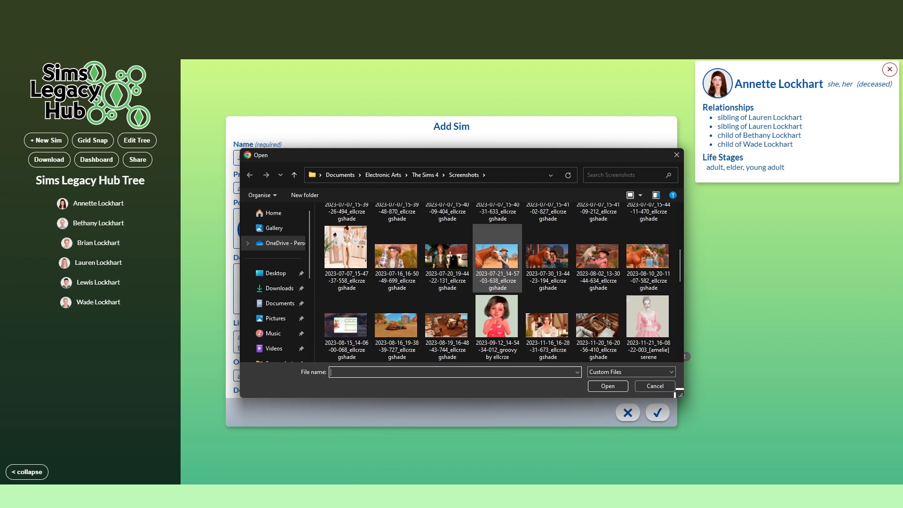
{"action": "double_click", "coordinate": [546, 257]}
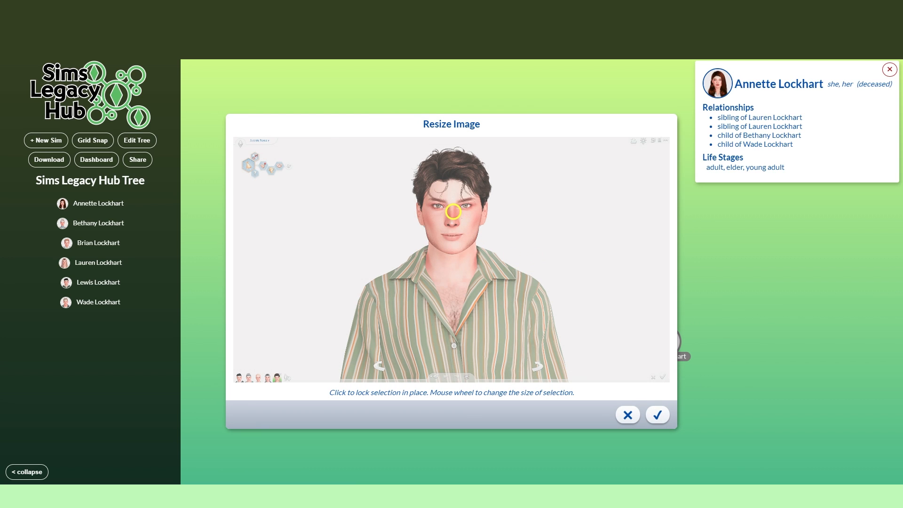
{"action": "scroll", "coordinate": [451, 206], "scroll_direction": "up", "scroll_amount": 10}
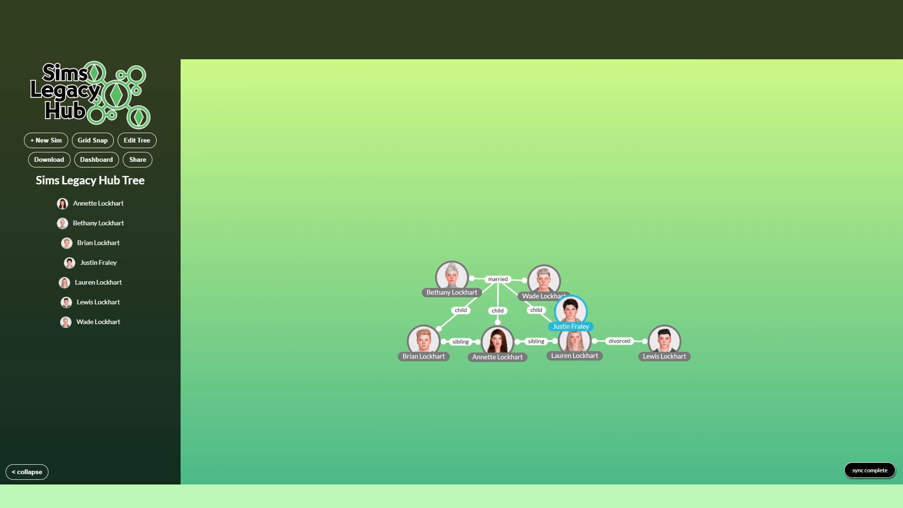
Step: Move the ex-husband much further right, and place the new husband in the row directly beside the blonde daughter
{"action": "left_click_drag", "start_coordinate": [572, 311], "coordinate": [636, 389]}
{"action": "left_click_drag", "start_coordinate": [664, 341], "coordinate": [799, 341]}
{"action": "left_click_drag", "start_coordinate": [637, 389], "coordinate": [648, 340]}
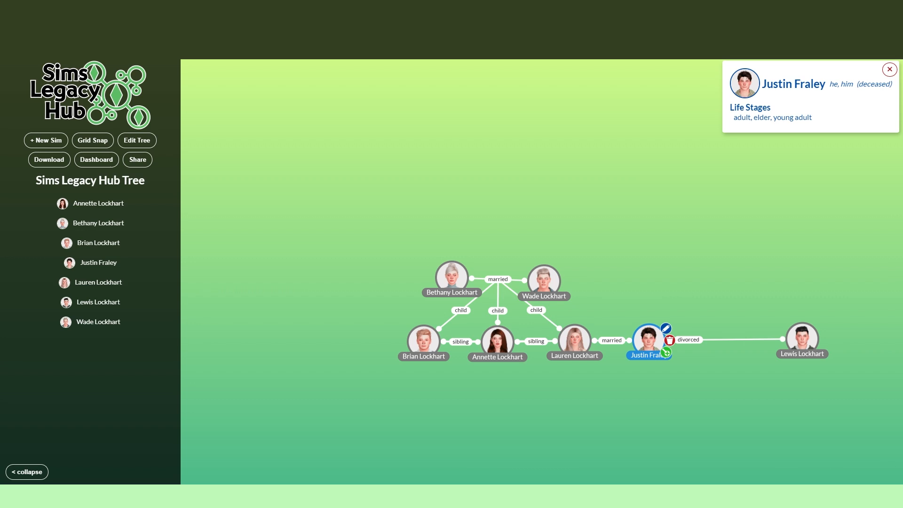
Step: Add a half sibling relationship from the new husband to the existing ex-husband
{"action": "left_click", "coordinate": [666, 352]}
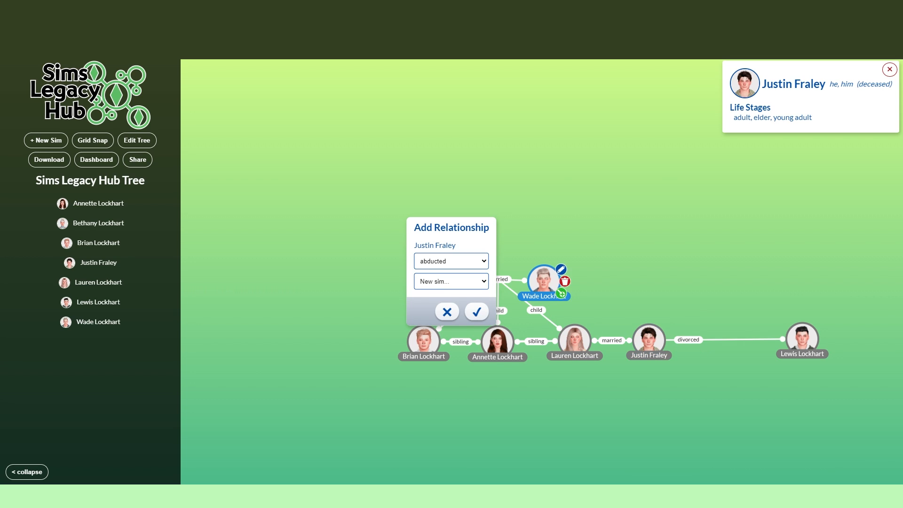
{"action": "left_click", "coordinate": [470, 261]}
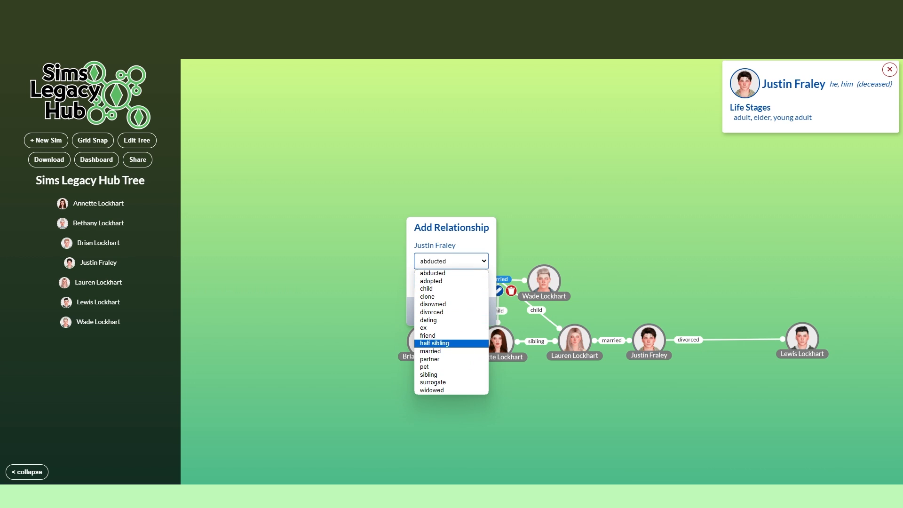
{"action": "left_click", "coordinate": [447, 343]}
{"action": "left_click", "coordinate": [450, 282]}
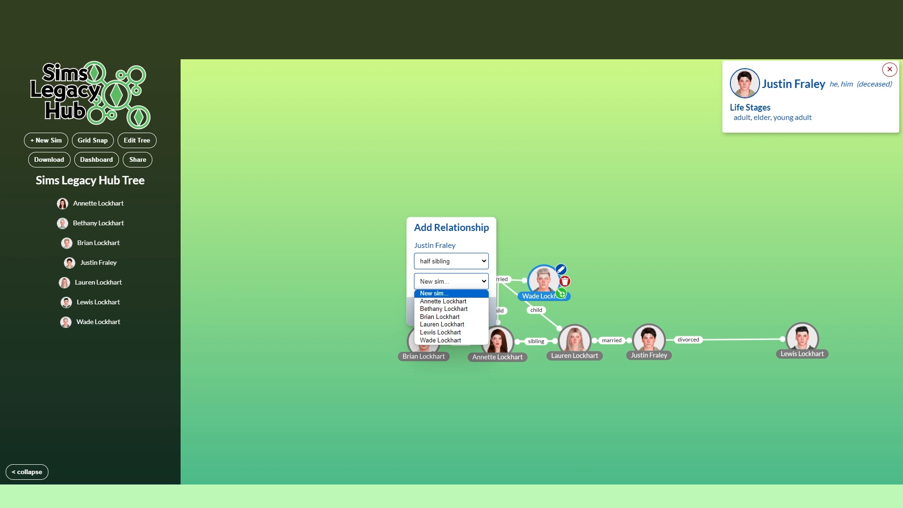
{"action": "left_click", "coordinate": [440, 332]}
{"action": "left_click", "coordinate": [476, 311]}
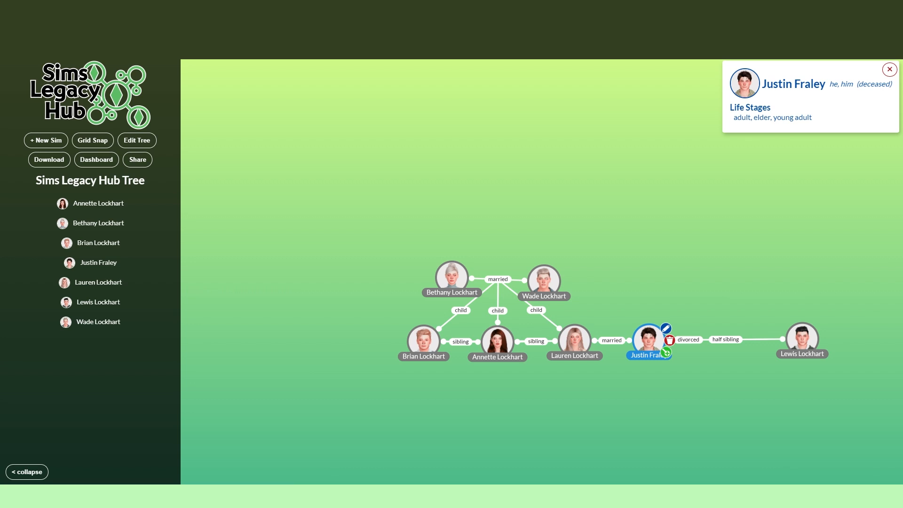
Step: Shift the new husband slightly right, and raise the ex-husband above the siblings' row so their relationship lines separate
{"action": "left_click_drag", "start_coordinate": [649, 339], "coordinate": [659, 339]}
{"action": "left_click_drag", "start_coordinate": [801, 338], "coordinate": [755, 285]}
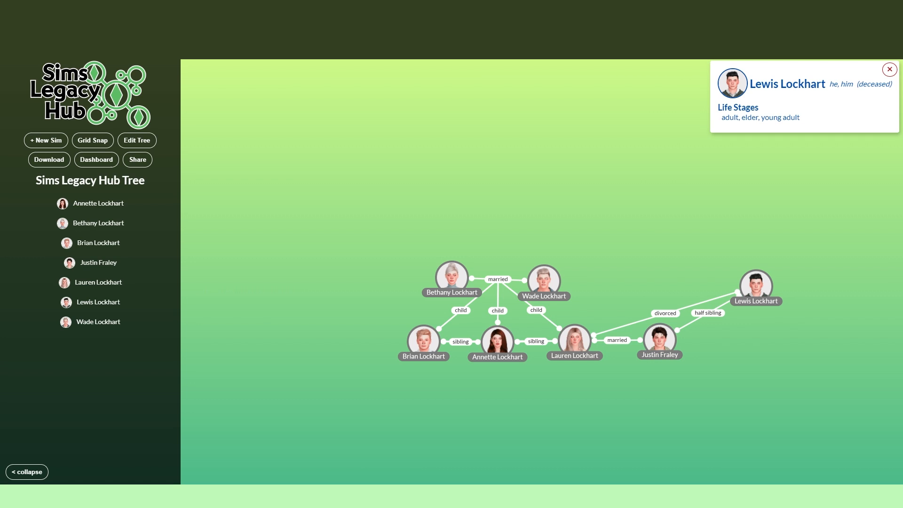
Step: Add a child relationship from the blonde daughter to a new sim, and enter the son's full name
{"action": "left_click", "coordinate": [451, 261]}
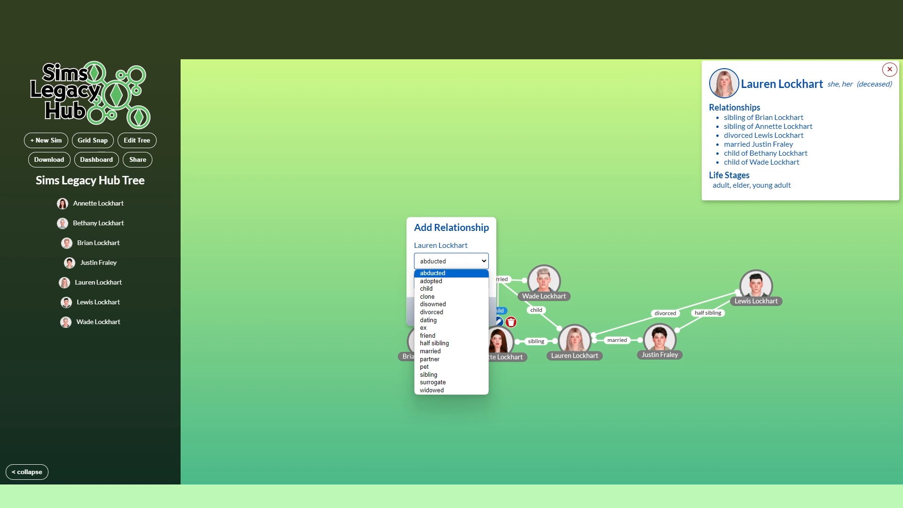
{"action": "left_click", "coordinate": [426, 289]}
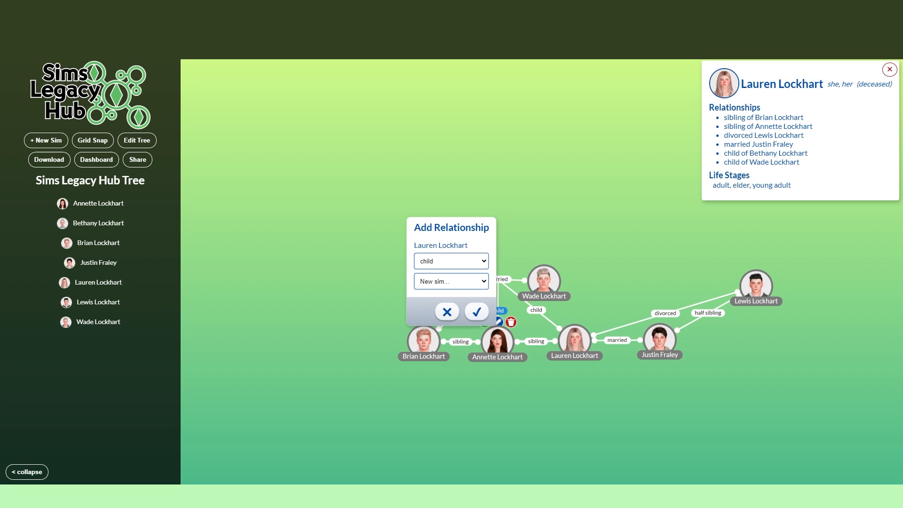
{"action": "left_click", "coordinate": [476, 311]}
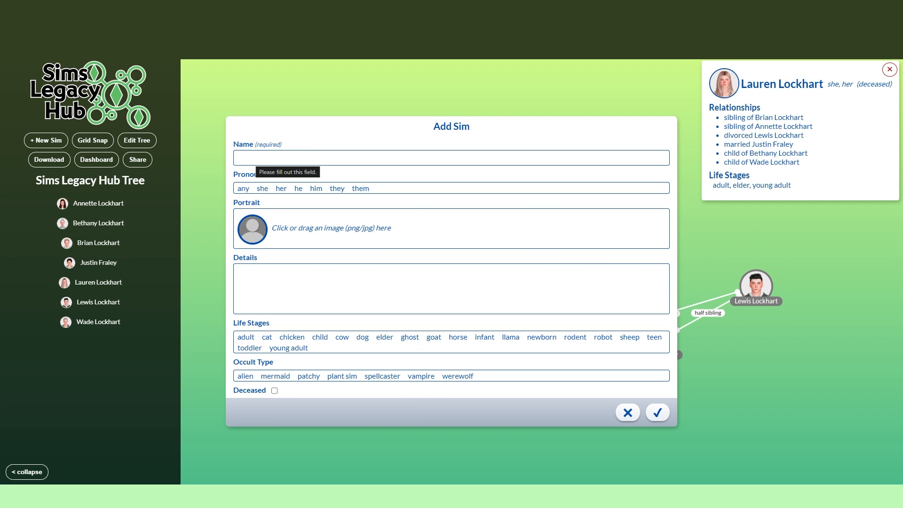
{"action": "left_click", "coordinate": [256, 157]}
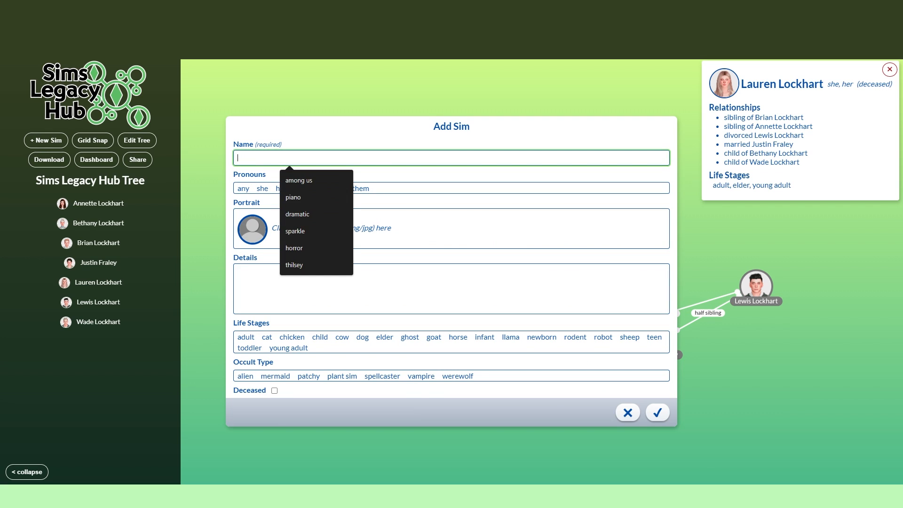
{"action": "type", "text": "Elliot Lockhart"}
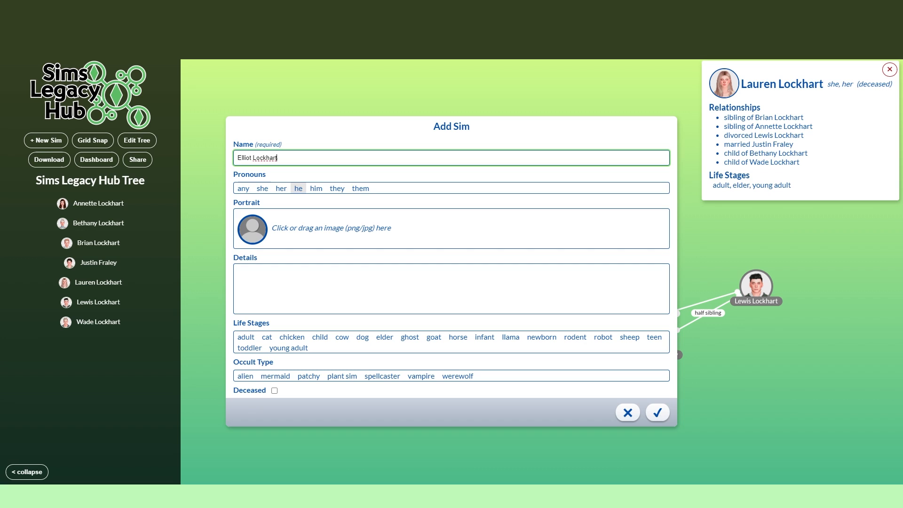
Step: Set the son's pronouns to he and him, and add his cropped portrait
{"action": "left_click", "coordinate": [298, 188]}
{"action": "left_click", "coordinate": [316, 188]}
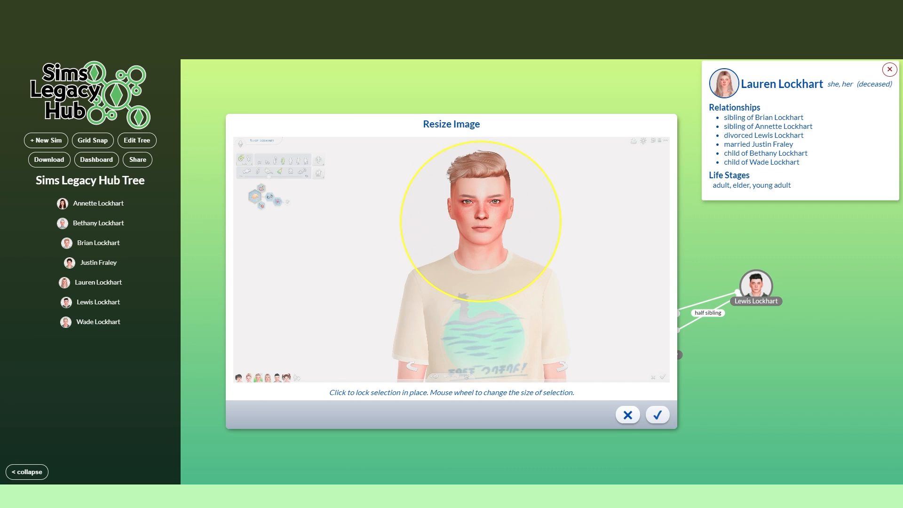
{"action": "left_click", "coordinate": [657, 415]}
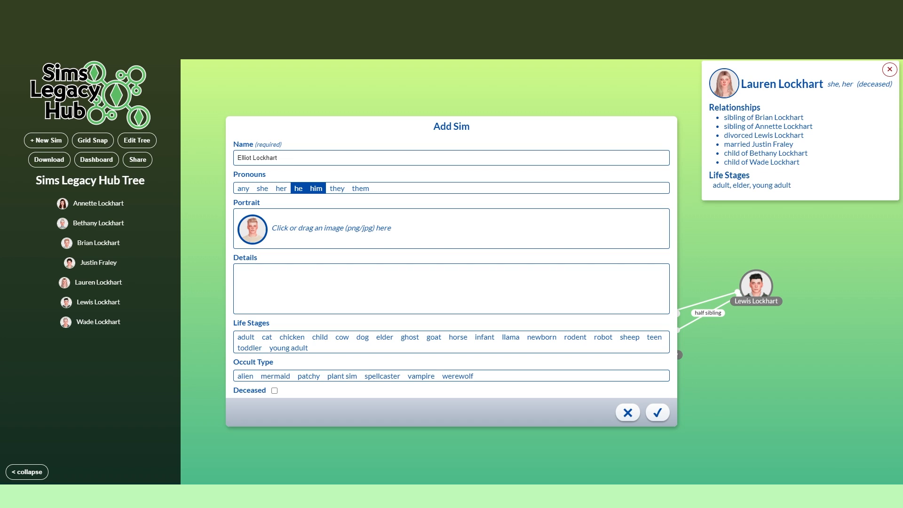
Step: Assign the son the newborn, toddler, child, teen and young adult life stages, mark him as deceased, and save the sim
{"action": "left_click", "coordinate": [542, 337]}
{"action": "left_click", "coordinate": [249, 347]}
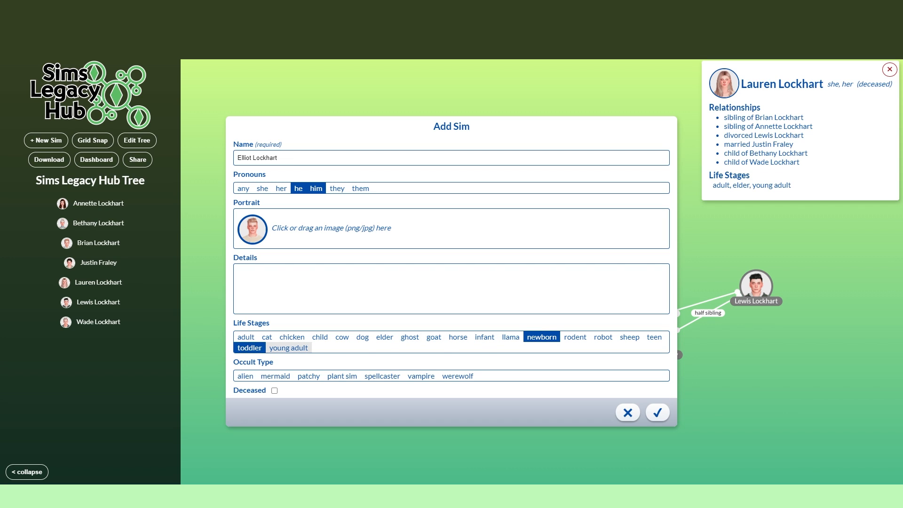
{"action": "left_click", "coordinate": [319, 337]}
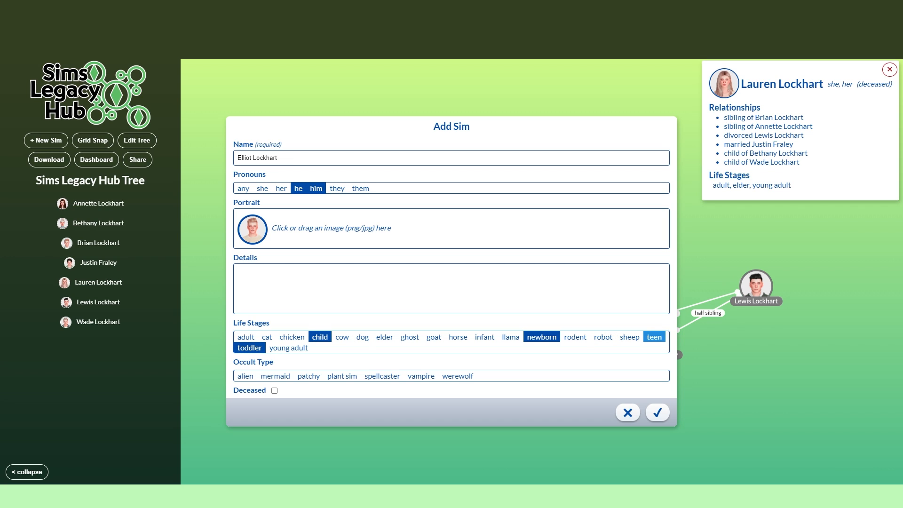
{"action": "left_click", "coordinate": [654, 336]}
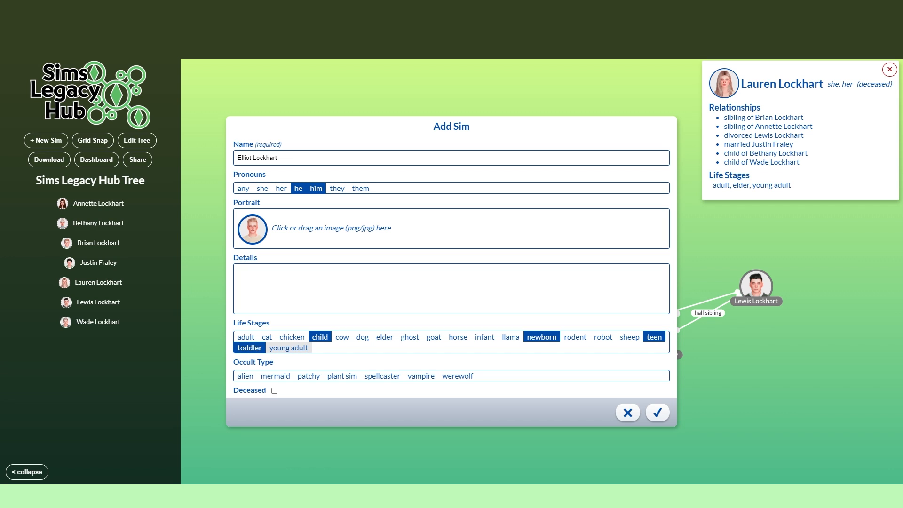
{"action": "left_click", "coordinate": [288, 347]}
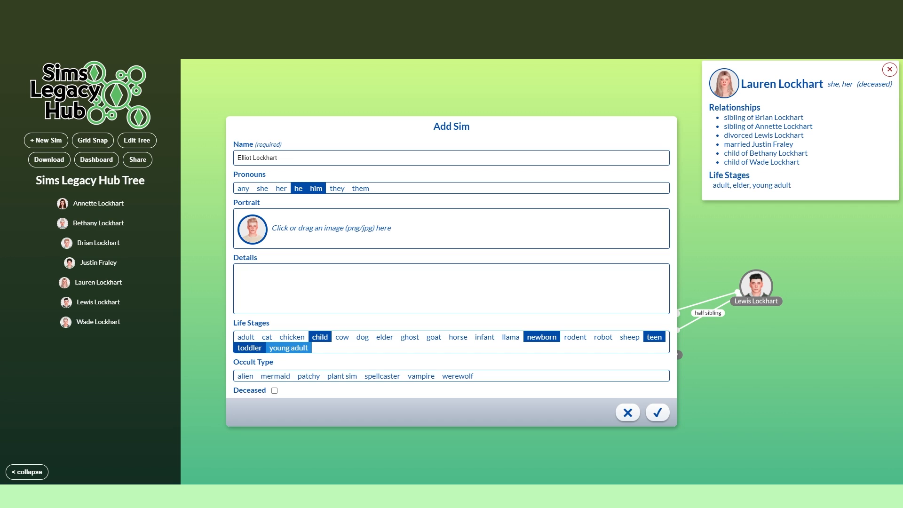
{"action": "left_click", "coordinate": [274, 390]}
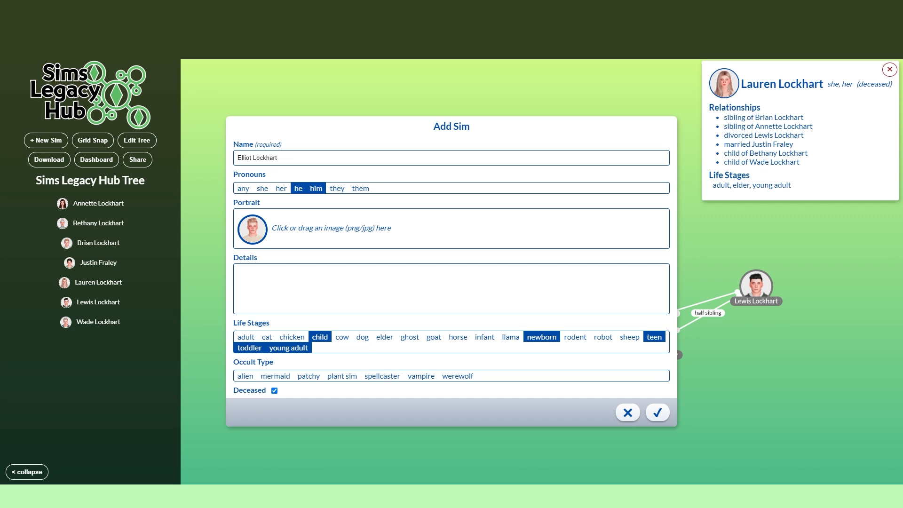
{"action": "key", "text": "Return"}
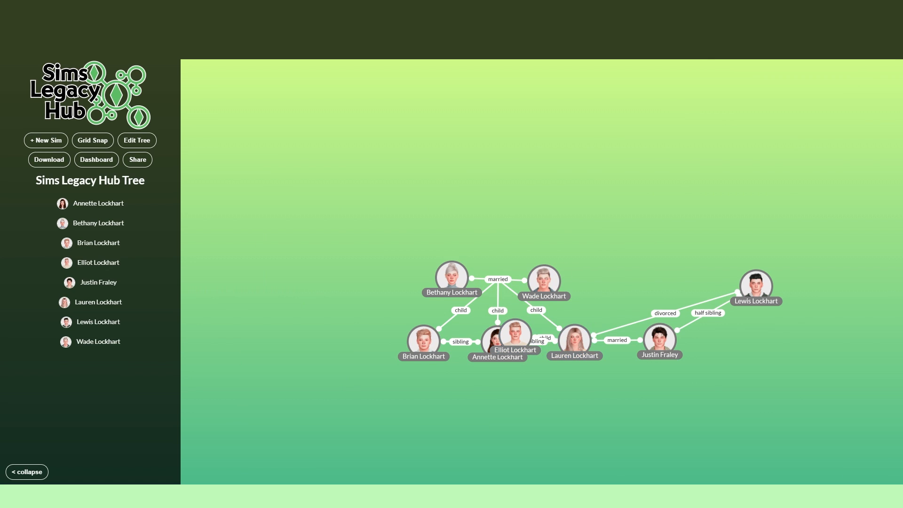
Step: Place the son directly below his blonde mother in the tree, and show his details
{"action": "left_click_drag", "start_coordinate": [515, 336], "coordinate": [575, 432]}
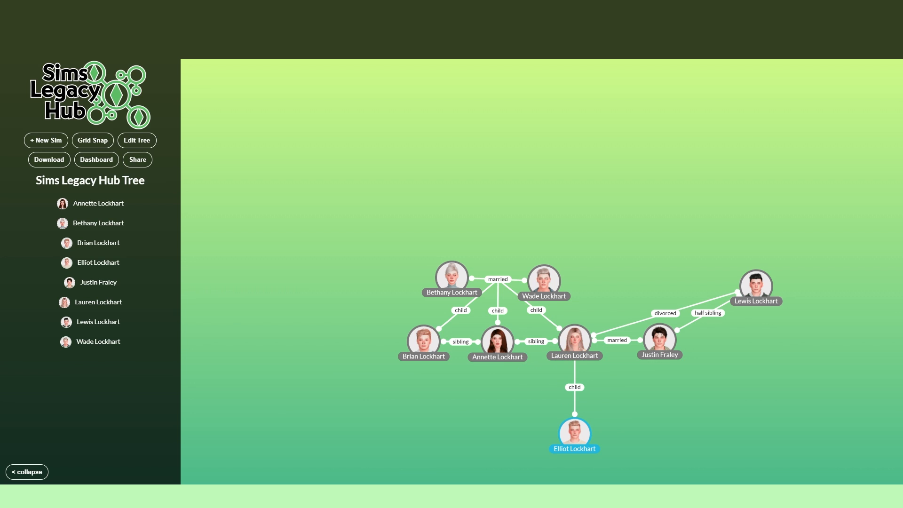
{"action": "left_click", "coordinate": [575, 433]}
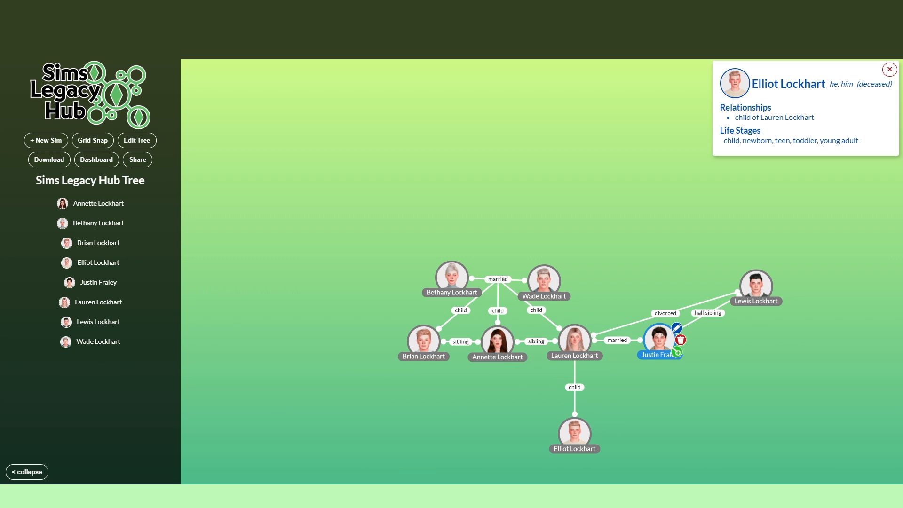
Step: Add a child relationship from the ex-husband to the blonde daughter's existing son
{"action": "left_click", "coordinate": [772, 297]}
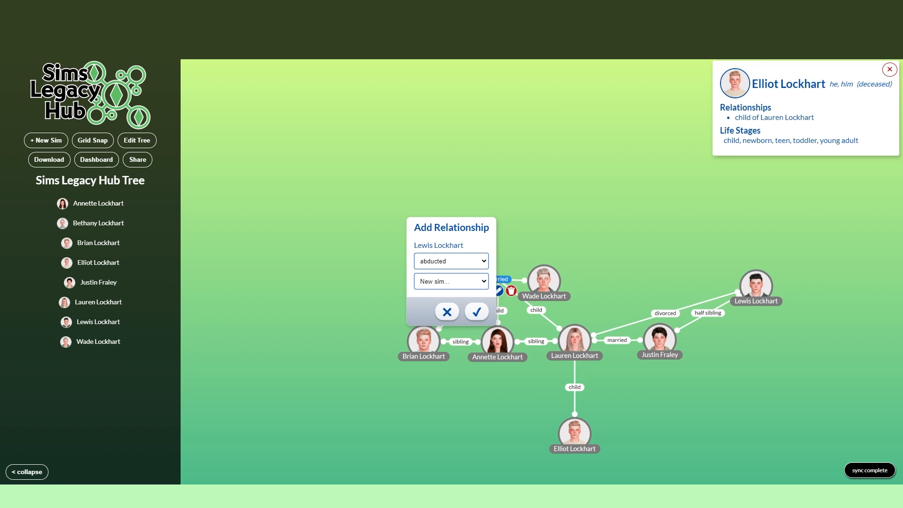
{"action": "left_click", "coordinate": [463, 262]}
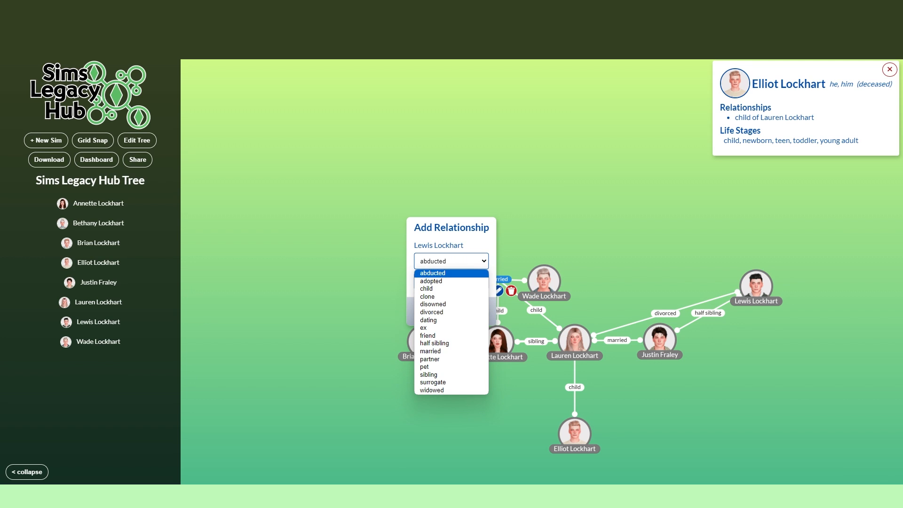
{"action": "left_click", "coordinate": [426, 288]}
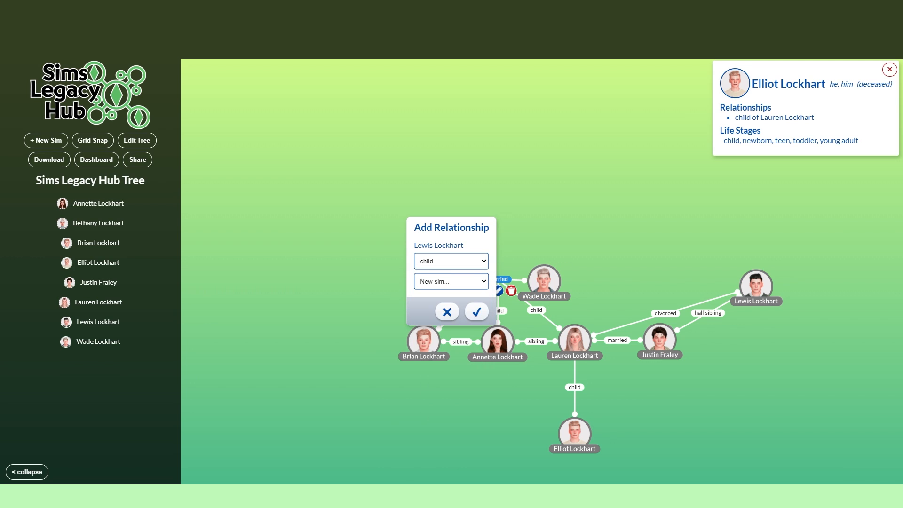
{"action": "left_click", "coordinate": [450, 281]}
{"action": "key", "text": "Down"}
{"action": "key", "text": "Down"}
{"action": "key", "text": "Down"}
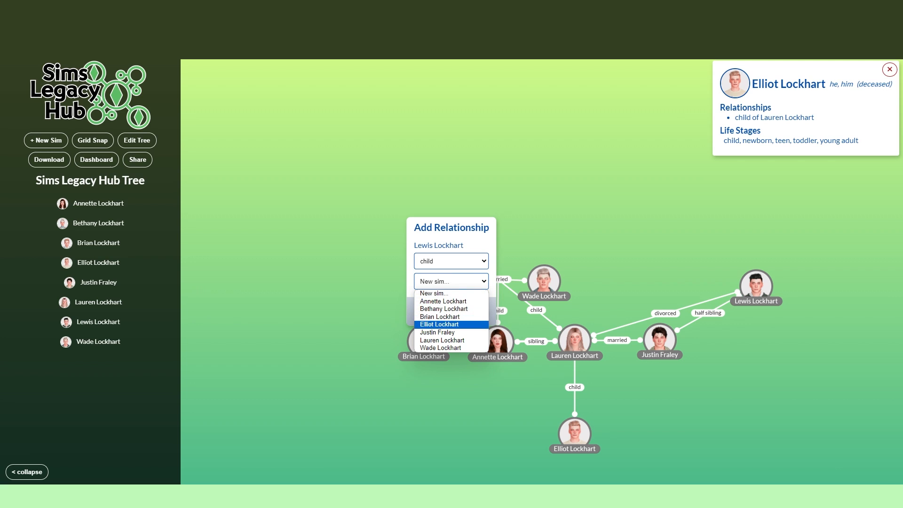
{"action": "key", "text": "Return"}
{"action": "left_click", "coordinate": [476, 311]}
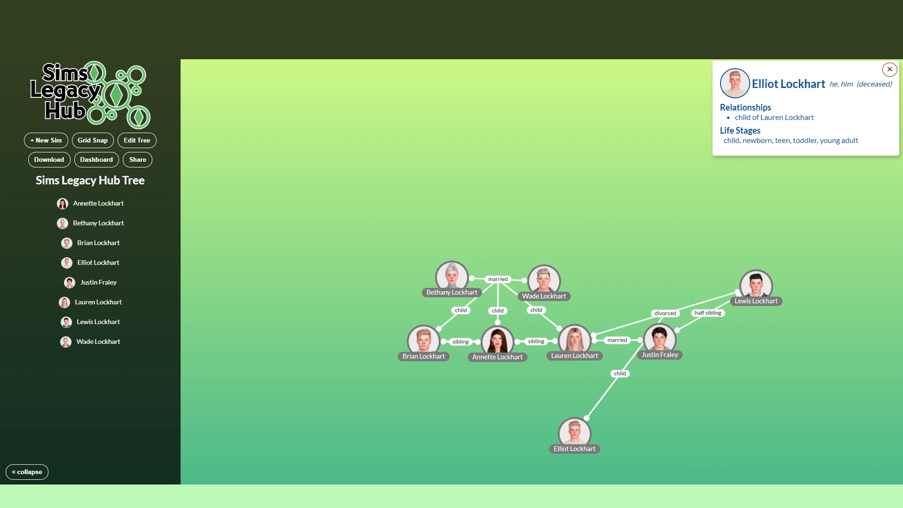
Step: Try the grandson's portrait beneath the second husband, and return it below his blonde mother
{"action": "mouse_move", "coordinate": [574, 432]}
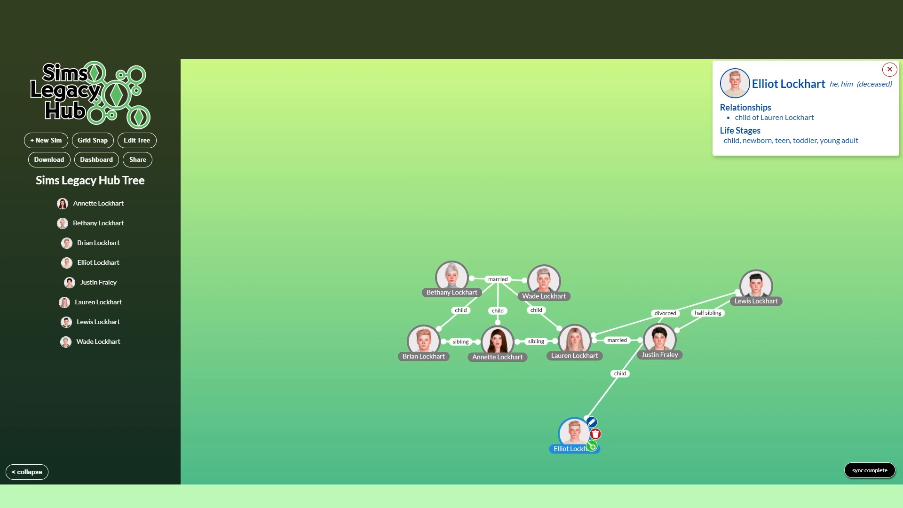
{"action": "left_click_drag", "start_coordinate": [574, 431], "coordinate": [643, 452]}
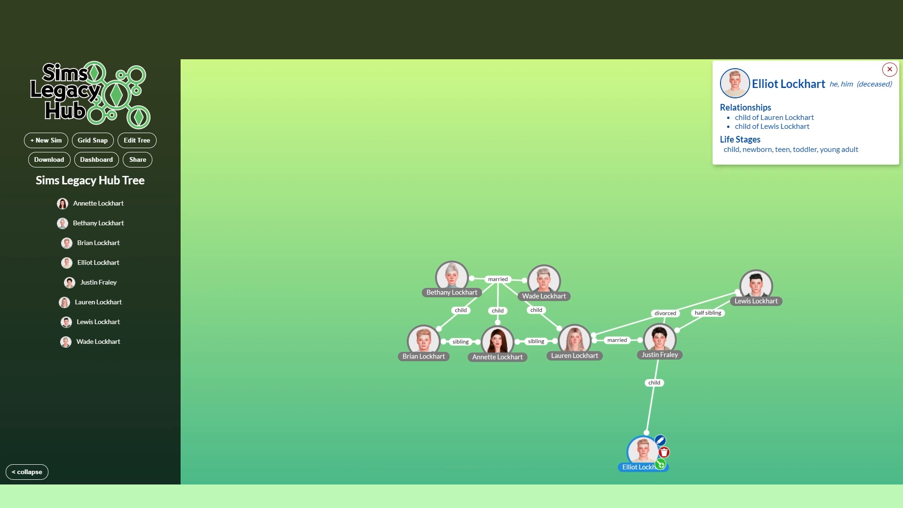
{"action": "left_click_drag", "start_coordinate": [498, 279], "coordinate": [377, 144]}
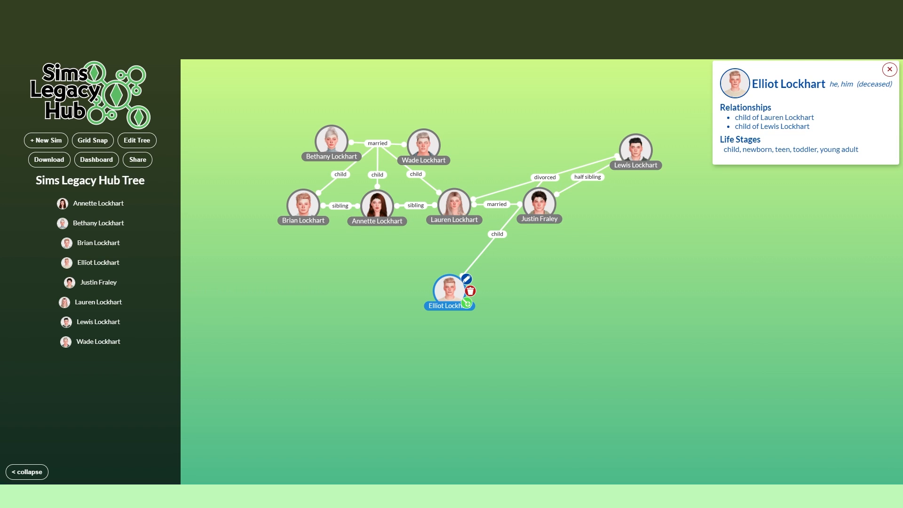
Step: Add a sibling relationship from the grandson to a new sim, and enter her full name
{"action": "left_click", "coordinate": [466, 303]}
{"action": "left_click", "coordinate": [451, 261]}
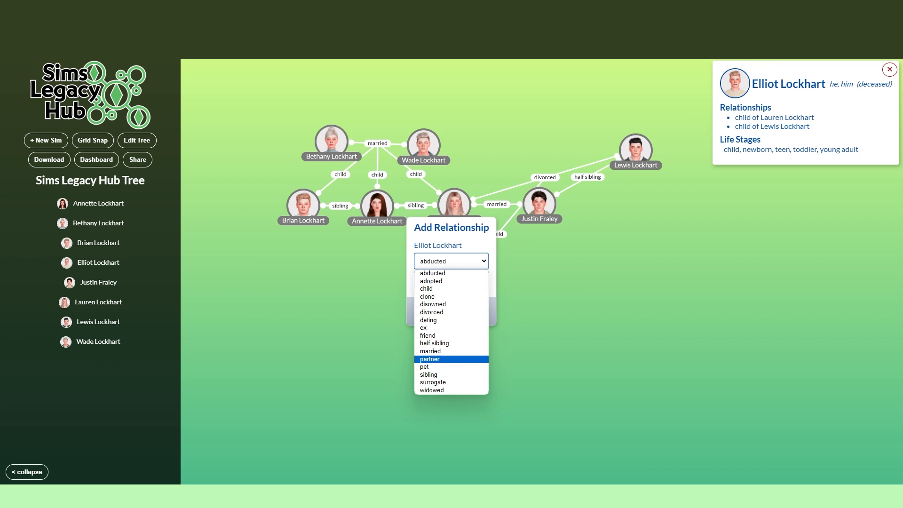
{"action": "left_click", "coordinate": [437, 374]}
{"action": "left_click", "coordinate": [477, 312]}
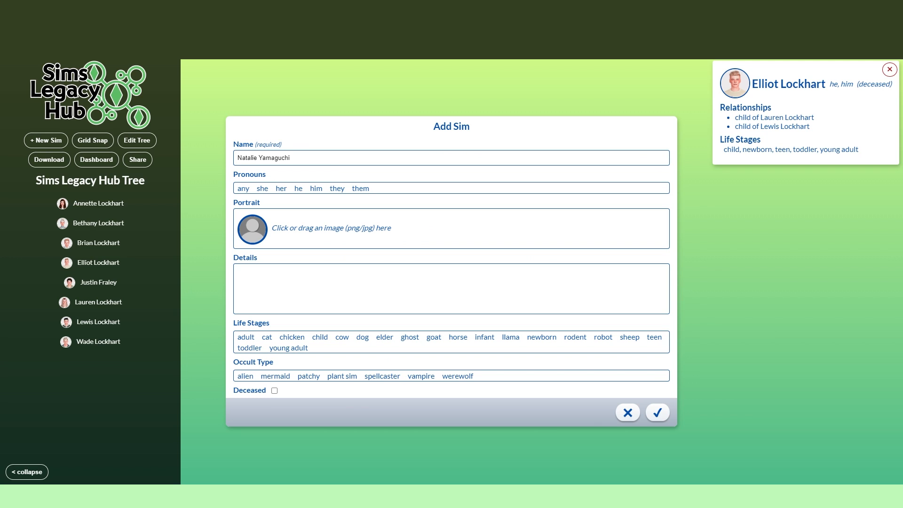
Step: Add the sister's cropped portrait, she and her pronouns and newborn, toddler, child, teen, young adult, adult and elder stages, and place her beside her brother
{"action": "left_click", "coordinate": [451, 228]}
{"action": "scroll", "coordinate": [547, 258], "scroll_direction": "down", "scroll_amount": 7}
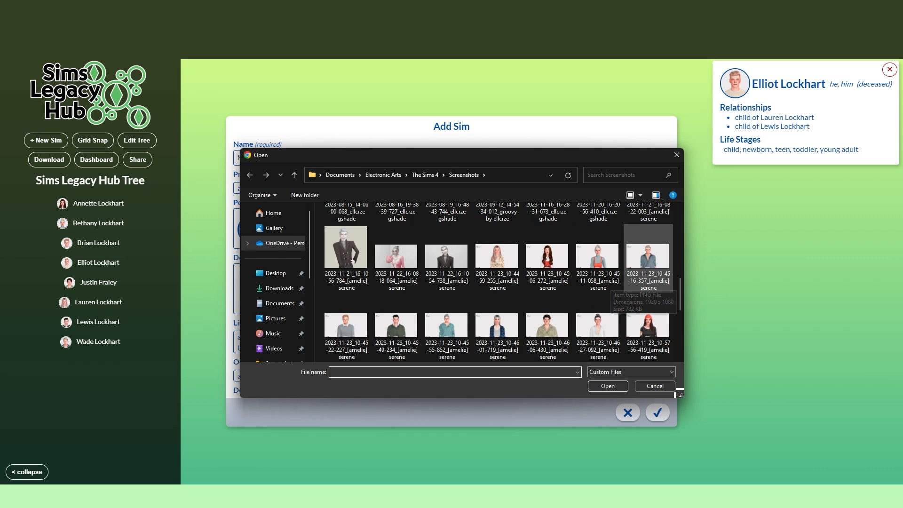
{"action": "scroll", "coordinate": [649, 282], "scroll_direction": "down", "scroll_amount": 2}
{"action": "scroll", "coordinate": [547, 292], "scroll_direction": "down", "scroll_amount": 1}
{"action": "double_click", "coordinate": [396, 291]}
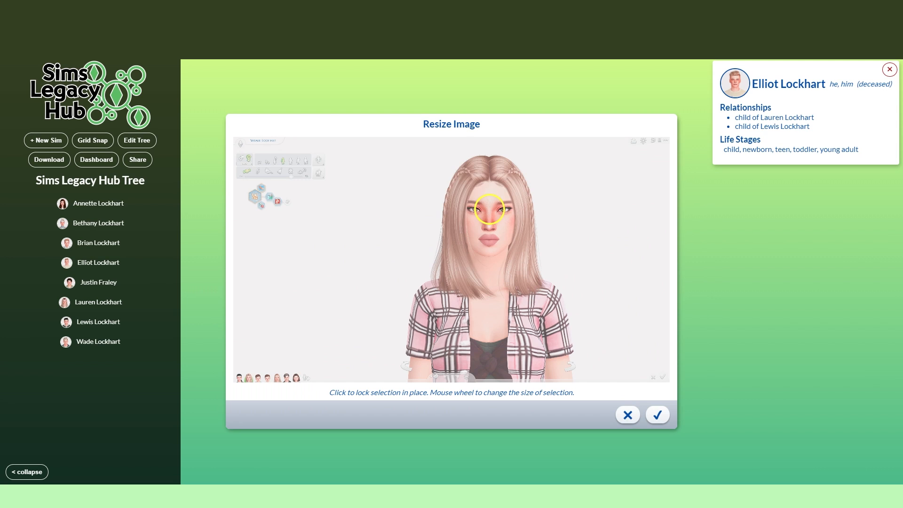
{"action": "scroll", "coordinate": [489, 210], "scroll_direction": "up", "scroll_amount": 12}
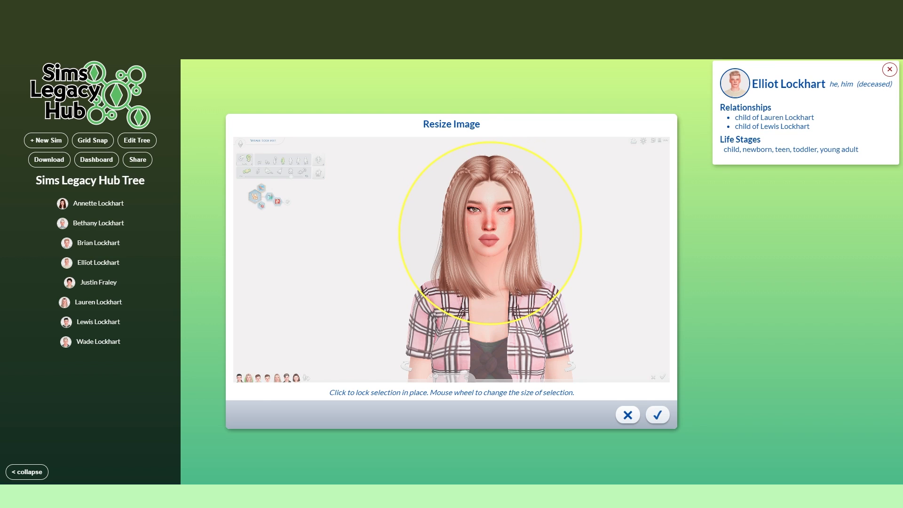
{"action": "left_click", "coordinate": [657, 415]}
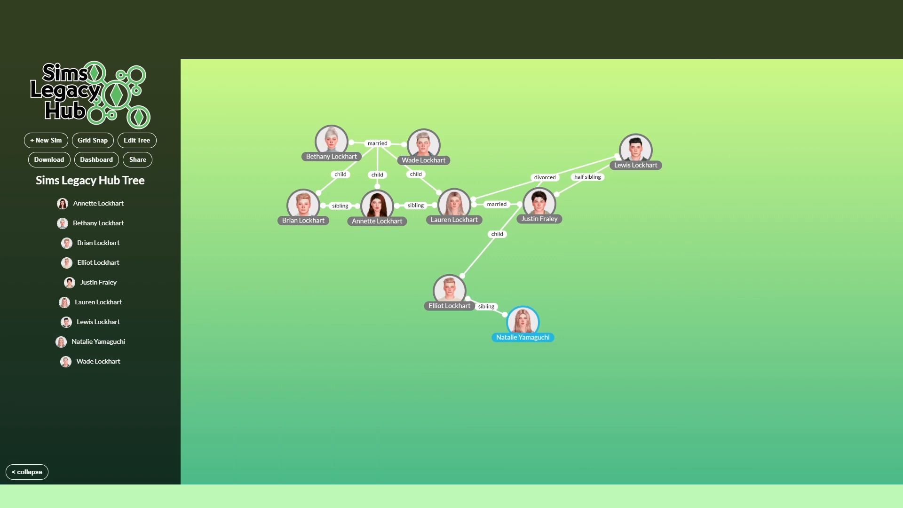
{"action": "left_click_drag", "start_coordinate": [524, 322], "coordinate": [527, 293]}
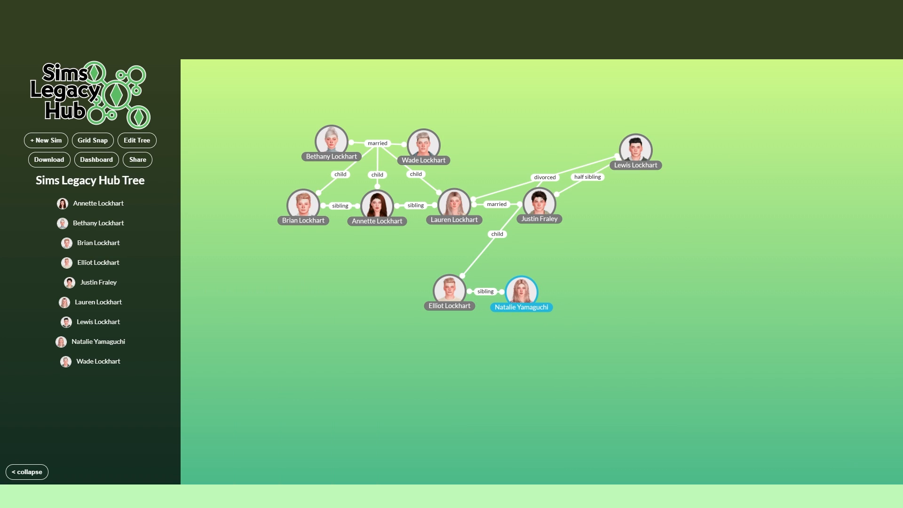
Step: Add a child relationship from the ex-husband to the grandson's blonde sister
{"action": "left_click", "coordinate": [522, 292]}
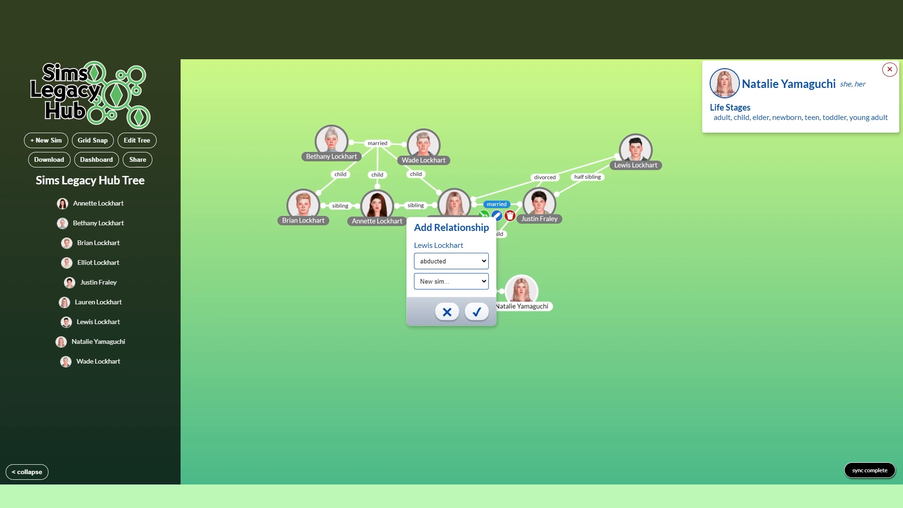
{"action": "left_click", "coordinate": [451, 261]}
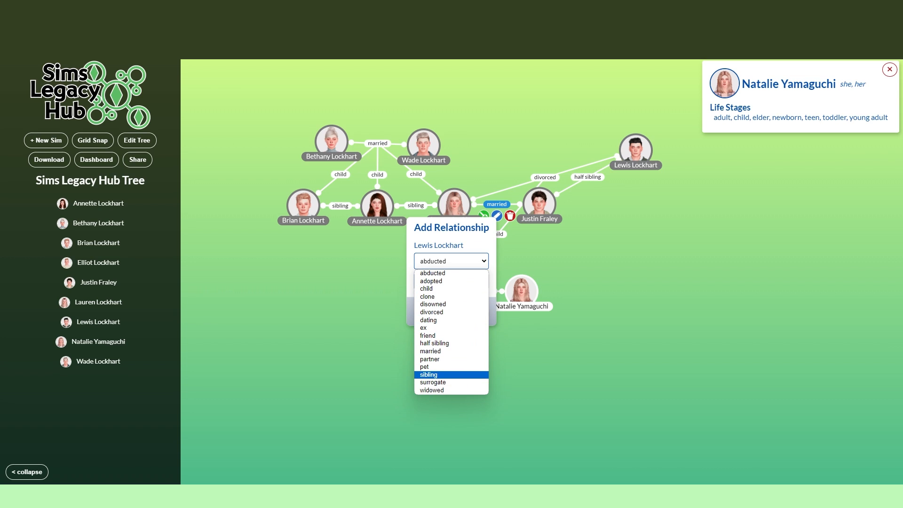
{"action": "left_click", "coordinate": [426, 289]}
{"action": "left_click", "coordinate": [451, 281]}
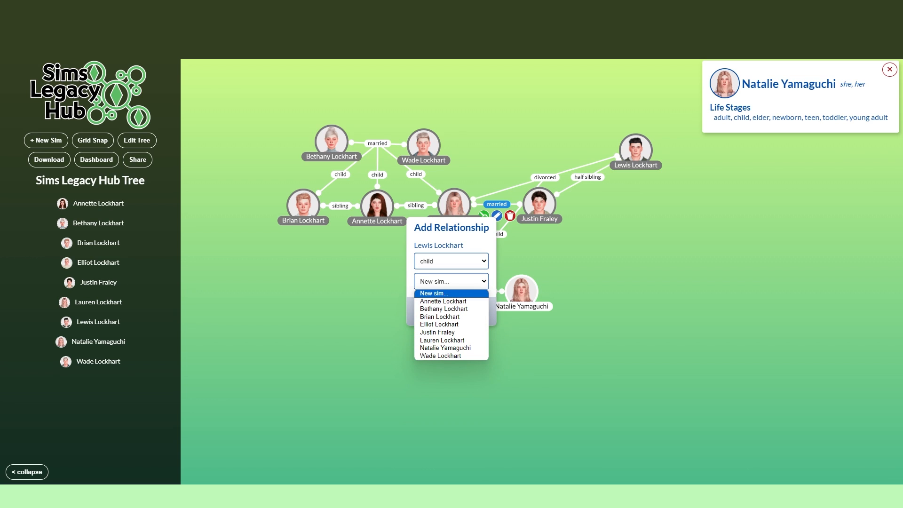
{"action": "left_click", "coordinate": [442, 347]}
{"action": "left_click", "coordinate": [476, 311]}
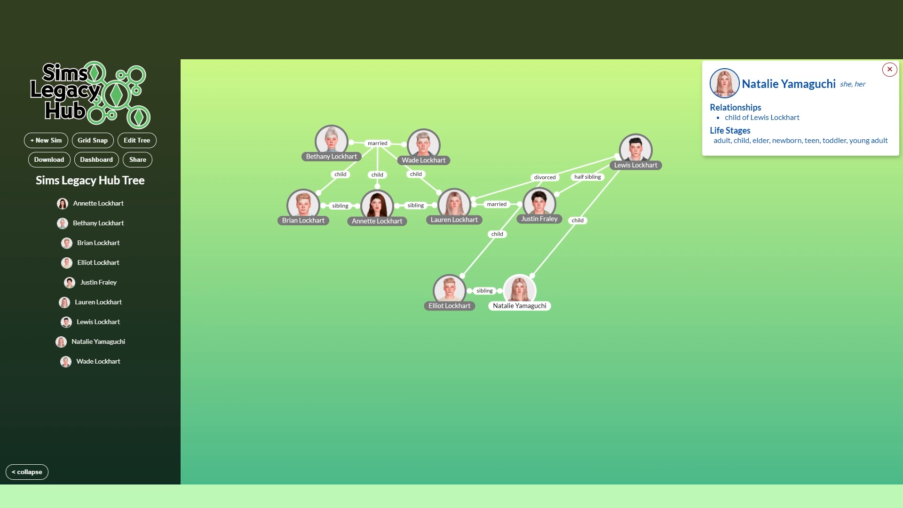
Step: Remove the child relationship between the ex-husband and the blonde sister, and show her details
{"action": "left_click", "coordinate": [449, 290]}
{"action": "left_click", "coordinate": [519, 289]}
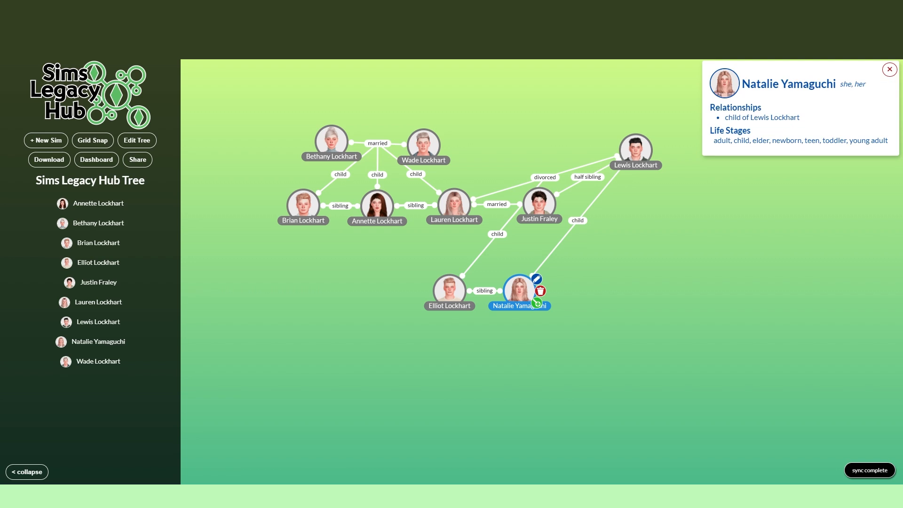
{"action": "mouse_move", "coordinate": [577, 221]}
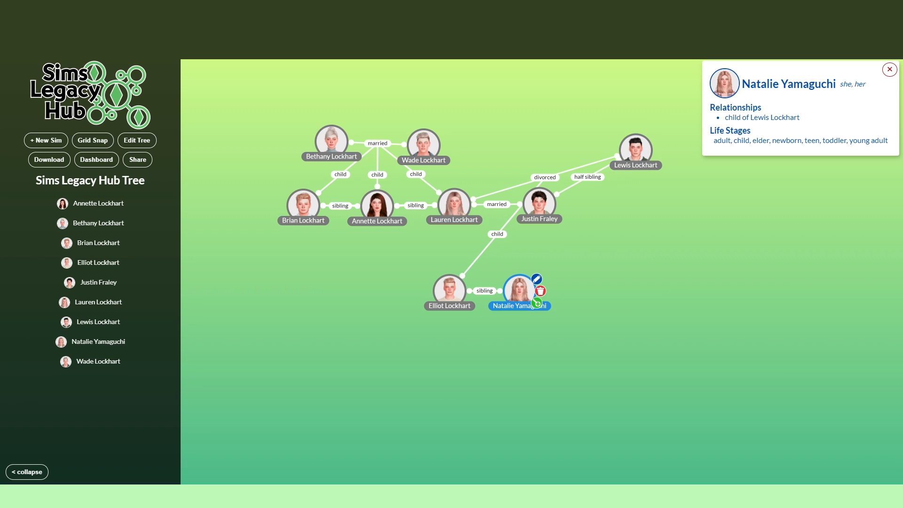
{"action": "left_click", "coordinate": [519, 290]}
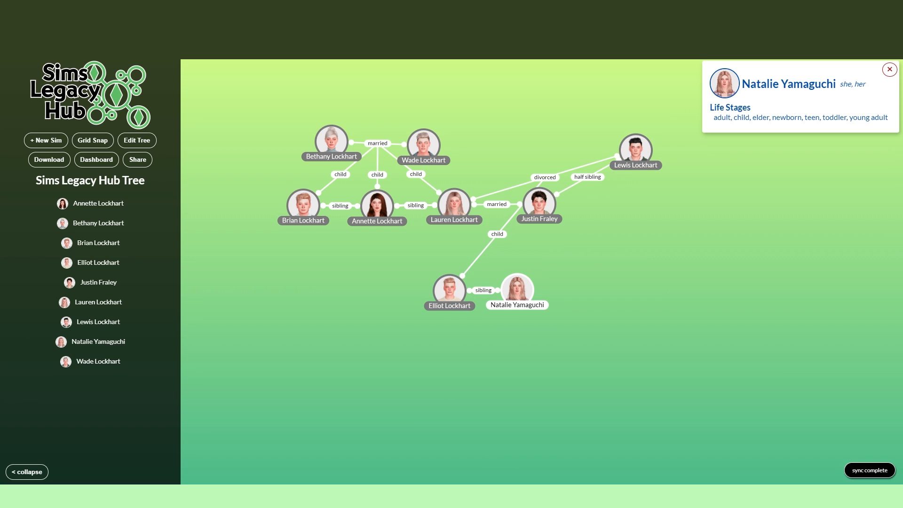
Step: Add a sibling relationship from the grandson's blonde sister to a new sim, and enter the new sim's full name
{"action": "left_click", "coordinate": [517, 289]}
{"action": "left_click", "coordinate": [534, 301]}
{"action": "left_click", "coordinate": [450, 260]}
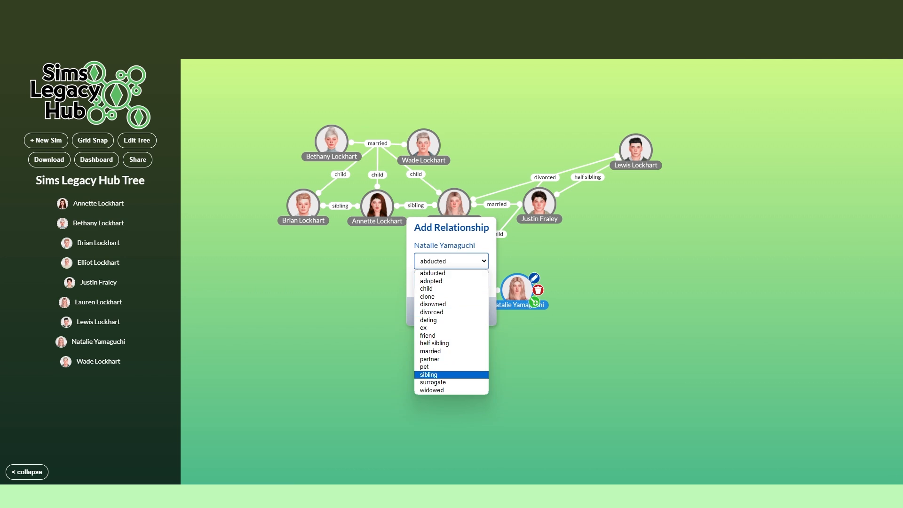
{"action": "left_click", "coordinate": [429, 375]}
{"action": "left_click", "coordinate": [476, 311]}
{"action": "left_click", "coordinate": [316, 158]}
{"action": "type", "text": "Olivia Scott"}
Step: Set the second sister's pronouns to she and her, and add the black-haired sim's cropped portrait
{"action": "left_click", "coordinate": [281, 188]}
{"action": "left_click", "coordinate": [262, 188]}
{"action": "left_click", "coordinate": [331, 228]}
{"action": "scroll", "coordinate": [493, 256], "scroll_direction": "down", "scroll_amount": 15}
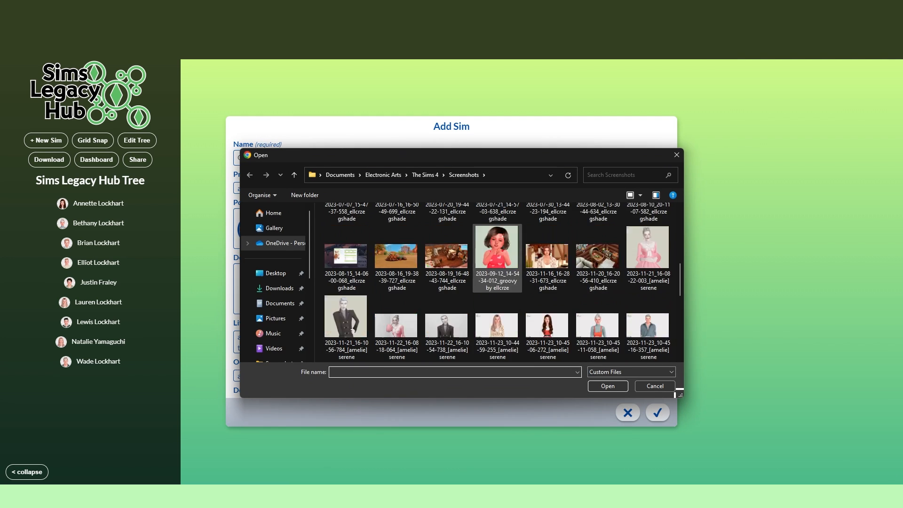
{"action": "double_click", "coordinate": [492, 310]}
{"action": "left_click", "coordinate": [657, 412]}
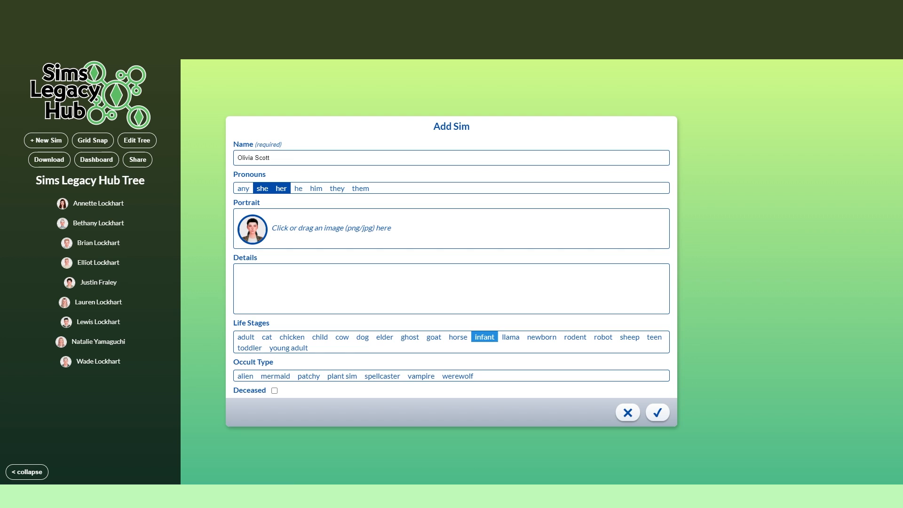
Step: Assign the second sister the infant, toddler, child, teen, young adult, adult and elder life stages, and save the sim
{"action": "left_click", "coordinate": [288, 347]}
{"action": "left_click", "coordinate": [384, 337]}
{"action": "left_click", "coordinate": [657, 412]}
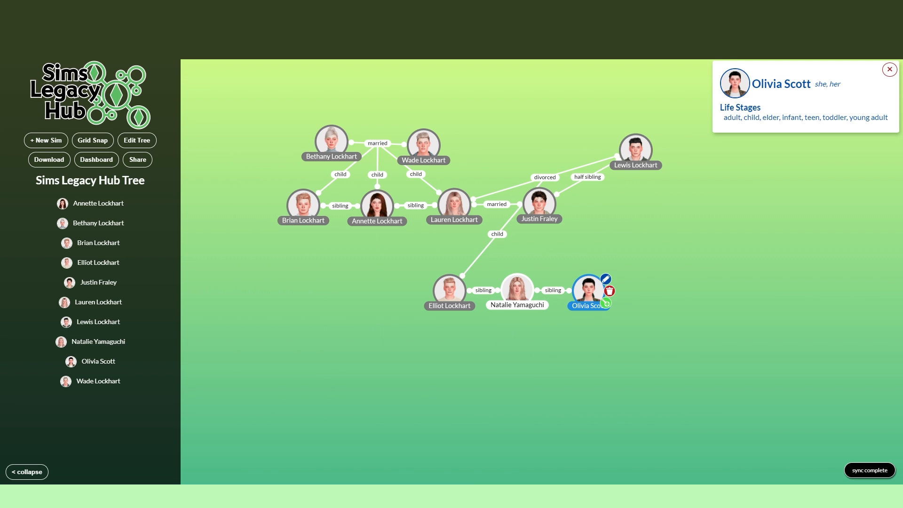
Step: Add a child relationship from the blonde mother to a new sim, and enter the new daughter's full name
{"action": "left_click", "coordinate": [471, 217]}
{"action": "left_click", "coordinate": [450, 260]}
{"action": "left_click", "coordinate": [429, 367]}
{"action": "left_click", "coordinate": [476, 312]}
{"action": "left_click", "coordinate": [316, 158]}
{"action": "type", "text": "Flora Lockhart"}
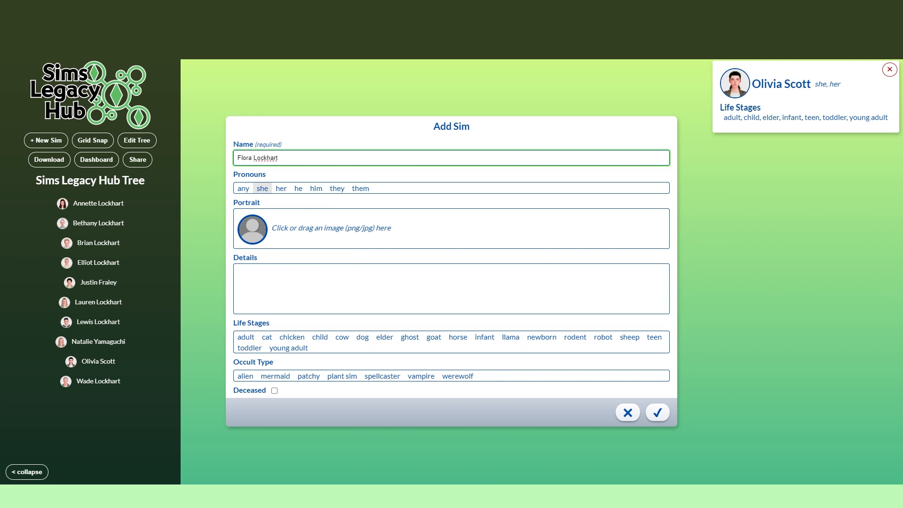
Step: Set the new daughter's pronouns to she and her, and add her portrait cropped around the head
{"action": "left_click", "coordinate": [331, 228]}
{"action": "scroll", "coordinate": [492, 264], "scroll_direction": "down", "scroll_amount": 15}
{"action": "double_click", "coordinate": [490, 282]}
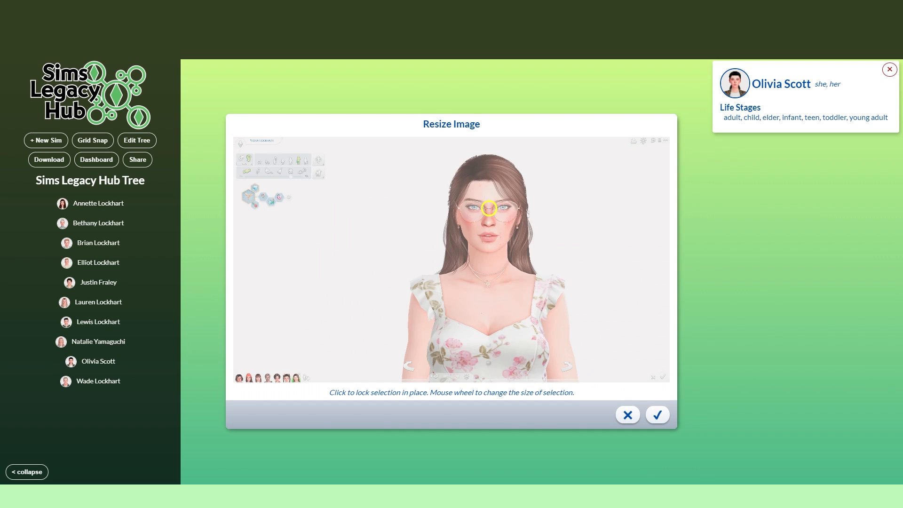
{"action": "scroll", "coordinate": [487, 225], "scroll_direction": "up", "scroll_amount": 10}
{"action": "left_click", "coordinate": [487, 225]}
{"action": "left_click", "coordinate": [657, 414]}
Step: Assign the new daughter the newborn, toddler, child, teen, young adult and adult life stages, and save the sim
{"action": "left_click", "coordinate": [246, 337]}
{"action": "left_click", "coordinate": [250, 347]}
{"action": "left_click", "coordinate": [288, 347]}
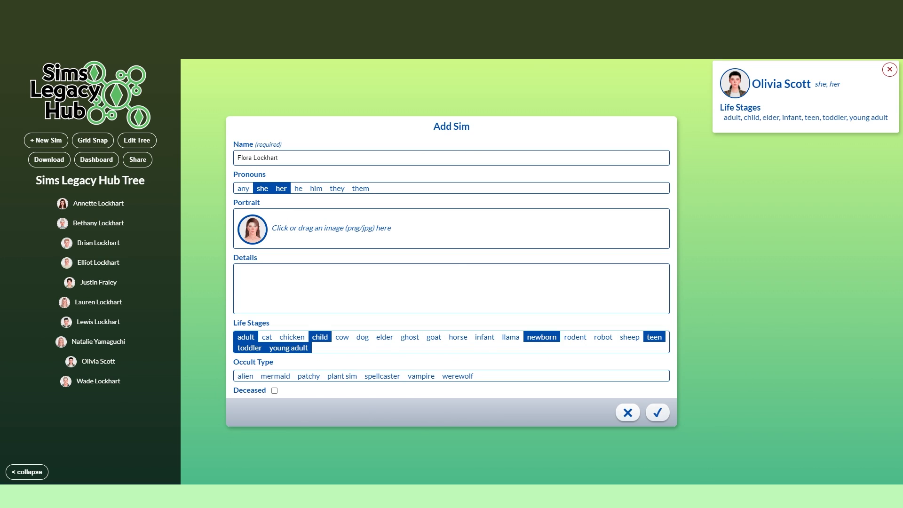
{"action": "left_click", "coordinate": [657, 413]}
Step: Place the new daughter at the end of the sibling row, and add a child relationship from the second husband to her
{"action": "left_click_drag", "start_coordinate": [516, 326], "coordinate": [650, 290]}
{"action": "left_click", "coordinate": [483, 215]}
{"action": "left_click", "coordinate": [451, 281]}
{"action": "left_click", "coordinate": [451, 261]}
{"action": "left_click", "coordinate": [429, 367]}
{"action": "left_click", "coordinate": [451, 281]}
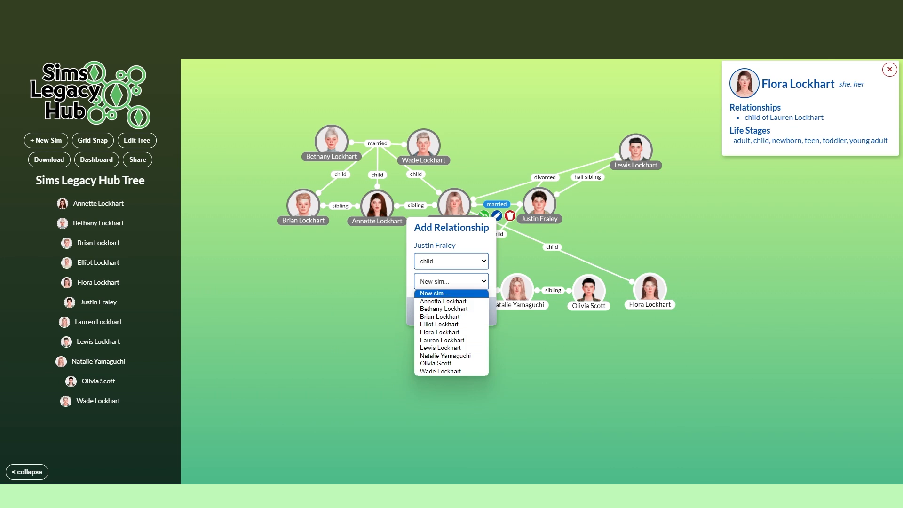
{"action": "left_click", "coordinate": [439, 332]}
{"action": "left_click", "coordinate": [478, 311]}
Step: Add a half sibling relationship from the black-haired sister to the brown-haired daughter
{"action": "left_click", "coordinate": [605, 303]}
{"action": "left_click", "coordinate": [451, 261]}
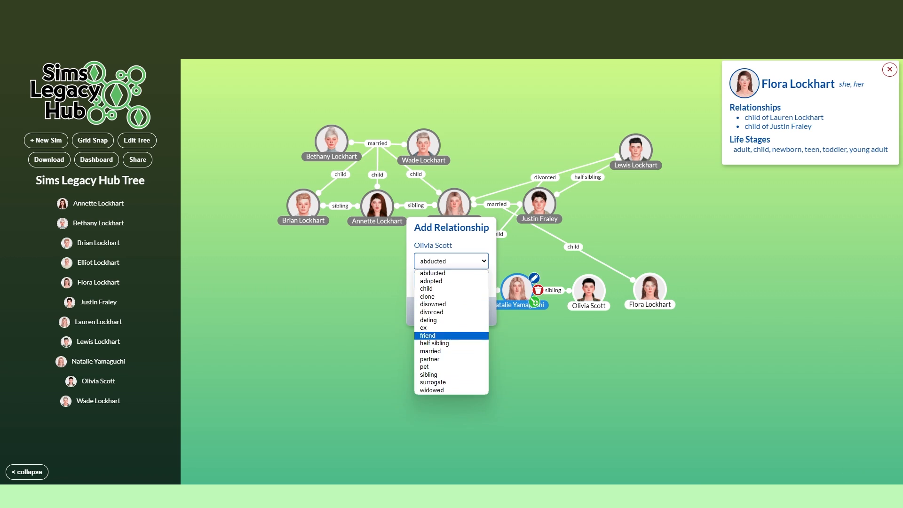
{"action": "left_click", "coordinate": [434, 343]}
{"action": "left_click", "coordinate": [451, 281]}
{"action": "left_click", "coordinate": [437, 333]}
{"action": "left_click", "coordinate": [476, 311]}
Step: Move the brown-haired daughter farther from the black-haired sister, and add a sibling relationship to a new sim with his full name entered
{"action": "left_click_drag", "start_coordinate": [649, 289], "coordinate": [686, 293]}
{"action": "left_click", "coordinate": [703, 306]}
{"action": "left_click", "coordinate": [451, 261]}
{"action": "left_click", "coordinate": [428, 375]}
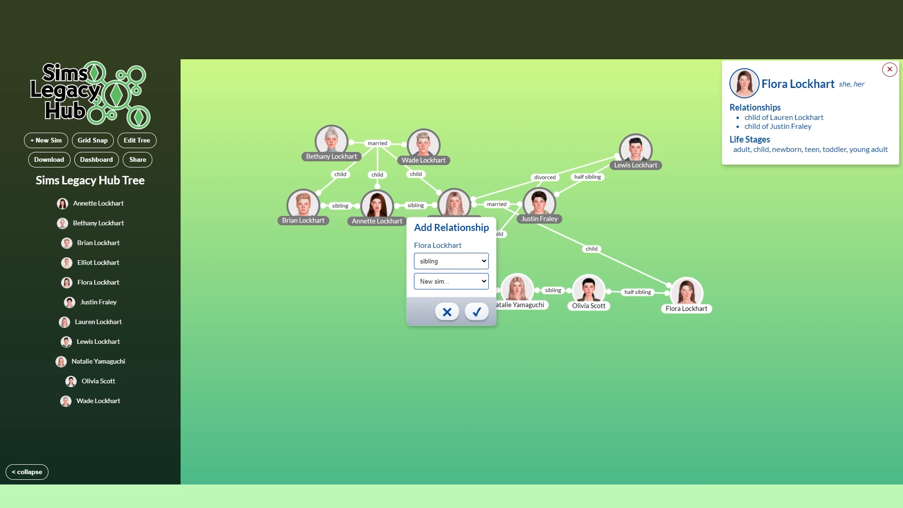
{"action": "left_click", "coordinate": [476, 311]}
{"action": "left_click", "coordinate": [451, 157]}
{"action": "type", "text": "Noah Fraley"}
Step: Set the new brother's pronouns to he and him, and add the glasses-wearing sim's cropped portrait
{"action": "left_click", "coordinate": [300, 189]}
{"action": "left_click", "coordinate": [317, 188]}
{"action": "left_click", "coordinate": [333, 229]}
{"action": "scroll", "coordinate": [493, 282], "scroll_direction": "down", "scroll_amount": 20}
{"action": "double_click", "coordinate": [347, 323]}
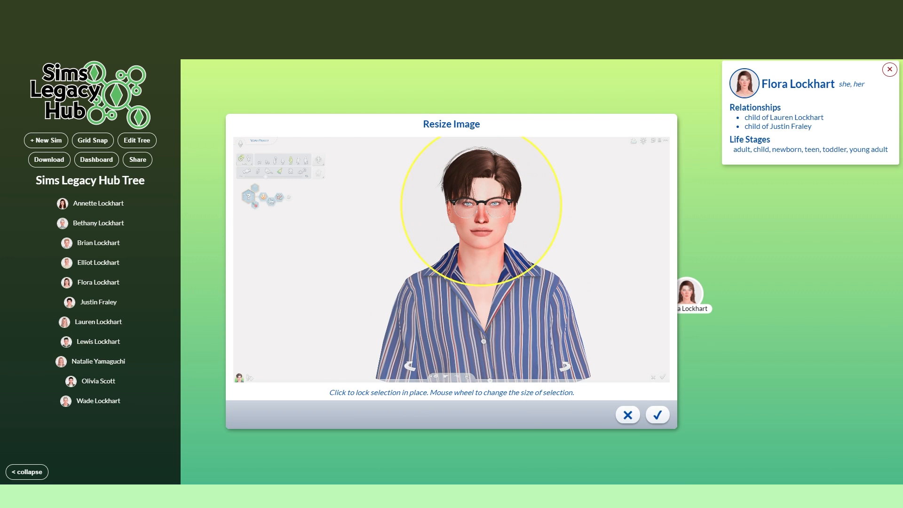
{"action": "left_click", "coordinate": [483, 226]}
{"action": "left_click", "coordinate": [657, 415]}
Step: Assign the brother with glasses the newborn, toddler, child, teen, young adult and adult life stages, mark him as deceased, and save the sim
{"action": "left_click", "coordinate": [274, 390]}
{"action": "left_click", "coordinate": [658, 412]}
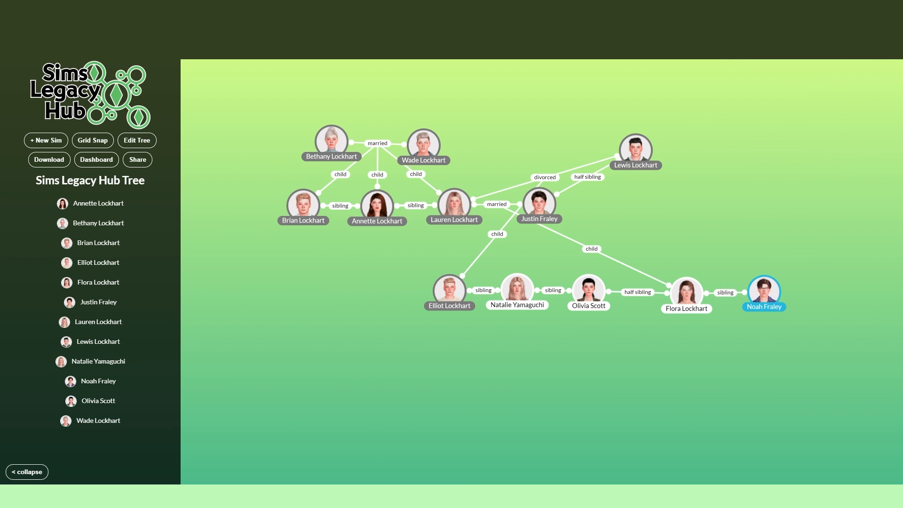
Step: Add a sibling relationship from the brother with glasses to a new sim, and enter the new brother's full name
{"action": "left_click", "coordinate": [778, 305]}
{"action": "left_click", "coordinate": [450, 260]}
{"action": "left_click", "coordinate": [429, 374]}
{"action": "left_click", "coordinate": [476, 311]}
{"action": "left_click", "coordinate": [452, 158]}
{"action": "type", "text": "Nathan Fraley"}
Step: Set the second brother's pronouns to he and him, and add his portrait cropped around the head
{"action": "left_click", "coordinate": [298, 189]}
{"action": "left_click", "coordinate": [316, 189]}
{"action": "left_click", "coordinate": [333, 229]}
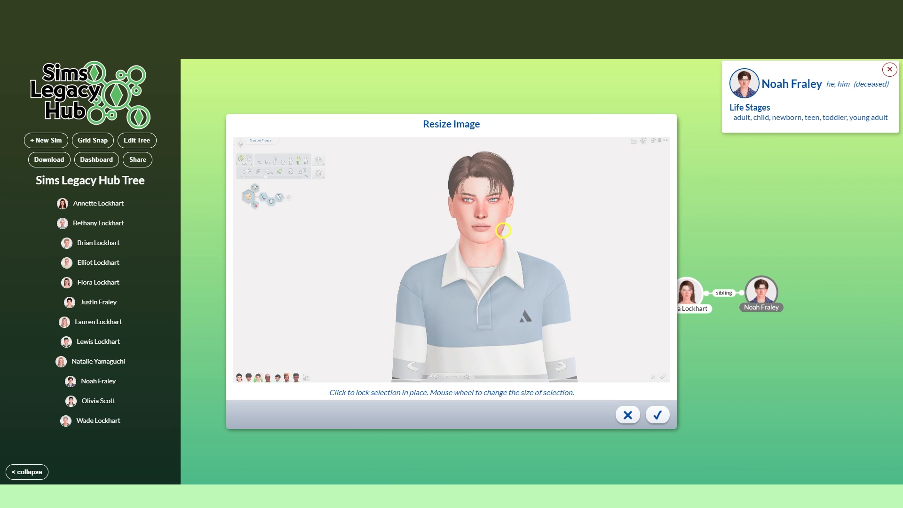
{"action": "left_click", "coordinate": [477, 206]}
{"action": "left_click", "coordinate": [657, 415]}
Step: Assign the second brother the newborn, toddler, child, teen, young adult, adult and elder life stages, and save the sim
{"action": "left_click", "coordinate": [246, 338]}
{"action": "left_click", "coordinate": [288, 347]}
{"action": "left_click", "coordinate": [657, 413]}
Step: Place the second brother at the end of the sibling row, and move the ex-husband level with the second husband
{"action": "left_click_drag", "start_coordinate": [611, 376], "coordinate": [564, 386]}
{"action": "left_click", "coordinate": [467, 344]}
{"action": "left_click_drag", "start_coordinate": [468, 345], "coordinate": [786, 304]}
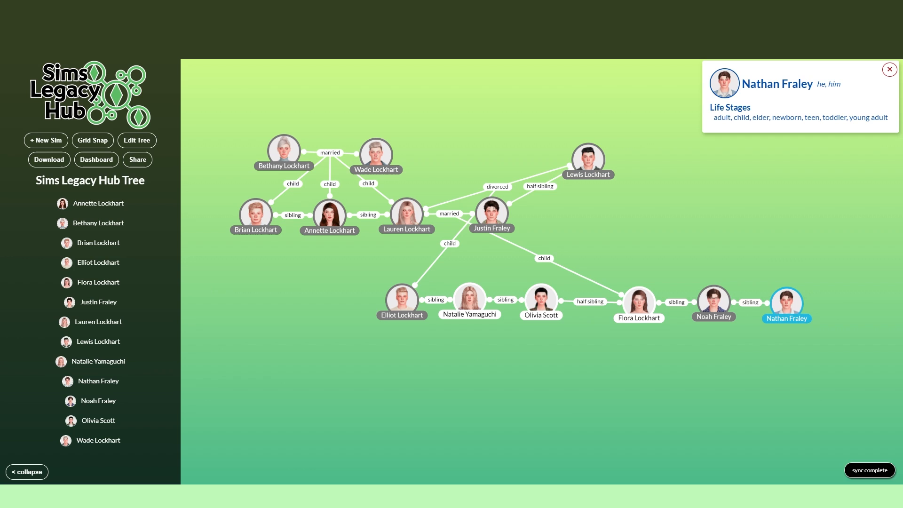
{"action": "left_click_drag", "start_coordinate": [588, 159], "coordinate": [682, 207]}
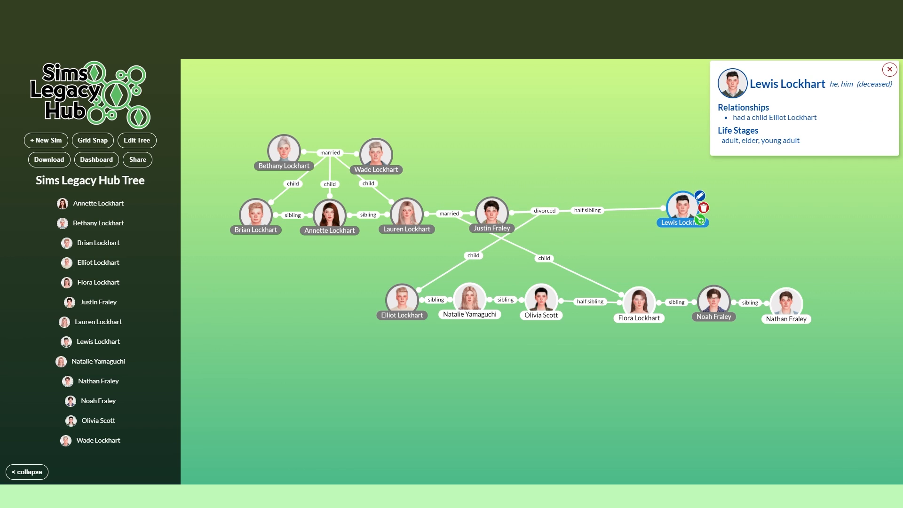
Step: Add a child relationship from the brown-haired daughter to a new sim, and enter the new sim's full name
{"action": "left_click", "coordinate": [657, 315]}
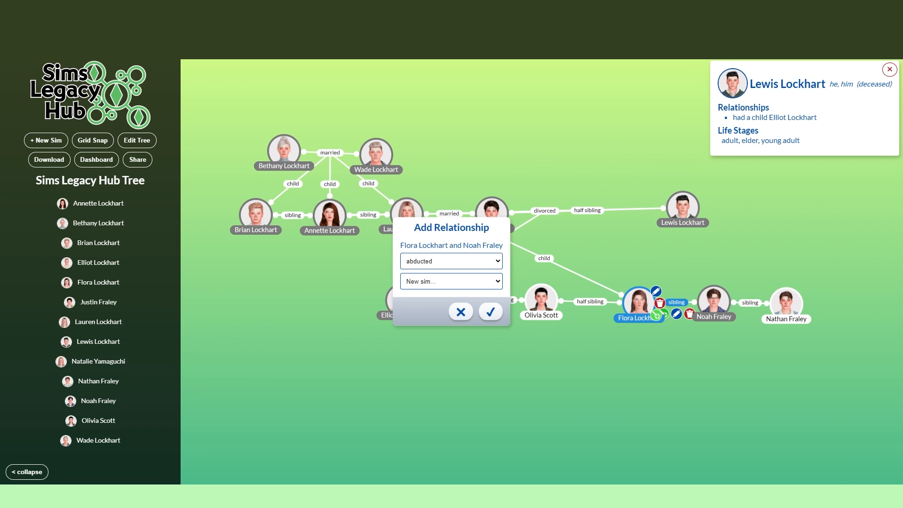
{"action": "left_click", "coordinate": [459, 311]}
{"action": "left_click", "coordinate": [639, 302]}
{"action": "left_click", "coordinate": [656, 315]}
{"action": "left_click", "coordinate": [451, 261]}
{"action": "left_click", "coordinate": [434, 282]}
{"action": "left_click", "coordinate": [475, 310]}
{"action": "type", "text": "Aspen De La Rosa"}
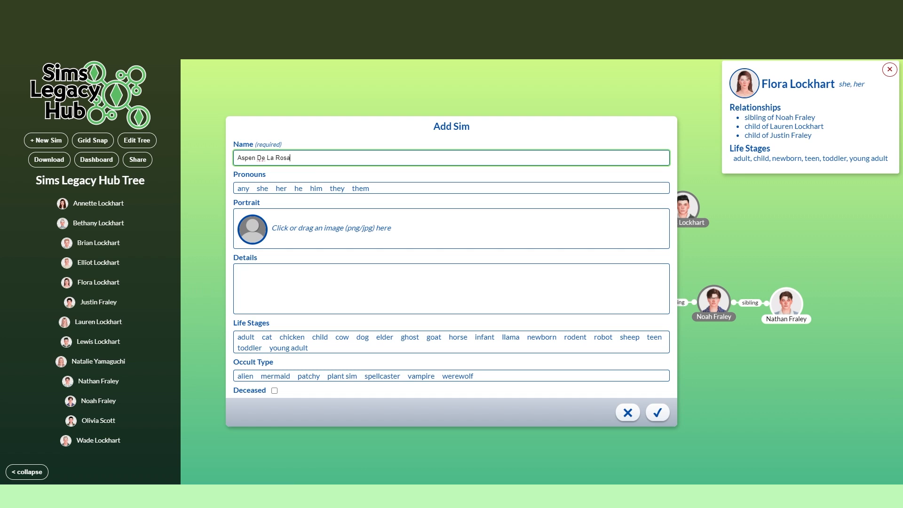
Step: Add the cropped red-beanie portrait to the new child, and set her pronouns to she and her
{"action": "left_click", "coordinate": [331, 228]}
{"action": "scroll", "coordinate": [598, 306], "scroll_direction": "down", "scroll_amount": 10}
{"action": "double_click", "coordinate": [498, 336]}
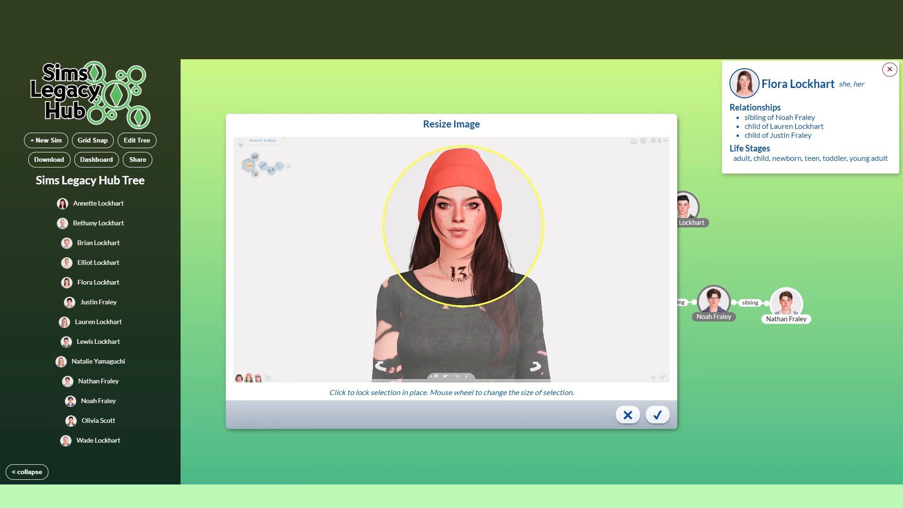
{"action": "left_click", "coordinate": [462, 219]}
{"action": "left_click", "coordinate": [657, 414]}
Step: Assign the red-beanie sim the newborn, toddler, child, teen and young adult life stages, and save and place her directly below her mother
{"action": "left_click", "coordinate": [542, 337]}
{"action": "left_click", "coordinate": [654, 337]}
{"action": "left_click", "coordinate": [657, 412]}
{"action": "left_click_drag", "start_coordinate": [516, 329], "coordinate": [641, 398]}
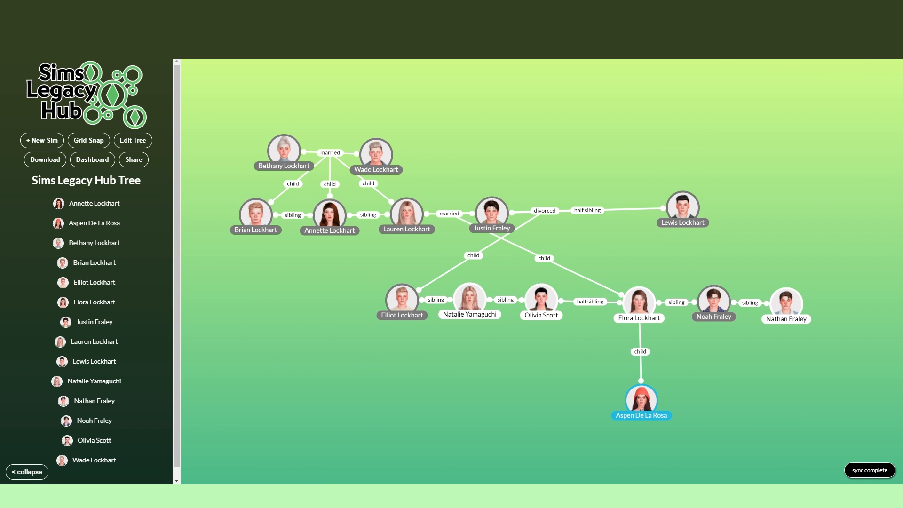
Step: Add a child relationship from the red-beanie sim to a new sim, and enter the new child's full name
{"action": "left_click", "coordinate": [641, 398]}
{"action": "left_click", "coordinate": [451, 261]}
{"action": "left_click", "coordinate": [477, 310]}
{"action": "type", "text": "Rosalie"}
Step: Set the new child's pronouns to she and her, and add her cropped portrait
{"action": "left_click", "coordinate": [262, 188]}
{"action": "left_click", "coordinate": [281, 188]}
{"action": "left_click", "coordinate": [331, 228]}
{"action": "scroll", "coordinate": [547, 263], "scroll_direction": "down", "scroll_amount": 10}
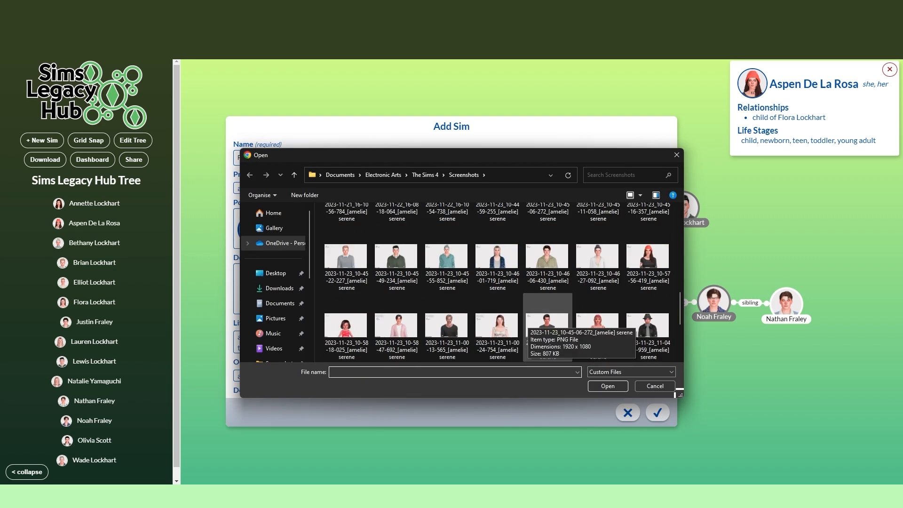
{"action": "double_click", "coordinate": [545, 322]}
{"action": "left_click", "coordinate": [450, 282]}
{"action": "left_click", "coordinate": [657, 415]}
Step: Assign the child the newborn, infant and toddler life stages, and save and place her directly below her red-beanie mother
{"action": "left_click", "coordinate": [657, 412]}
{"action": "left_click_drag", "start_coordinate": [516, 331], "coordinate": [642, 460]}
{"action": "left_click_drag", "start_coordinate": [696, 442], "coordinate": [676, 394]}
{"action": "left_click_drag", "start_coordinate": [623, 414], "coordinate": [624, 433]}
Step: Add an ex relationship from the red-beanie sim to a new sim, and enter the new sim's full name
{"action": "left_click", "coordinate": [640, 350]}
{"action": "left_click", "coordinate": [451, 261]}
{"action": "left_click", "coordinate": [450, 352]}
{"action": "left_click", "coordinate": [477, 311]}
{"action": "left_click", "coordinate": [289, 157]}
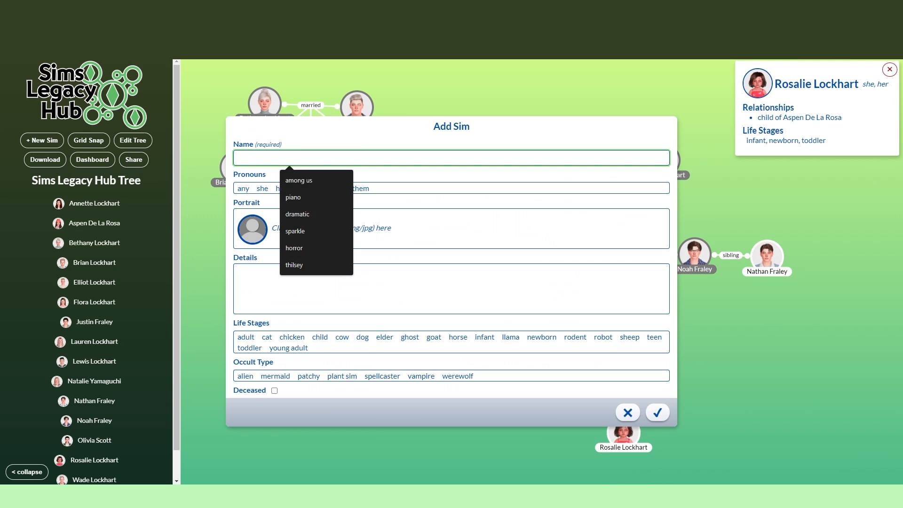
{"action": "type", "text": "Edward Astor"}
Step: Add a cropped portrait of the dark-haired man in the sleeveless shirt for the new ex
{"action": "left_click", "coordinate": [331, 228]}
{"action": "scroll", "coordinate": [497, 324], "scroll_direction": "down", "scroll_amount": 5}
{"action": "double_click", "coordinate": [496, 323]}
{"action": "scroll", "coordinate": [451, 217], "scroll_direction": "up", "scroll_amount": 5}
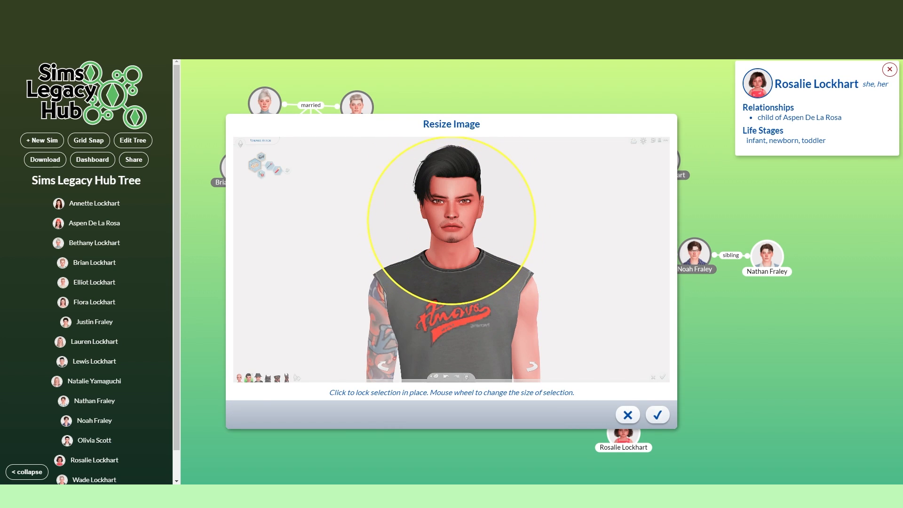
{"action": "left_click", "coordinate": [452, 217]}
{"action": "left_click", "coordinate": [657, 414]}
Step: Assign the ex the young adult life stage, and save and place him beside the red-beanie sim
{"action": "left_click", "coordinate": [288, 347]}
{"action": "left_click", "coordinate": [657, 412]}
{"action": "left_click_drag", "start_coordinate": [516, 331], "coordinate": [697, 352]}
Step: Add a disowned relationship from the red-beanie sim's ex to her young daughter
{"action": "left_click", "coordinate": [714, 350]}
{"action": "left_click", "coordinate": [451, 281]}
{"action": "left_click", "coordinate": [443, 402]}
{"action": "left_click", "coordinate": [451, 261]}
{"action": "left_click", "coordinate": [432, 297]}
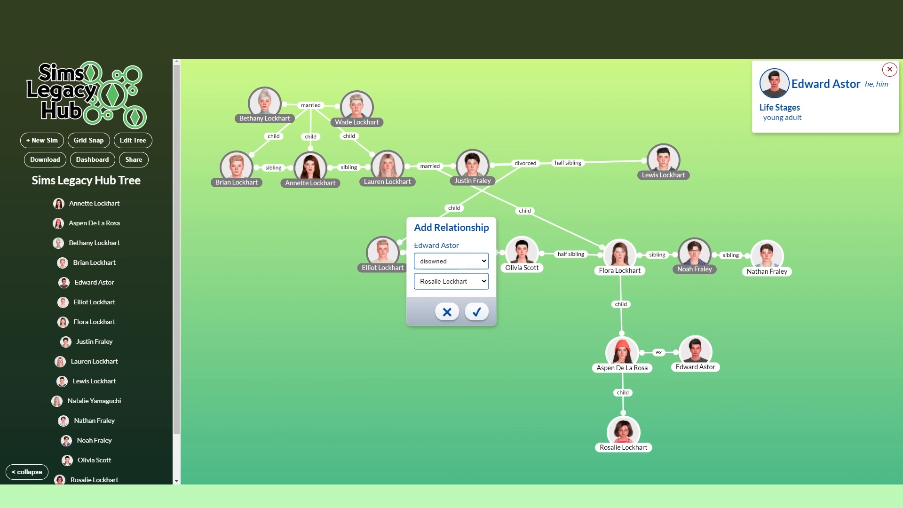
{"action": "left_click", "coordinate": [477, 311]}
Step: Add a child relationship from the red-beanie sim's mother to a new sim, and enter the new son's full name
{"action": "left_click", "coordinate": [636, 268]}
{"action": "left_click", "coordinate": [451, 261]}
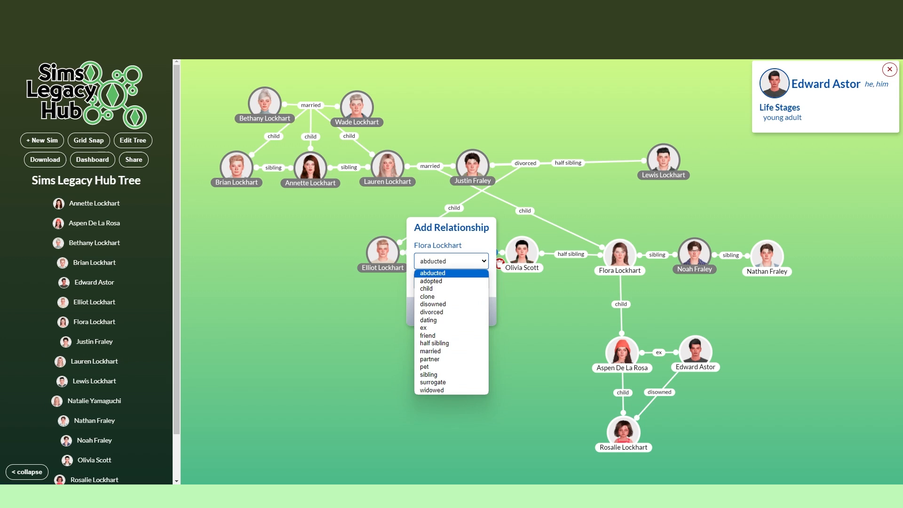
{"action": "left_click", "coordinate": [429, 288]}
{"action": "left_click", "coordinate": [477, 311]}
{"action": "left_click", "coordinate": [289, 158]}
{"action": "type", "text": "Ezra Lockhart"}
Step: Set the new son's pronouns to he and him, and add his cropped portrait in the pink cardigan
{"action": "left_click", "coordinate": [298, 188]}
{"action": "left_click", "coordinate": [315, 188]}
{"action": "left_click", "coordinate": [331, 228]}
{"action": "double_click", "coordinate": [448, 258]}
{"action": "scroll", "coordinate": [482, 202], "scroll_direction": "up", "scroll_amount": 5}
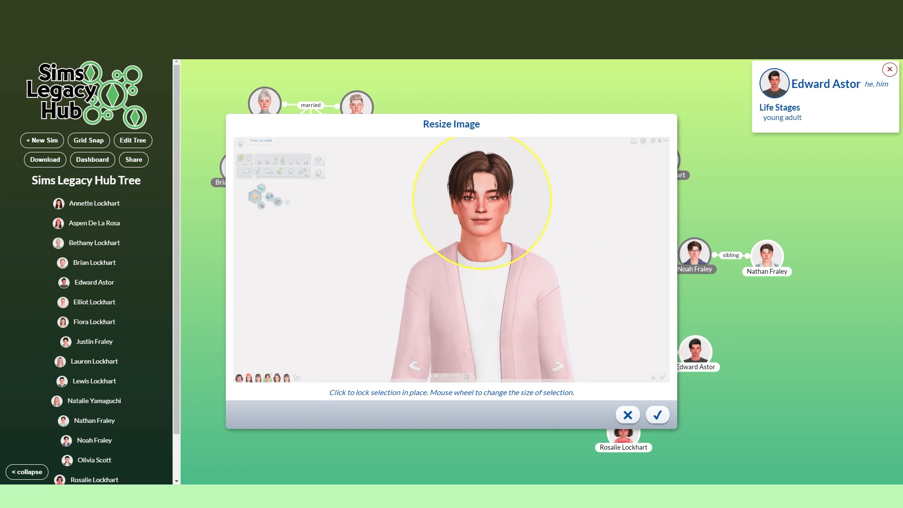
{"action": "left_click", "coordinate": [482, 202]}
{"action": "left_click", "coordinate": [657, 414]}
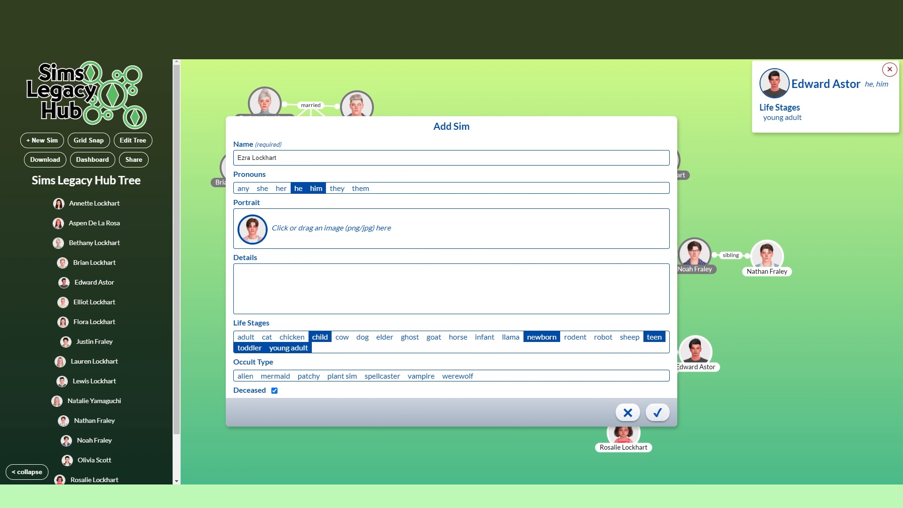
Step: Save the new son as deceased, and place him beside the red-beanie sim with a sibling relationship to her
{"action": "left_click", "coordinate": [657, 412]}
{"action": "left_click", "coordinate": [558, 365]}
{"action": "left_click", "coordinate": [450, 261]}
{"action": "left_click", "coordinate": [433, 373]}
{"action": "left_click", "coordinate": [451, 282]}
{"action": "left_click", "coordinate": [447, 309]}
{"action": "left_click", "coordinate": [477, 311]}
{"action": "left_click_drag", "start_coordinate": [543, 353], "coordinate": [540, 355]}
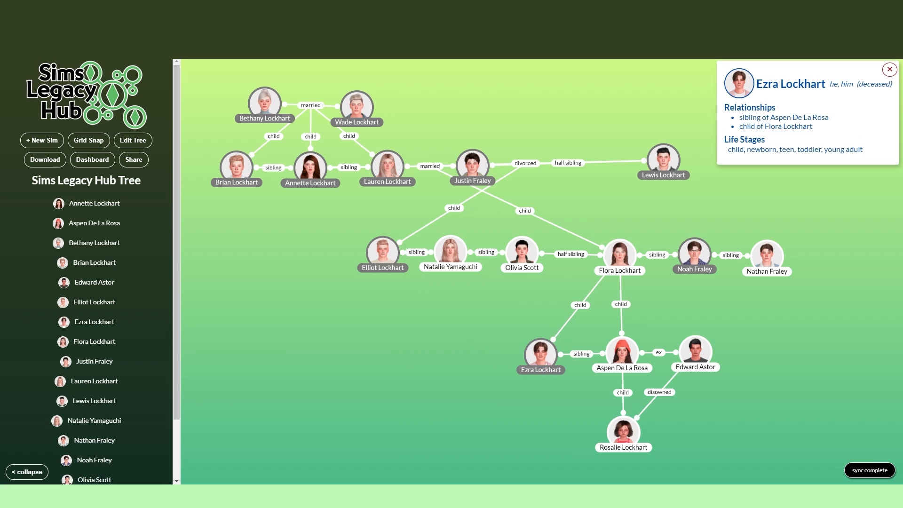
Step: Add a sibling relationship from the red-beanie sim's ex to a new sim, and enter the new sister's full name
{"action": "left_click", "coordinate": [713, 364]}
{"action": "left_click", "coordinate": [451, 261]}
{"action": "left_click", "coordinate": [432, 373]}
{"action": "left_click", "coordinate": [477, 311]}
{"action": "left_click", "coordinate": [289, 158]}
{"action": "type", "text": "Electra Astor"}
Step: Set the new sister's pronouns to she and her, and add her cropped portrait
{"action": "left_click", "coordinate": [262, 188]}
{"action": "left_click", "coordinate": [281, 188]}
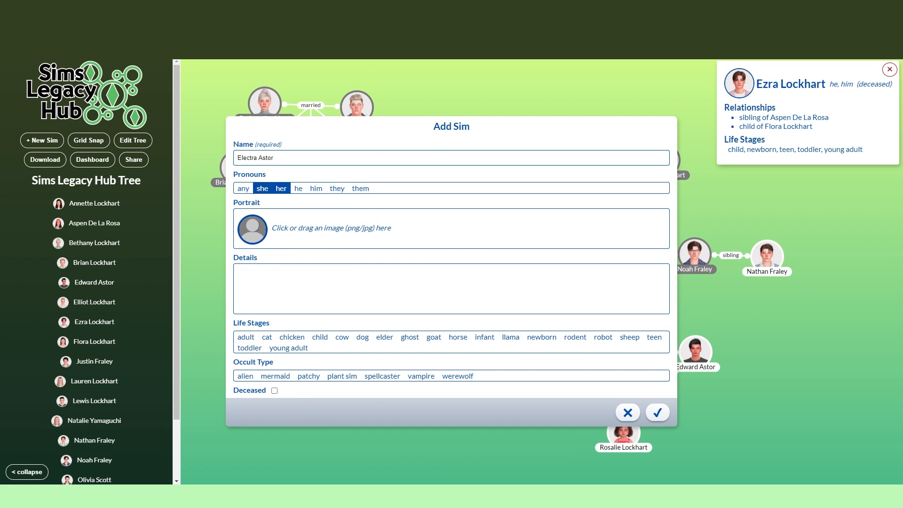
{"action": "left_click", "coordinate": [331, 228]}
{"action": "scroll", "coordinate": [546, 291], "scroll_direction": "down", "scroll_amount": 3}
{"action": "double_click", "coordinate": [546, 292]}
{"action": "scroll", "coordinate": [455, 205], "scroll_direction": "up", "scroll_amount": 5}
{"action": "left_click", "coordinate": [457, 209]}
{"action": "left_click", "coordinate": [657, 413]}
Step: Assign the pink-haired sister the young adult life stage, and save and place her beside her brother
{"action": "left_click", "coordinate": [288, 348]}
{"action": "left_click", "coordinate": [657, 412]}
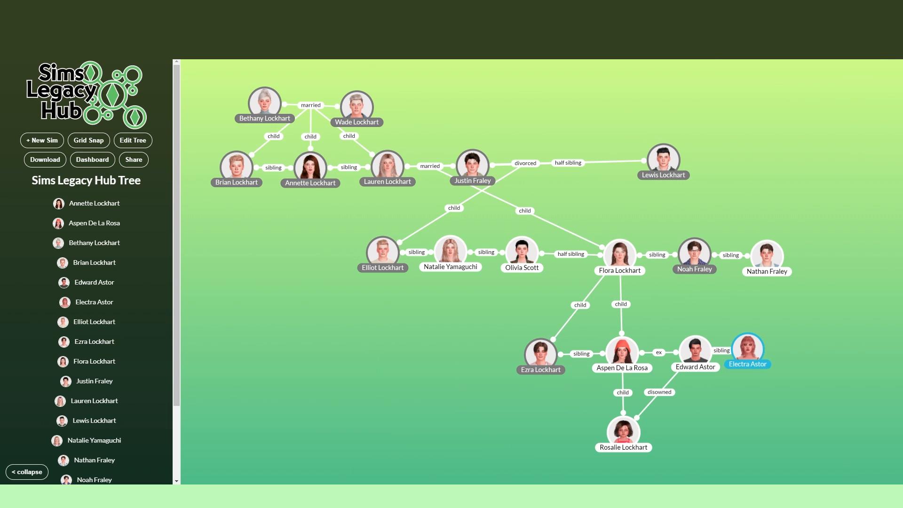
{"action": "left_click_drag", "start_coordinate": [747, 350], "coordinate": [772, 352]}
Step: Create a new sim with his full name and a cropped portrait of the man in the black hat
{"action": "left_click", "coordinate": [42, 140]}
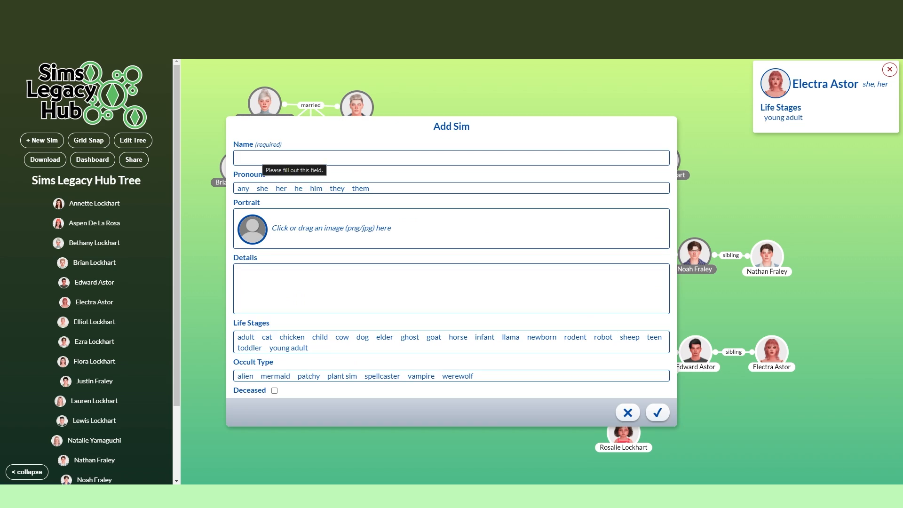
{"action": "left_click", "coordinate": [268, 157]}
{"action": "type", "text": "August"}
{"action": "left_click", "coordinate": [331, 228]}
{"action": "scroll", "coordinate": [546, 292], "scroll_direction": "down", "scroll_amount": 10}
{"action": "left_click", "coordinate": [648, 237]}
{"action": "double_click", "coordinate": [648, 238]}
{"action": "scroll", "coordinate": [450, 216], "scroll_direction": "up", "scroll_amount": 4}
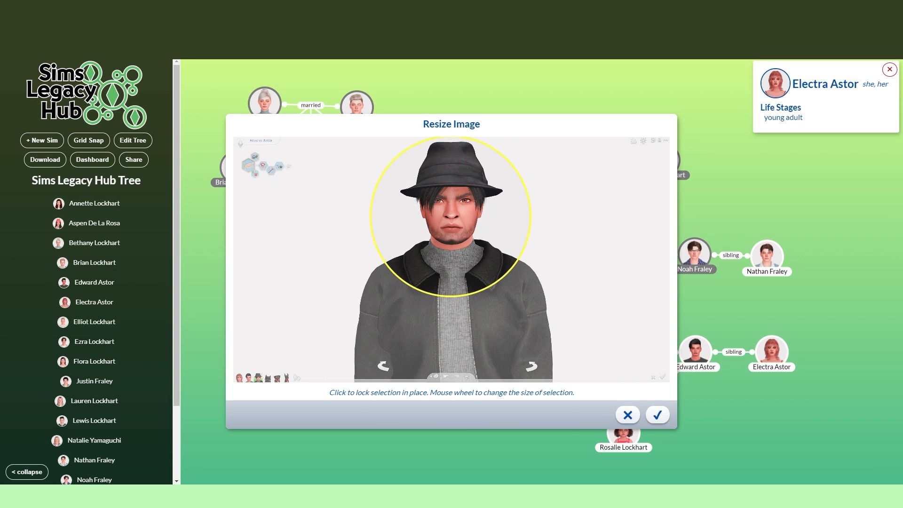
{"action": "left_click", "coordinate": [451, 215]}
{"action": "left_click", "coordinate": [657, 413]}
Step: Save and place the black-hat sim above the pink-haired sister, and set an adopted relationship from him to her
{"action": "left_click", "coordinate": [657, 412]}
{"action": "left_click_drag", "start_coordinate": [451, 270], "coordinate": [868, 254]}
{"action": "left_click", "coordinate": [854, 170]}
{"action": "left_click", "coordinate": [451, 261]}
{"action": "left_click", "coordinate": [428, 281]}
{"action": "left_click", "coordinate": [451, 281]}
{"action": "left_click", "coordinate": [438, 340]}
Step: Add an adopted relationship from the black-hat sim to the red-beanie sim's ex
{"action": "left_click", "coordinate": [451, 260]}
{"action": "left_click", "coordinate": [428, 281]}
{"action": "left_click", "coordinate": [451, 281]}
{"action": "left_click", "coordinate": [438, 333]}
{"action": "left_click", "coordinate": [477, 312]}
Step: Add a widowed relationship from the red-beanie sim's mother to a new sim, and enter the new sim's full name
{"action": "left_click", "coordinate": [637, 268]}
{"action": "left_click", "coordinate": [449, 312]}
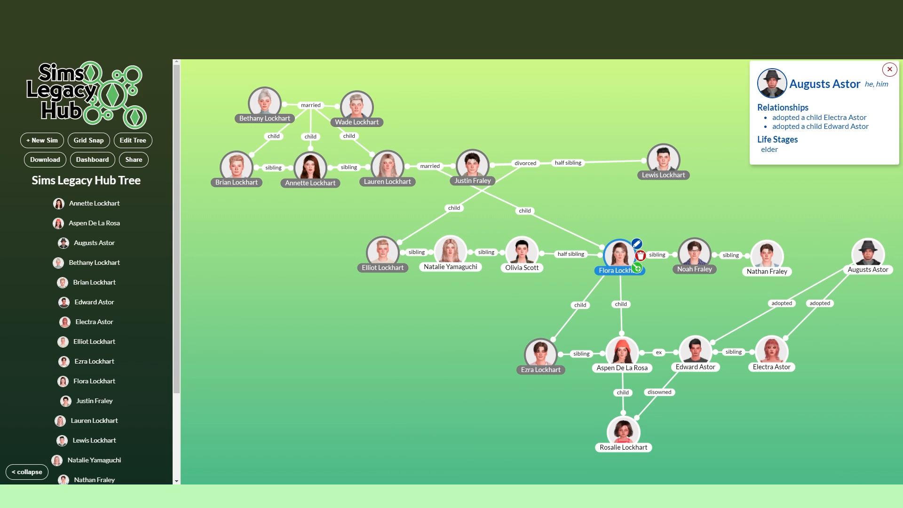
{"action": "left_click", "coordinate": [637, 268]}
{"action": "left_click", "coordinate": [451, 260]}
{"action": "left_click", "coordinate": [449, 312]}
{"action": "left_click", "coordinate": [42, 140]}
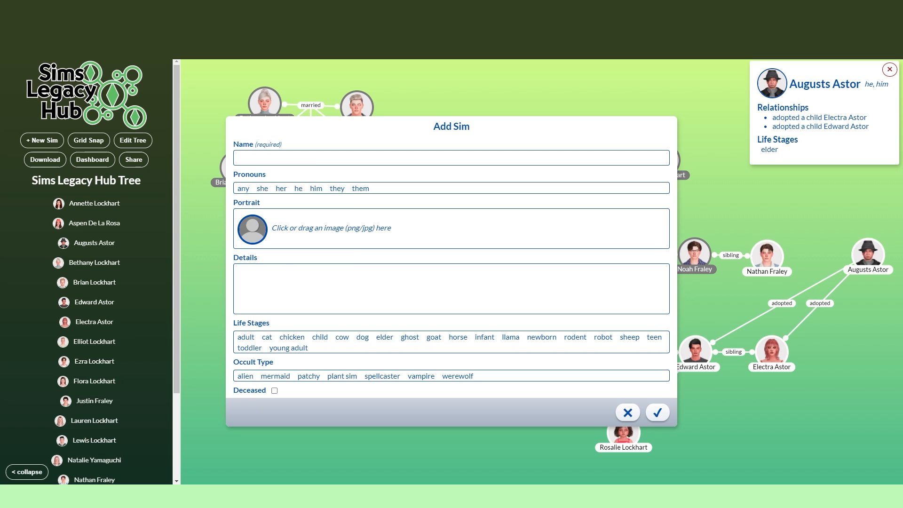
{"action": "left_click", "coordinate": [329, 158]}
{"action": "type", "text": "Thomas"}
Step: Set the late husband's pronouns to he and him, and add a cropped portrait of the blond man in grey
{"action": "left_click", "coordinate": [298, 188]}
{"action": "left_click", "coordinate": [316, 188]}
{"action": "left_click", "coordinate": [442, 235]}
{"action": "scroll", "coordinate": [447, 254], "scroll_direction": "up", "scroll_amount": 1}
{"action": "double_click", "coordinate": [598, 306]}
{"action": "scroll", "coordinate": [480, 211], "scroll_direction": "up", "scroll_amount": 10}
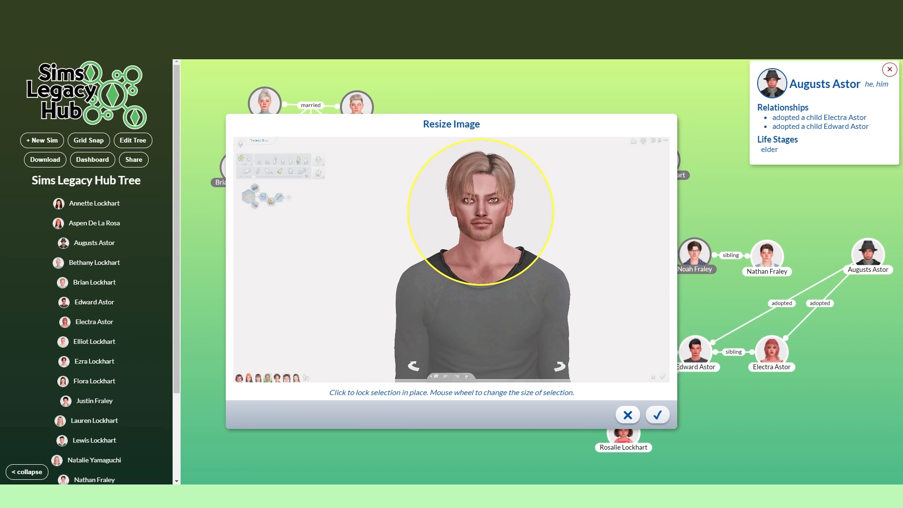
{"action": "left_click", "coordinate": [481, 211]}
{"action": "left_click", "coordinate": [657, 414]}
Step: Assign the late husband the adult, young adult and ghost life stages as deceased, and save and place him just below his widow
{"action": "left_click", "coordinate": [288, 348]}
{"action": "left_click", "coordinate": [410, 337]}
{"action": "left_click", "coordinate": [274, 390]}
{"action": "left_click", "coordinate": [657, 413]}
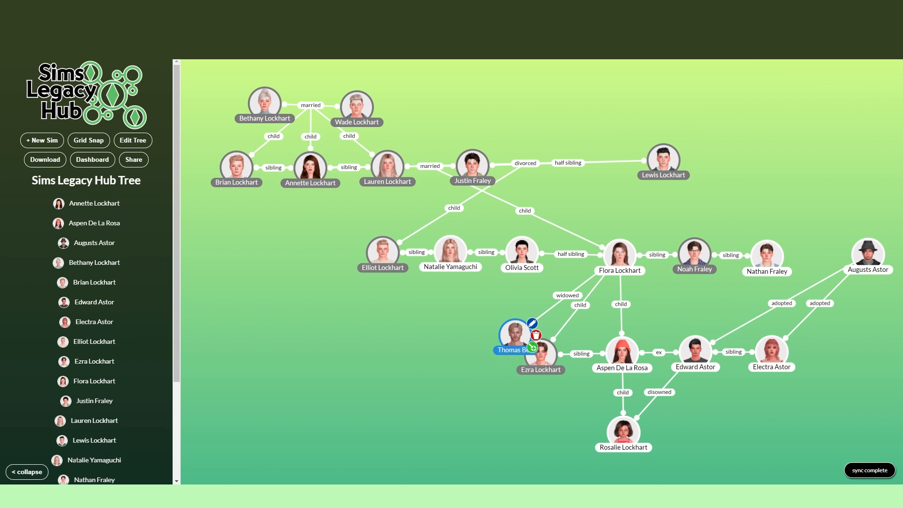
{"action": "left_click_drag", "start_coordinate": [515, 335], "coordinate": [677, 311]}
Step: Add a child relationship from the late husband to the red-beanie sim
{"action": "left_click", "coordinate": [692, 323]}
{"action": "left_click", "coordinate": [451, 261]}
{"action": "left_click", "coordinate": [426, 288]}
{"action": "left_click", "coordinate": [451, 281]}
{"action": "left_click", "coordinate": [437, 301]}
{"action": "left_click", "coordinate": [473, 311]}
{"action": "left_click_drag", "start_coordinate": [316, 111], "coordinate": [291, 101]}
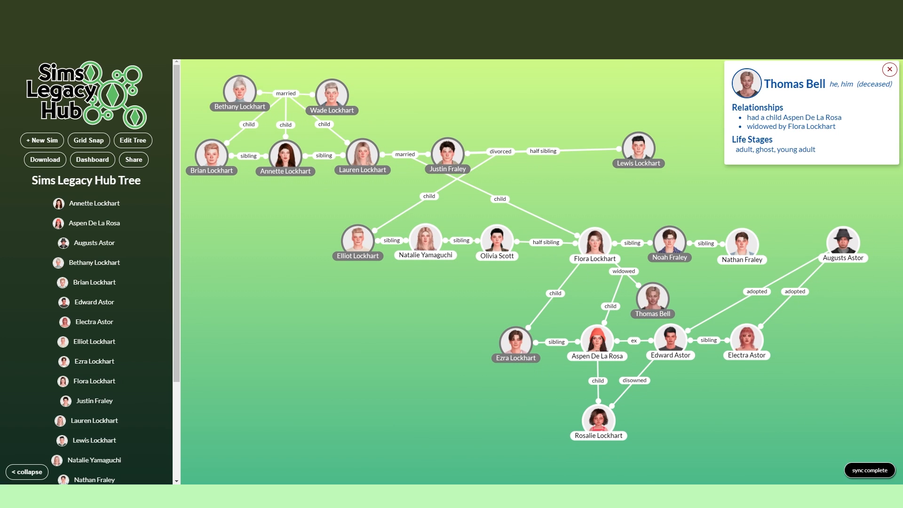
{"action": "left_click", "coordinate": [285, 156]}
{"action": "left_click", "coordinate": [325, 166]}
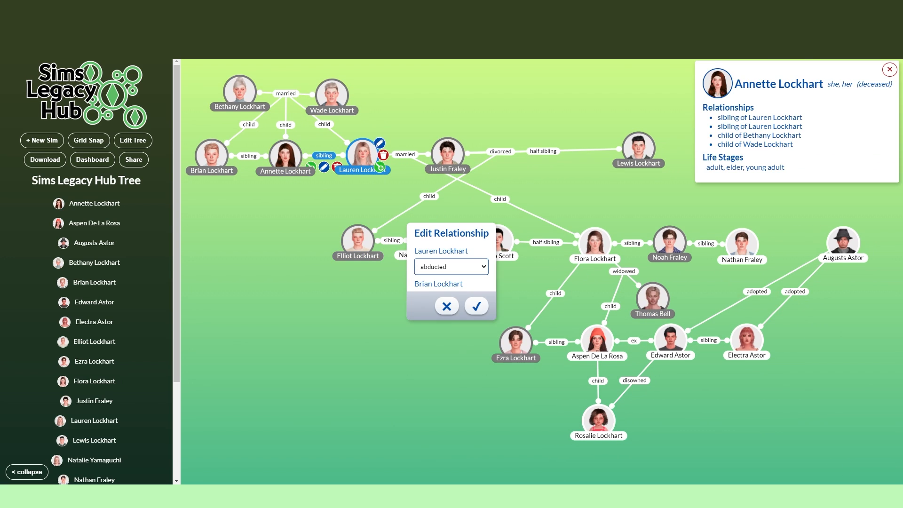
{"action": "left_click", "coordinate": [446, 306]}
Step: Move the dark-haired sister below her brother and blonde sister, and cancel editing the sibling relationship
{"action": "left_click_drag", "start_coordinate": [312, 118], "coordinate": [314, 173]}
{"action": "mouse_move", "coordinate": [364, 211]}
{"action": "left_mouse_down"}
{"action": "mouse_move", "coordinate": [284, 210]}
{"action": "mouse_move", "coordinate": [365, 197]}
{"action": "left_mouse_up"}
{"action": "left_click_drag", "start_coordinate": [314, 173], "coordinate": [314, 203]}
{"action": "left_click", "coordinate": [326, 245]}
{"action": "left_click_drag", "start_coordinate": [365, 227], "coordinate": [339, 222]}
{"action": "left_click_drag", "start_coordinate": [314, 203], "coordinate": [390, 169]}
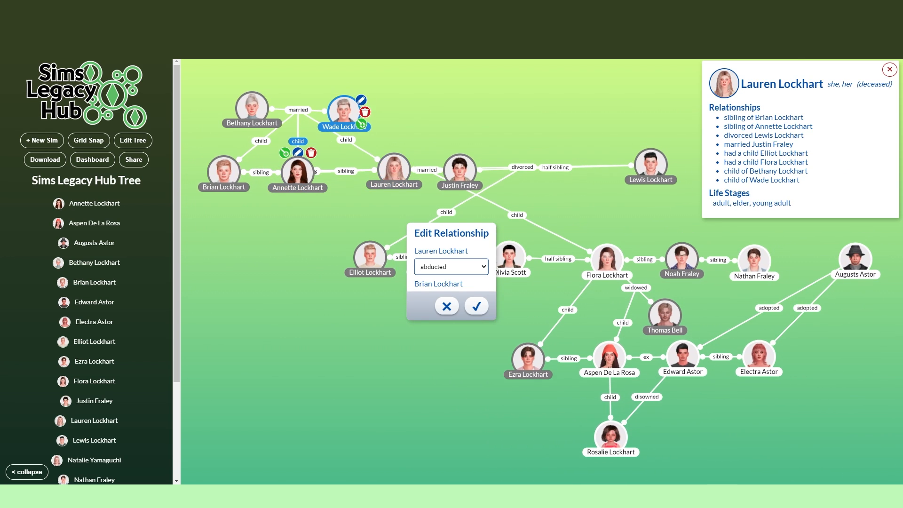
{"action": "left_click_drag", "start_coordinate": [314, 141], "coordinate": [305, 154]}
{"action": "left_click_drag", "start_coordinate": [382, 181], "coordinate": [469, 103]}
{"action": "left_click_drag", "start_coordinate": [288, 184], "coordinate": [262, 303]}
{"action": "left_click_drag", "start_coordinate": [469, 104], "coordinate": [366, 184]}
{"action": "left_click_drag", "start_coordinate": [262, 304], "coordinate": [288, 222]}
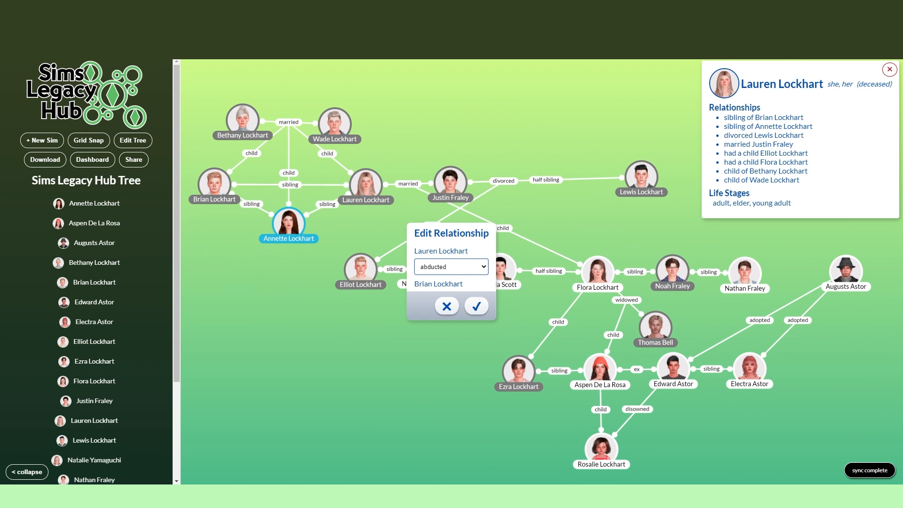
{"action": "left_click", "coordinate": [446, 306]}
Step: Add a child relationship from the dark-haired sister to a new sim, and enter the new son's full name
{"action": "left_click", "coordinate": [451, 260]}
{"action": "left_click", "coordinate": [41, 141]}
{"action": "left_click", "coordinate": [256, 158]}
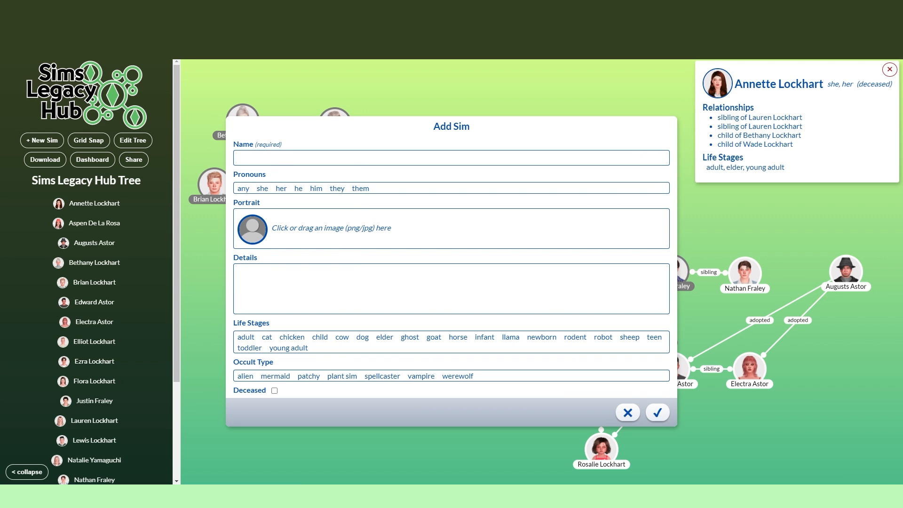
{"action": "type", "text": "Blaze Fraley"}
Step: Add a portrait for the new son from the crybabyWhims screenshots folder
{"action": "left_click", "coordinate": [330, 228]}
{"action": "scroll", "coordinate": [598, 312], "scroll_direction": "down", "scroll_amount": 10}
{"action": "scroll", "coordinate": [598, 305], "scroll_direction": "up", "scroll_amount": 10}
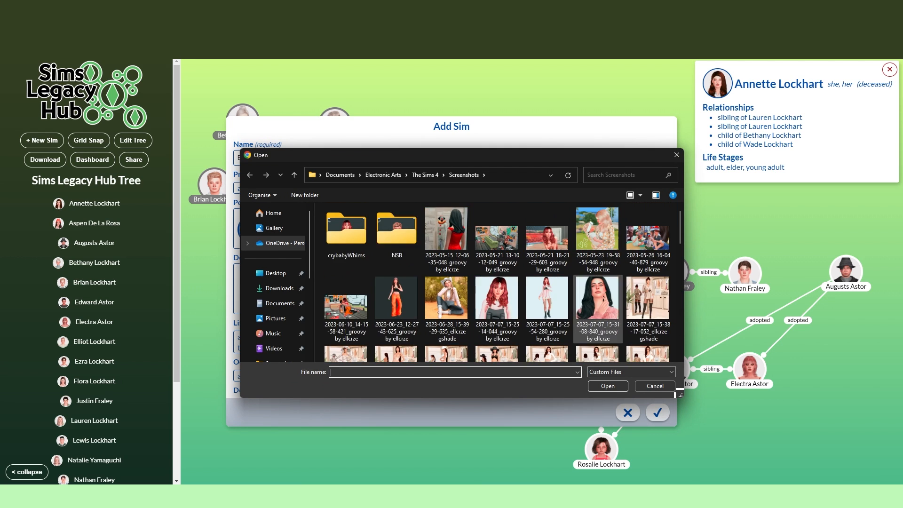
{"action": "double_click", "coordinate": [346, 228]}
{"action": "scroll", "coordinate": [499, 296], "scroll_direction": "down", "scroll_amount": 8}
{"action": "double_click", "coordinate": [597, 289]}
{"action": "left_click", "coordinate": [656, 411]}
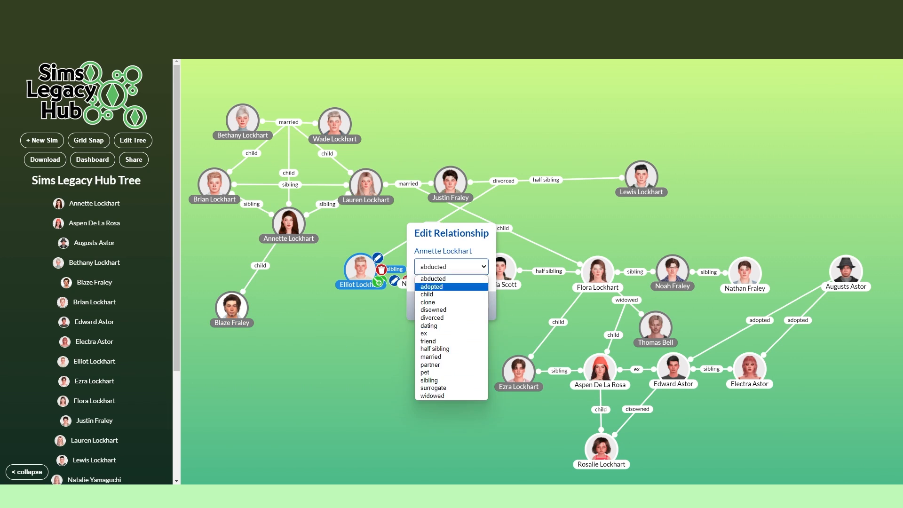
Step: Change the dark-haired sister's relationship with her new son to adopted, and add a divorced relationship to her blonde sister's husband
{"action": "left_click", "coordinate": [306, 236]}
{"action": "left_click", "coordinate": [463, 278]}
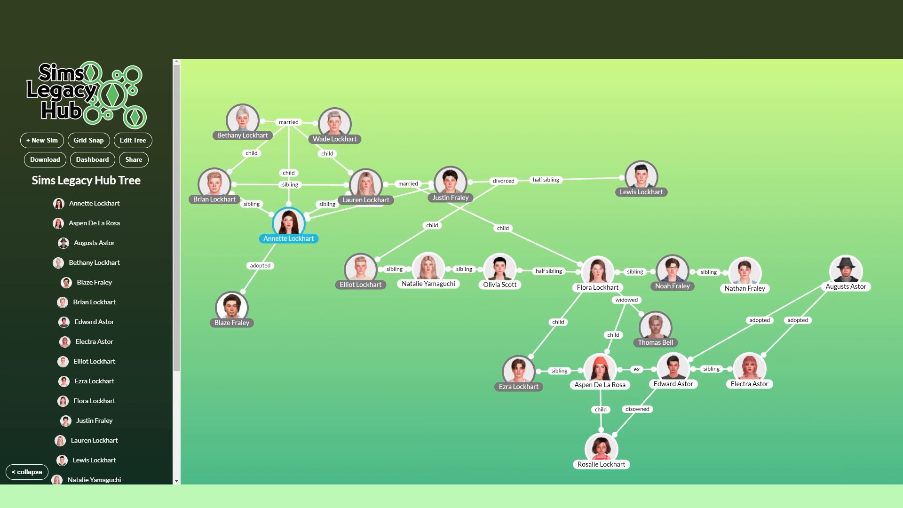
{"action": "left_click", "coordinate": [232, 308]}
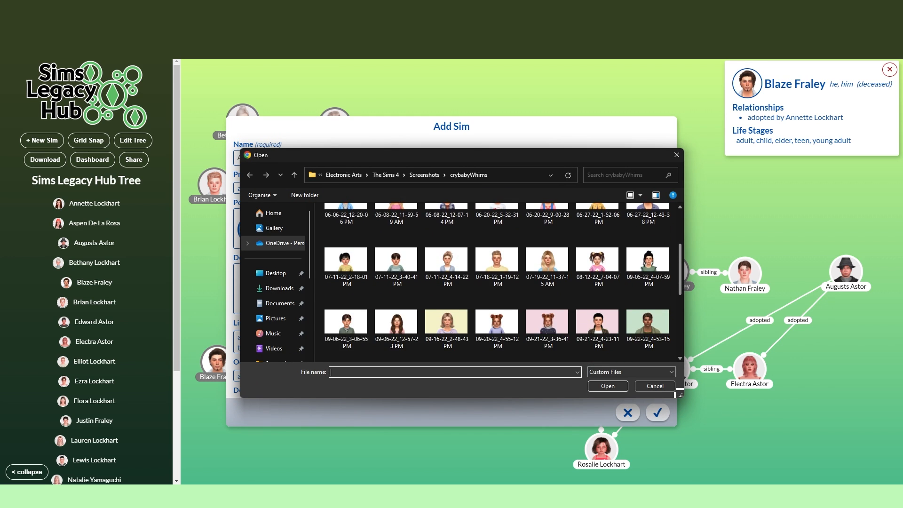
Step: Complete the second son's entry with he and him pronouns and the detail "no adult photo available", and place him beside his adopted brother
{"action": "scroll", "coordinate": [503, 282], "scroll_direction": "down", "scroll_amount": 3}
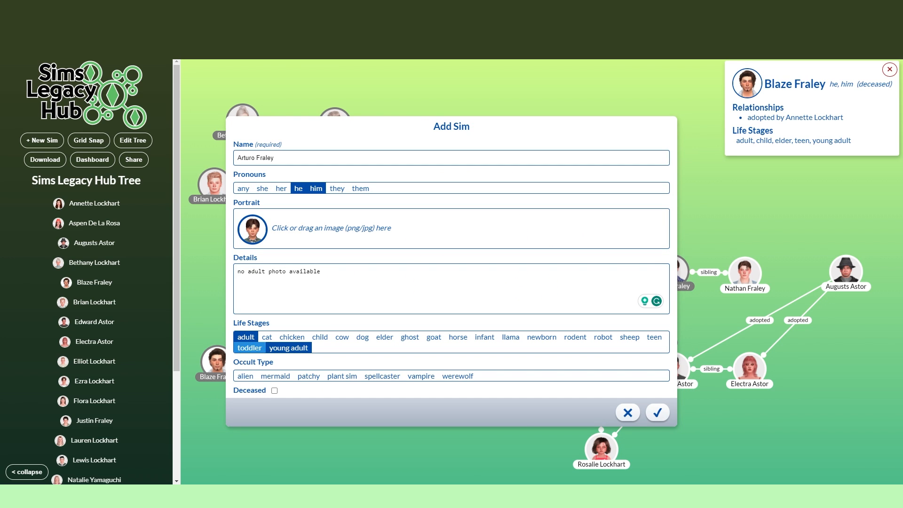
{"action": "left_click", "coordinate": [658, 412]}
{"action": "left_click_drag", "start_coordinate": [295, 362], "coordinate": [291, 361]}
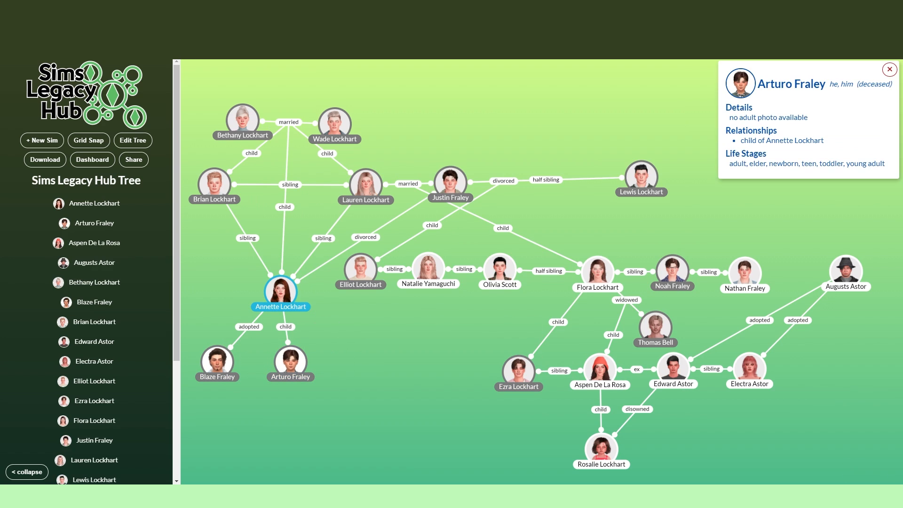
Step: Enable grid snapping, and place the eldest couple close together above their children
{"action": "left_click", "coordinate": [281, 292]}
{"action": "left_click_drag", "start_coordinate": [334, 124], "coordinate": [352, 84]}
{"action": "left_click_drag", "start_coordinate": [242, 121], "coordinate": [275, 94]}
{"action": "left_click", "coordinate": [89, 140]}
{"action": "left_click_drag", "start_coordinate": [352, 83], "coordinate": [335, 93]}
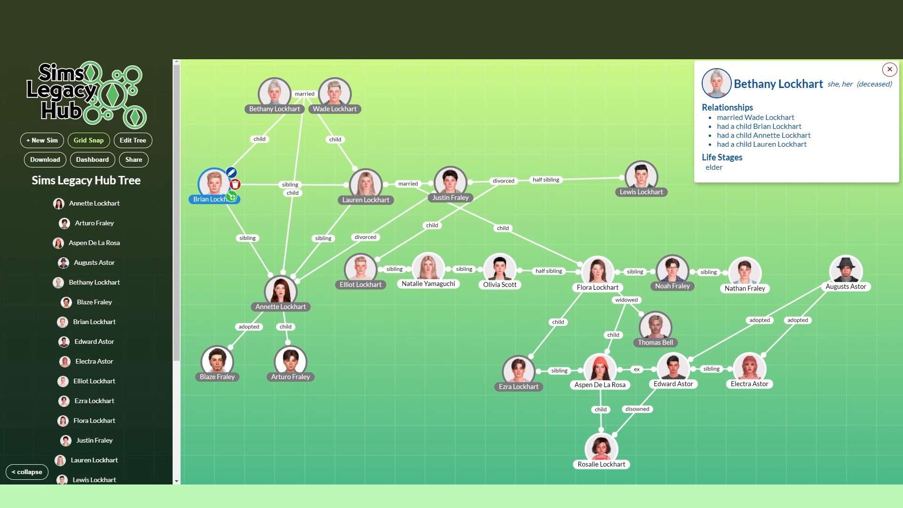
Step: Align the second generation in one row: the eldest brother, the dark-haired sister, the blonde sister, her husband and his half brother
{"action": "left_click_drag", "start_coordinate": [214, 184], "coordinate": [215, 154]}
{"action": "left_click_drag", "start_coordinate": [280, 291], "coordinate": [275, 214]}
{"action": "left_click_drag", "start_coordinate": [366, 184], "coordinate": [546, 153]}
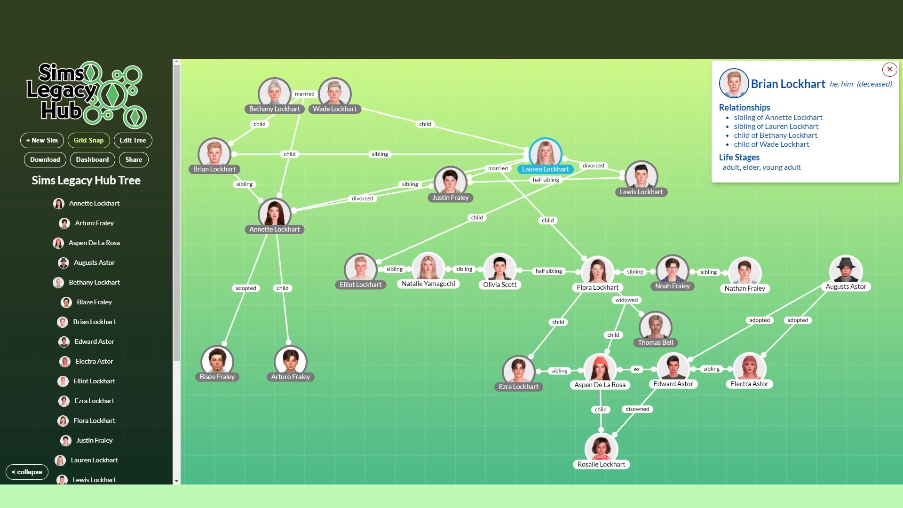
{"action": "left_click_drag", "start_coordinate": [274, 213], "coordinate": [365, 153]}
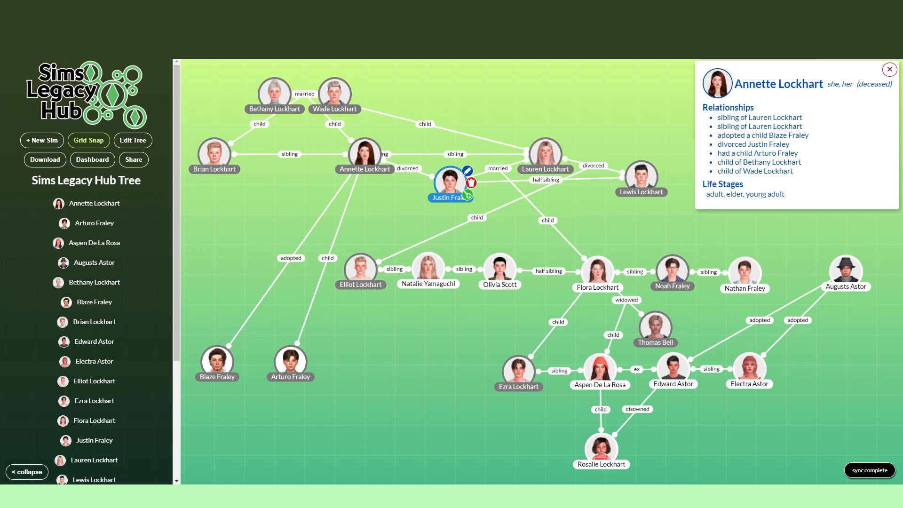
{"action": "left_click_drag", "start_coordinate": [450, 181], "coordinate": [816, 154]}
Step: Move the adoptive father in the black hat and his two adopted children farther out, with the children level beneath him
{"action": "left_click_drag", "start_coordinate": [845, 270], "coordinate": [876, 272]}
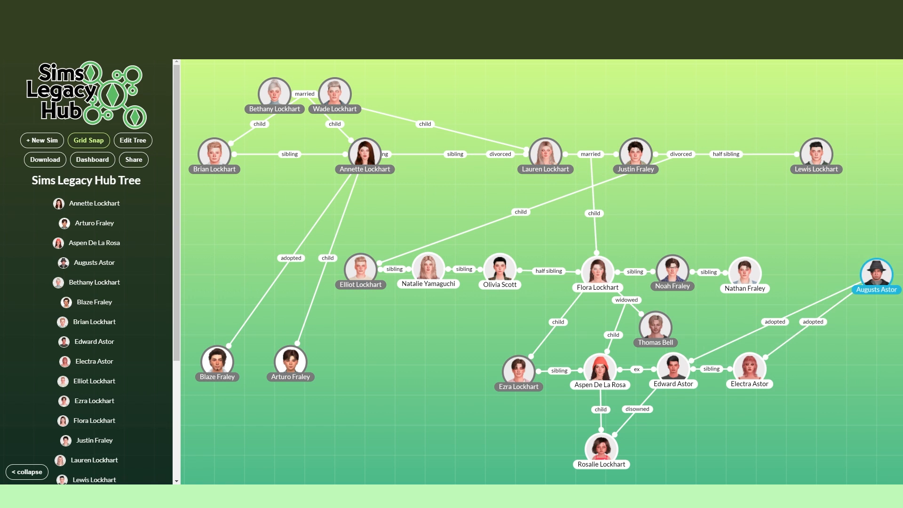
{"action": "left_click_drag", "start_coordinate": [750, 369], "coordinate": [876, 365]}
{"action": "left_click_drag", "start_coordinate": [673, 368], "coordinate": [785, 364]}
Step: Align the six third-generation siblings and half siblings in one evenly spaced row directly below the second generation
{"action": "left_click_drag", "start_coordinate": [745, 273], "coordinate": [756, 214]}
{"action": "left_click_drag", "start_coordinate": [672, 270], "coordinate": [696, 213]}
{"action": "left_click_drag", "start_coordinate": [598, 272], "coordinate": [635, 214]}
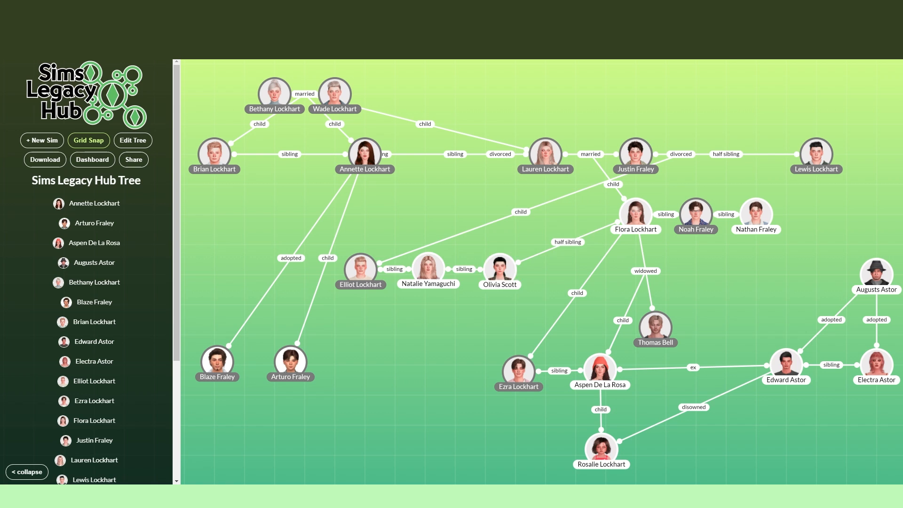
{"action": "left_click_drag", "start_coordinate": [500, 269], "coordinate": [545, 214]}
{"action": "left_click_drag", "start_coordinate": [428, 268], "coordinate": [485, 214]}
{"action": "left_click_drag", "start_coordinate": [361, 269], "coordinate": [425, 213]}
Step: Move the widowed woman's husband and children onto grid rows below her, and place the dark-haired sister's two sons beneath their mother
{"action": "left_click_drag", "start_coordinate": [656, 327], "coordinate": [696, 274]}
{"action": "left_click_drag", "start_coordinate": [600, 370], "coordinate": [635, 364]}
{"action": "left_click_drag", "start_coordinate": [519, 372], "coordinate": [545, 364]}
{"action": "left_click_drag", "start_coordinate": [290, 362], "coordinate": [365, 213]}
{"action": "left_click_drag", "start_coordinate": [217, 362], "coordinate": [304, 214]}
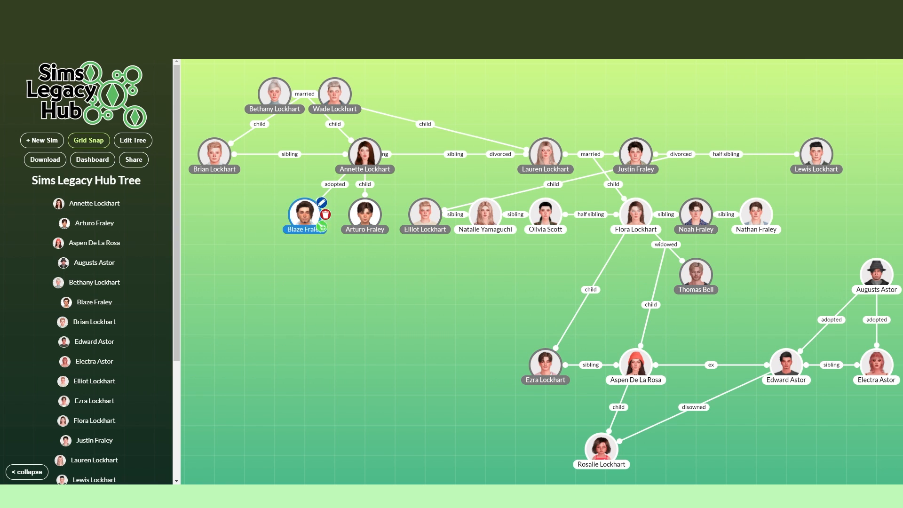
Step: Complete the entry for the eldest brother's ex with she and her pronouns and a portrait, and place her just below him
{"action": "left_click", "coordinate": [452, 261]}
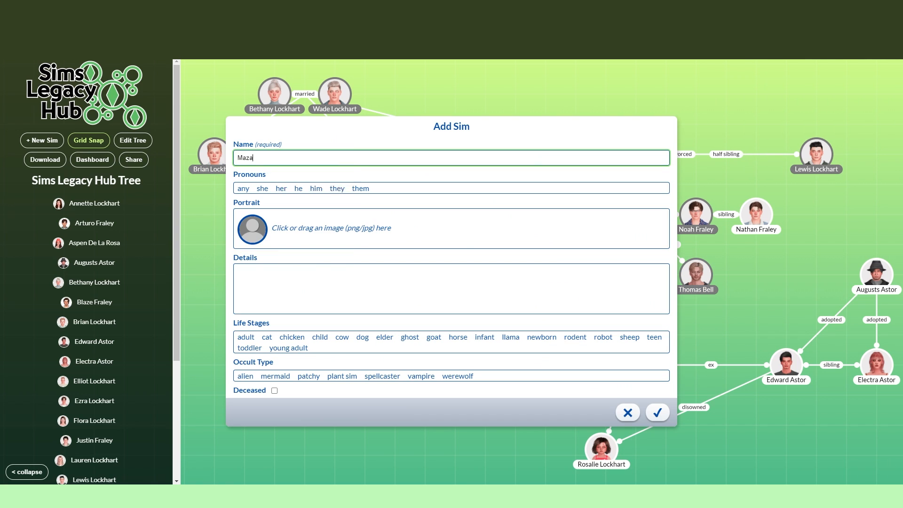
{"action": "left_click", "coordinate": [271, 188]}
{"action": "left_click", "coordinate": [323, 228]}
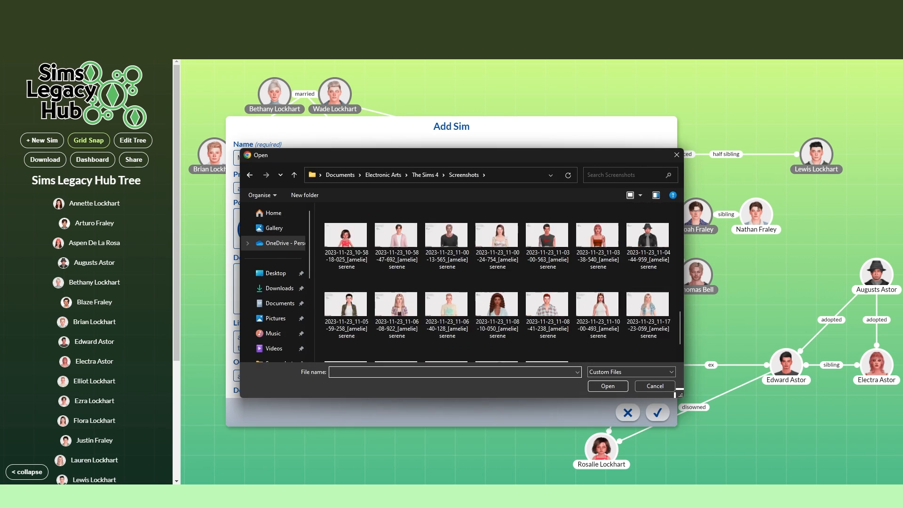
{"action": "double_click", "coordinate": [346, 234]}
{"action": "left_click", "coordinate": [487, 226]}
{"action": "left_click", "coordinate": [657, 415]}
{"action": "left_click", "coordinate": [657, 412]}
{"action": "left_click_drag", "start_coordinate": [245, 185], "coordinate": [185, 155]}
{"action": "left_click_drag", "start_coordinate": [226, 188], "coordinate": [237, 184]}
{"action": "left_click_drag", "start_coordinate": [196, 150], "coordinate": [257, 180]}
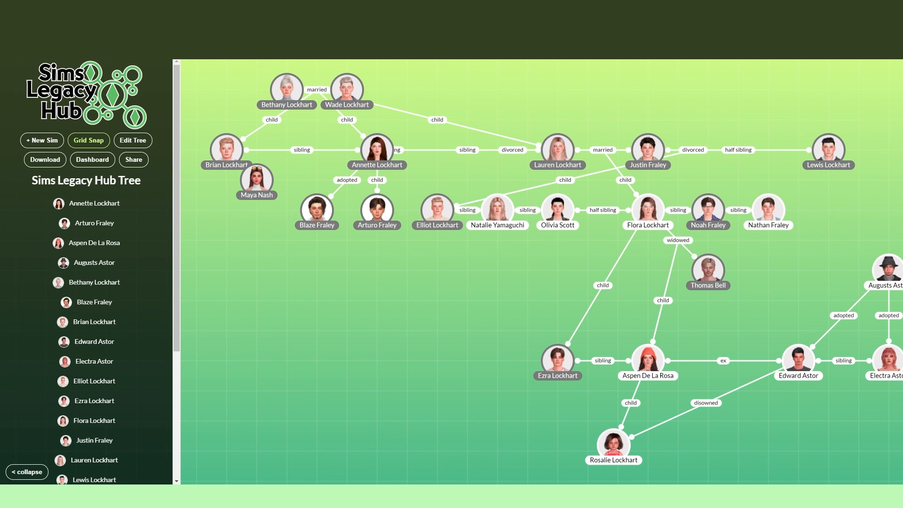
Step: Create a child relationship for the eldest brother and his ex, and enter the new daughter's full name
{"action": "left_click", "coordinate": [246, 150]}
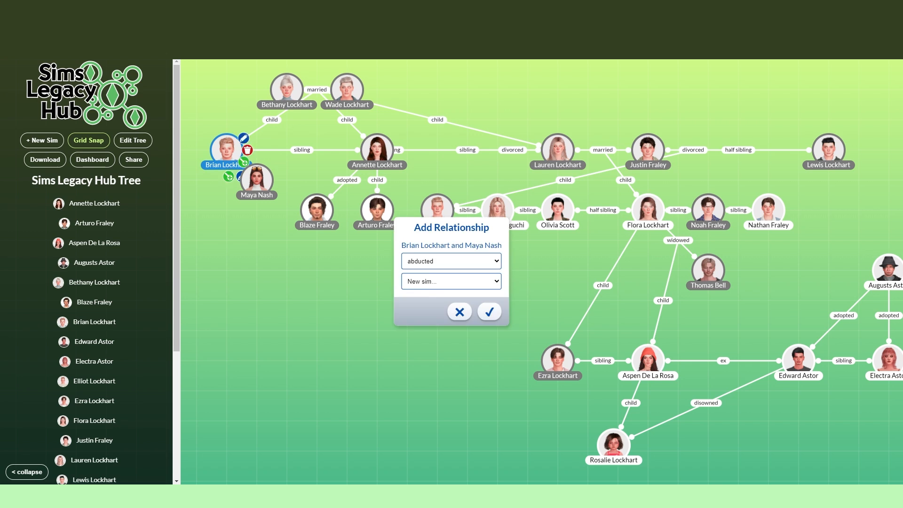
{"action": "left_click", "coordinate": [450, 260]}
{"action": "left_click", "coordinate": [490, 313]}
{"action": "left_click_drag", "start_coordinate": [262, 188], "coordinate": [282, 188]}
{"action": "left_click", "coordinate": [257, 158]}
{"action": "type", "text": "Cheyenne Bheeda"}
Step: Give the daughter she and her pronouns, a blonde portrait, toddler-to-elder life stages and deceased status, and place her below her parents
{"action": "left_click", "coordinate": [282, 229]}
{"action": "scroll", "coordinate": [448, 301], "scroll_direction": "down", "scroll_amount": 10}
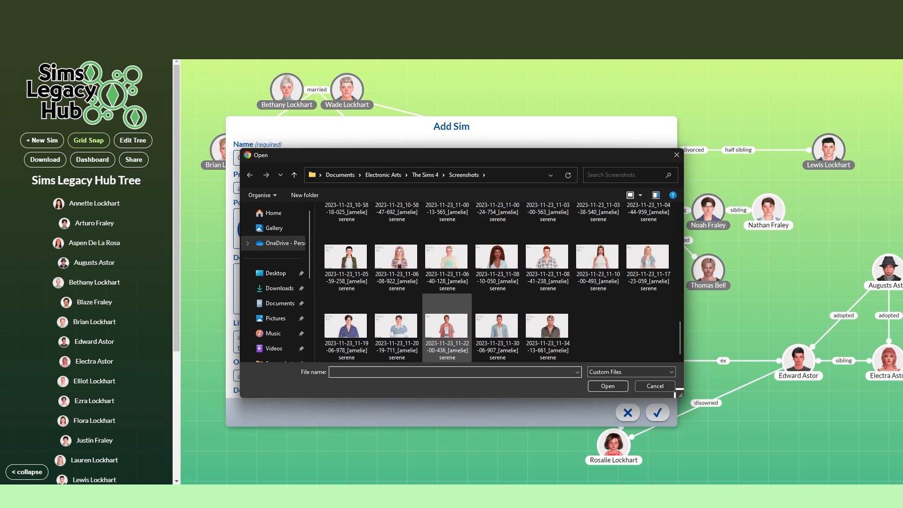
{"action": "double_click", "coordinate": [447, 323]}
{"action": "scroll", "coordinate": [455, 221], "scroll_direction": "up", "scroll_amount": 3}
{"action": "left_click", "coordinate": [456, 227]}
{"action": "left_click", "coordinate": [657, 413]}
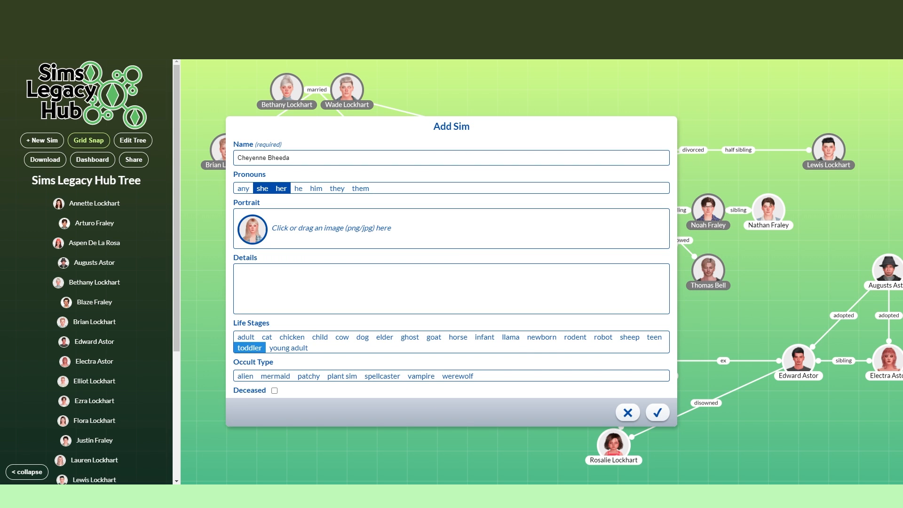
{"action": "left_click", "coordinate": [657, 412]}
{"action": "left_click_drag", "start_coordinate": [515, 333], "coordinate": [196, 240]}
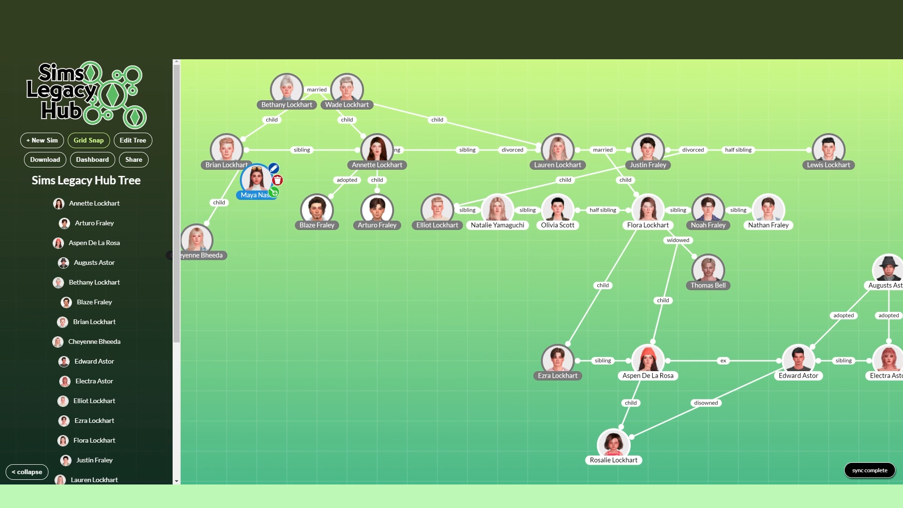
Step: Turn off grid snapping and reposition the eldest brother's ex and the eldest couple farther from the second-generation row
{"action": "left_click_drag", "start_coordinate": [257, 180], "coordinate": [261, 207]}
{"action": "left_click", "coordinate": [89, 141]}
{"action": "key", "text": "ctrl+minus"}
{"action": "key", "text": "ctrl+minus"}
{"action": "key", "text": "ctrl+minus"}
{"action": "left_click_drag", "start_coordinate": [327, 133], "coordinate": [328, 91]}
{"action": "left_click_drag", "start_coordinate": [373, 134], "coordinate": [377, 90]}
Step: Create a separate Sim with the woman's full name, she and her pronouns and a curly-haired portrait from the Screenshots folder
{"action": "left_click", "coordinate": [36, 120]}
{"action": "type", "text": "Gabrir"}
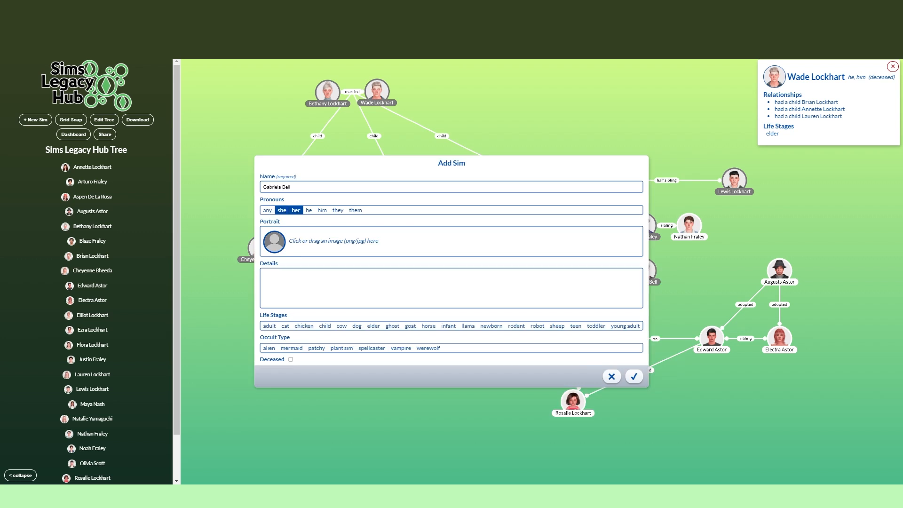
{"action": "left_click", "coordinate": [333, 241]}
{"action": "scroll", "coordinate": [503, 282], "scroll_direction": "down", "scroll_amount": 3}
{"action": "double_click", "coordinate": [599, 248]}
{"action": "scroll", "coordinate": [459, 314], "scroll_direction": "up", "scroll_amount": 3}
{"action": "left_click", "coordinate": [459, 314]}
{"action": "left_click", "coordinate": [661, 409]}
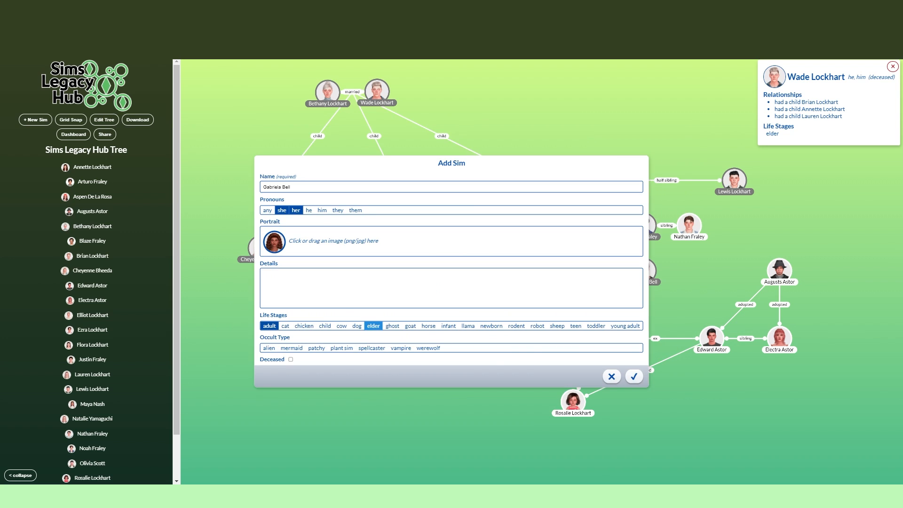
Step: Set the curly-haired woman's life stages to adult and elder, mark her deceased, and place her level with the eldest couple
{"action": "left_click", "coordinate": [291, 359]}
{"action": "left_click", "coordinate": [633, 376]}
{"action": "left_click_drag", "start_coordinate": [451, 270], "coordinate": [751, 89]}
{"action": "left_click", "coordinate": [892, 66]}
Step: Add a married relationship from the curly-haired woman to a new Sim, and enter her husband's full name
{"action": "left_click", "coordinate": [765, 99]}
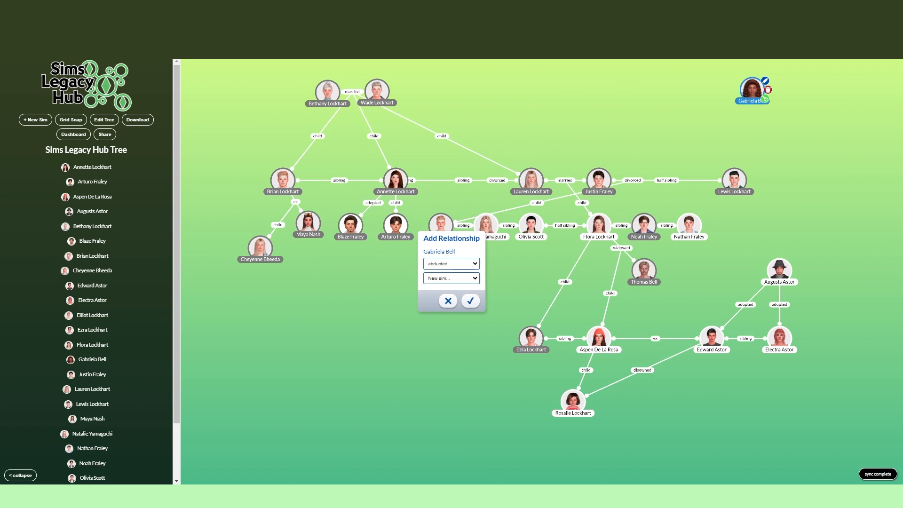
{"action": "left_click", "coordinate": [452, 263]}
{"action": "left_click", "coordinate": [451, 334]}
{"action": "left_click", "coordinate": [470, 301]}
{"action": "left_click", "coordinate": [377, 186]}
{"action": "type", "text": "Riley Bell"}
Step: Complete the husband's entry with he and him pronouns, a portrait, the elder life stage and deceased status, and place him beside his wife
{"action": "left_click", "coordinate": [333, 241]}
{"action": "scroll", "coordinate": [536, 307], "scroll_direction": "down", "scroll_amount": 5}
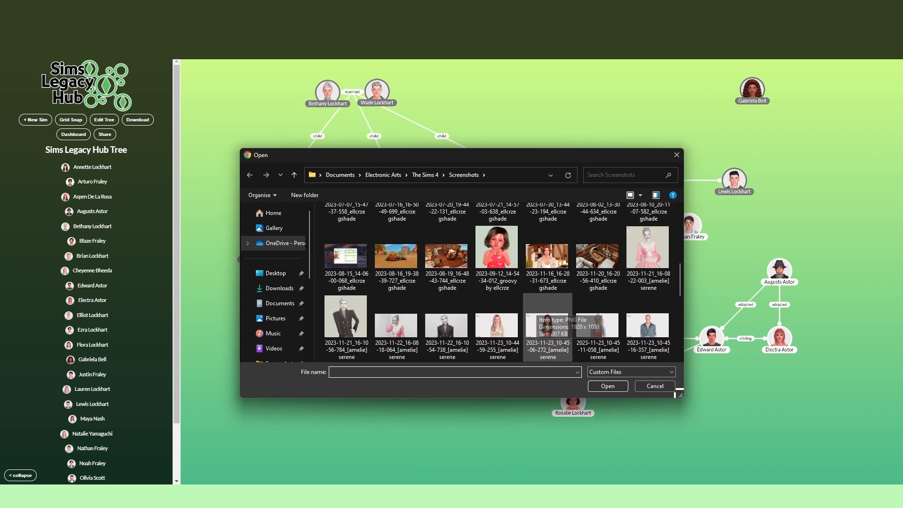
{"action": "scroll", "coordinate": [547, 325], "scroll_direction": "down", "scroll_amount": 2}
{"action": "double_click", "coordinate": [548, 258]}
{"action": "left_click", "coordinate": [661, 409]}
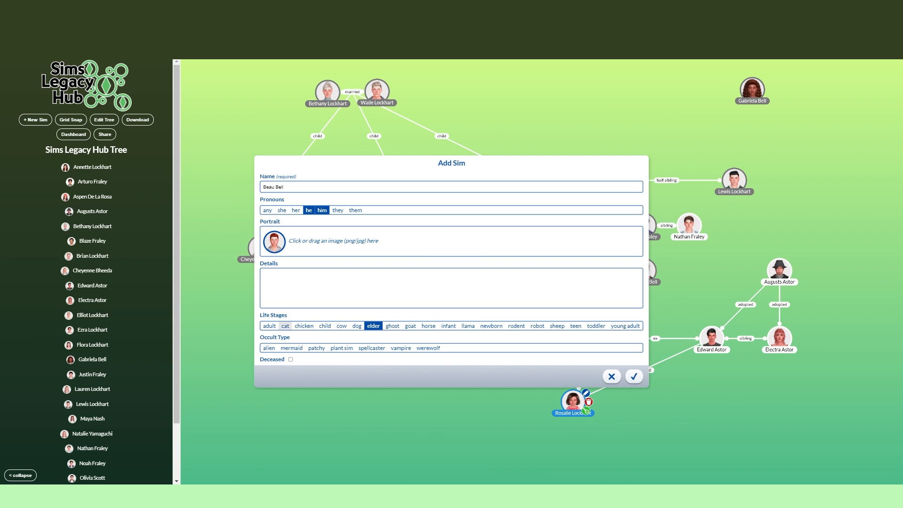
{"action": "left_click", "coordinate": [290, 360]}
{"action": "left_click", "coordinate": [633, 376]}
{"action": "left_click_drag", "start_coordinate": [497, 318], "coordinate": [812, 89]}
Step: Shift the widowed woman's deceased husband slightly outward, and link him as the child of the newly added couple
{"action": "left_click_drag", "start_coordinate": [643, 270], "coordinate": [658, 284]}
{"action": "left_click", "coordinate": [751, 90]}
{"action": "left_click", "coordinate": [892, 67]}
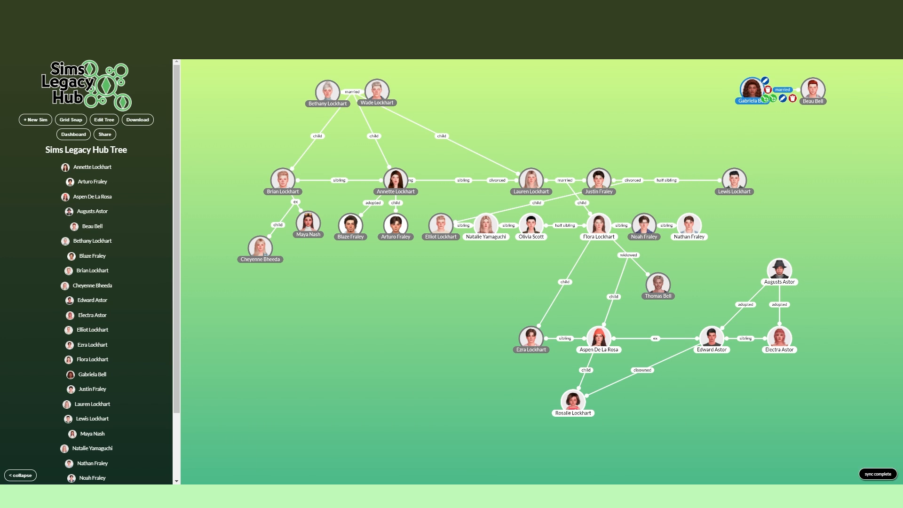
{"action": "left_click", "coordinate": [773, 99]}
{"action": "left_click", "coordinate": [451, 263]}
{"action": "left_click", "coordinate": [435, 284]}
{"action": "left_click", "coordinate": [451, 278]}
{"action": "scroll", "coordinate": [446, 331], "scroll_direction": "down", "scroll_amount": 3}
{"action": "left_click", "coordinate": [442, 398]}
{"action": "left_click", "coordinate": [470, 301]}
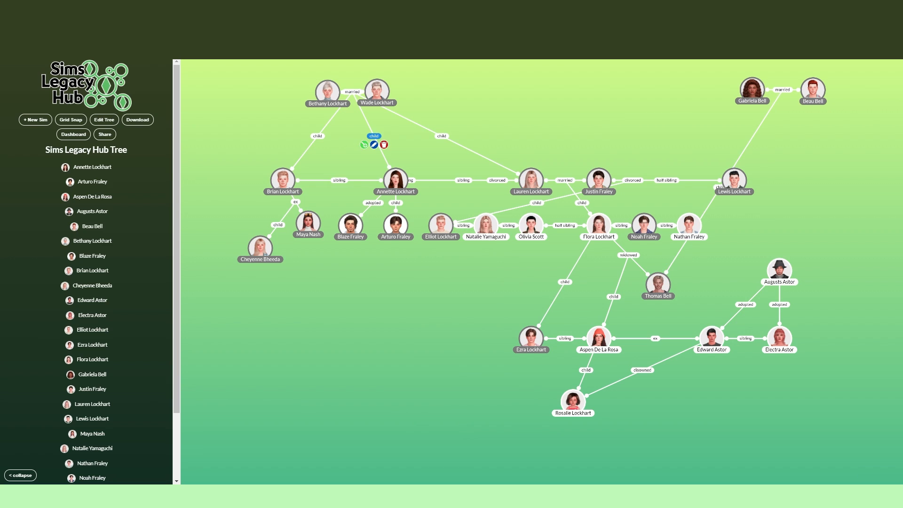
Step: Delete the three child relationships linking the eldest couple to their son and two daughters
{"action": "left_click", "coordinate": [317, 144]}
{"action": "left_click", "coordinate": [442, 136]}
{"action": "left_click", "coordinate": [441, 145]}
{"action": "left_click", "coordinate": [315, 145]}
Step: Add child relationships from the eldest couple's marriage to the dark-haired sister and the eldest brother
{"action": "left_click", "coordinate": [342, 100]}
{"action": "left_click", "coordinate": [451, 264]}
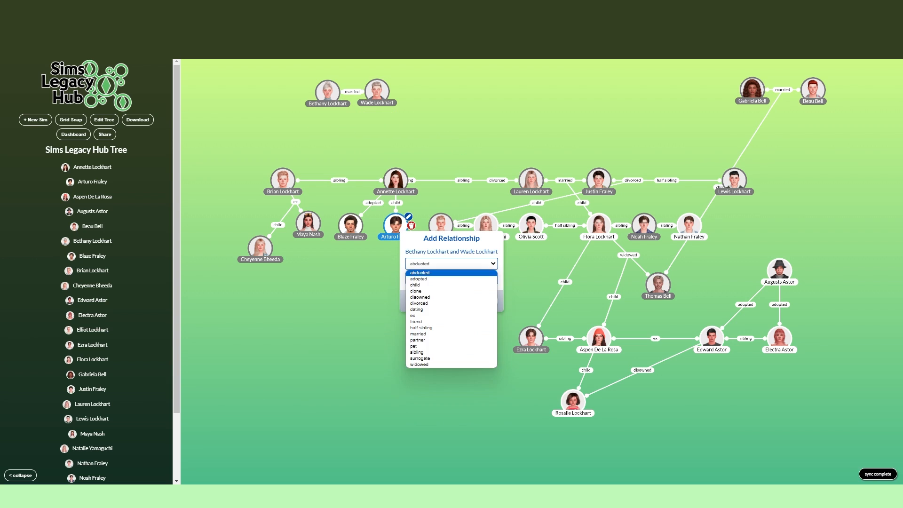
{"action": "left_click", "coordinate": [415, 285]}
{"action": "left_click", "coordinate": [451, 278]}
{"action": "left_click", "coordinate": [428, 294]}
{"action": "left_click", "coordinate": [487, 300]}
{"action": "left_click", "coordinate": [342, 101]}
{"action": "left_click", "coordinate": [425, 330]}
{"action": "left_click", "coordinate": [487, 301]}
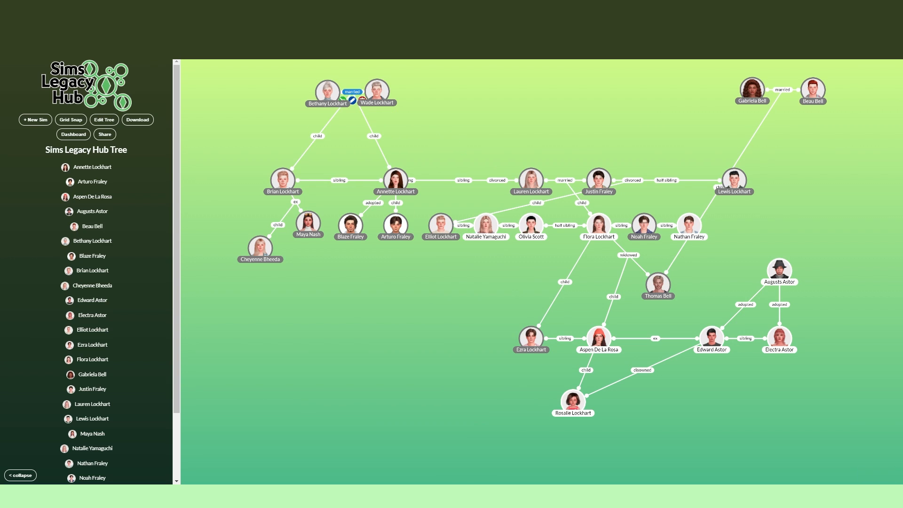
Step: Add a child relationship from the eldest couple's marriage to the blonde sister
{"action": "left_click", "coordinate": [349, 100]}
{"action": "left_click", "coordinate": [452, 263]}
{"action": "left_click", "coordinate": [415, 285]}
{"action": "left_click", "coordinate": [451, 278]}
{"action": "left_click", "coordinate": [427, 385]}
{"action": "left_click", "coordinate": [488, 301]}
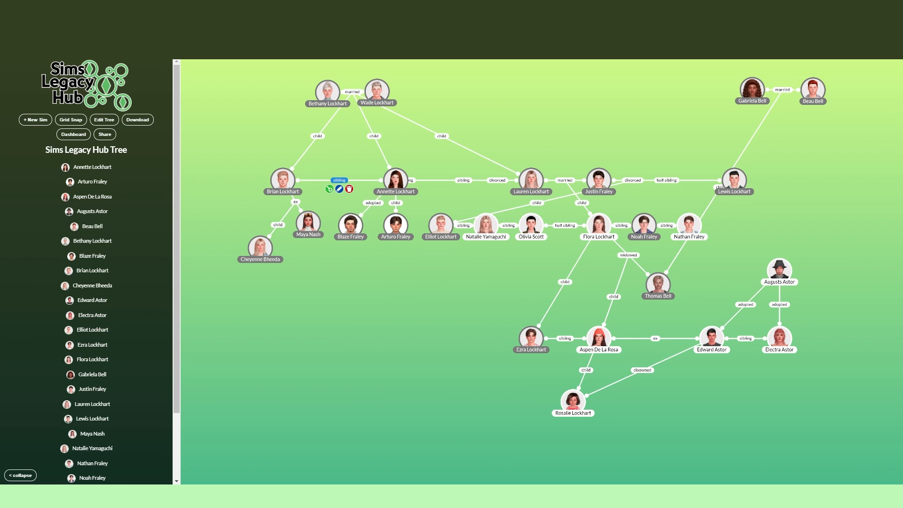
Step: Delete the sibling relationships among the eldest brother, the dark-haired sister and the blonde sister
{"action": "left_click", "coordinate": [473, 189]}
{"action": "left_click", "coordinate": [282, 180]}
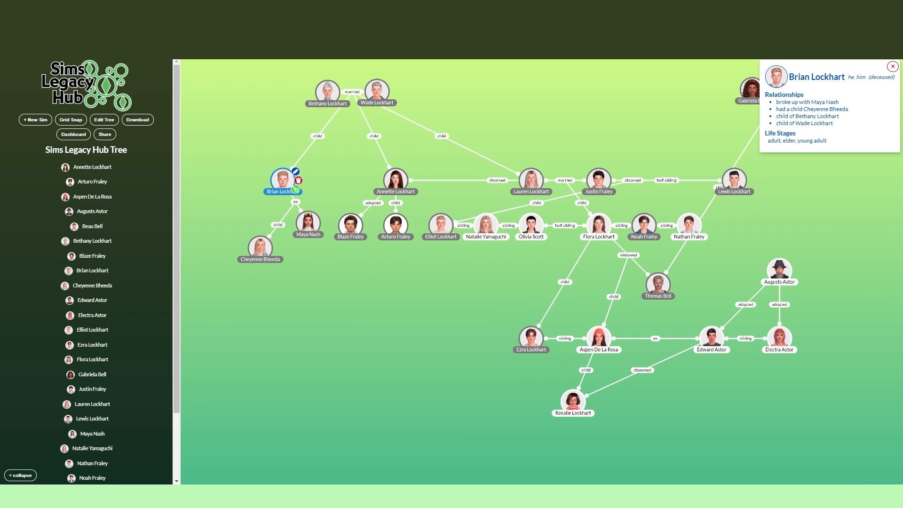
{"action": "left_click", "coordinate": [317, 136]}
{"action": "left_click", "coordinate": [307, 144]}
{"action": "left_click", "coordinate": [463, 300]}
Step: Center the dark-haired sister beneath her parents, and add a sibling relationship between her and the eldest brother
{"action": "left_click_drag", "start_coordinate": [396, 180], "coordinate": [353, 181]}
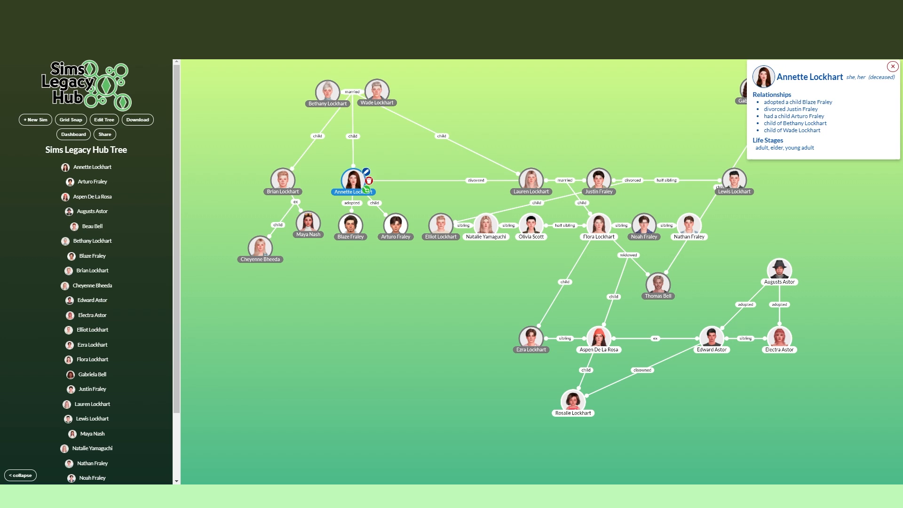
{"action": "left_click", "coordinate": [295, 189]}
{"action": "left_click", "coordinate": [451, 263]}
{"action": "left_click", "coordinate": [435, 355]}
{"action": "left_click", "coordinate": [451, 278]}
{"action": "left_click", "coordinate": [435, 295]}
{"action": "left_click", "coordinate": [485, 300]}
Step: Extend the sibling relationship of the eldest brother and dark-haired sister with the blonde sister as their sibling
{"action": "left_click", "coordinate": [318, 180]}
{"action": "left_click", "coordinate": [308, 189]}
{"action": "left_click", "coordinate": [451, 263]}
{"action": "left_click", "coordinate": [435, 355]}
{"action": "left_click", "coordinate": [451, 277]}
{"action": "left_click", "coordinate": [435, 396]}
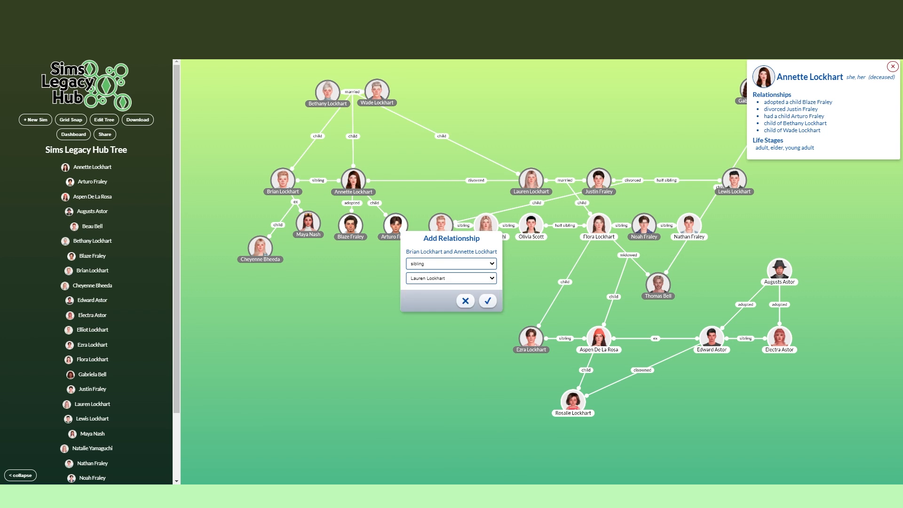
{"action": "left_click", "coordinate": [485, 300]}
Step: Move the blonde sister closer to her siblings, and place the eldest brother's ex beside him with their daughter centered beneath them
{"action": "left_click_drag", "start_coordinate": [531, 180], "coordinate": [478, 181]}
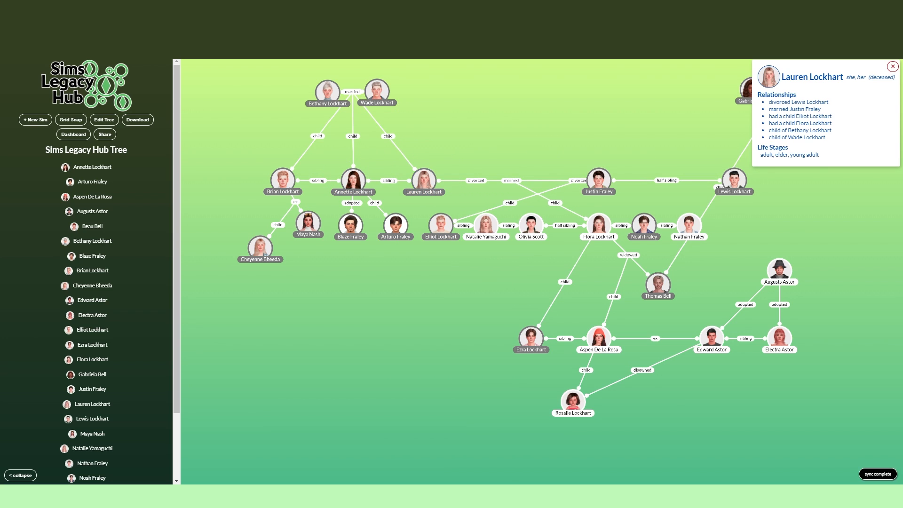
{"action": "left_click", "coordinate": [893, 66]}
{"action": "left_click_drag", "start_coordinate": [260, 247], "coordinate": [245, 230]}
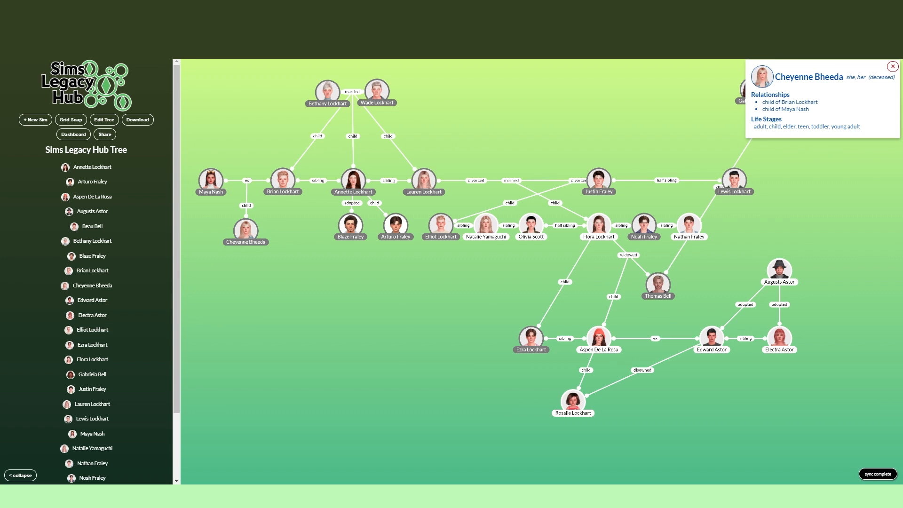
Step: Add a married relationship from the eldest brother's ex to a new Sim, entering her husband's full name and he and him pronouns
{"action": "left_click", "coordinate": [224, 189]}
{"action": "left_click", "coordinate": [451, 263]}
{"action": "left_click", "coordinate": [435, 291]}
{"action": "left_click", "coordinate": [463, 300]}
{"action": "left_click", "coordinate": [36, 119]}
{"action": "left_click", "coordinate": [451, 187]}
{"action": "type", "text": "Bob Nash"}
{"action": "left_click", "coordinate": [309, 210]}
Step: Add the gray-haired man's image as the new husband's portrait, cropped to his face
{"action": "left_click", "coordinate": [274, 242]}
{"action": "double_click", "coordinate": [489, 205]}
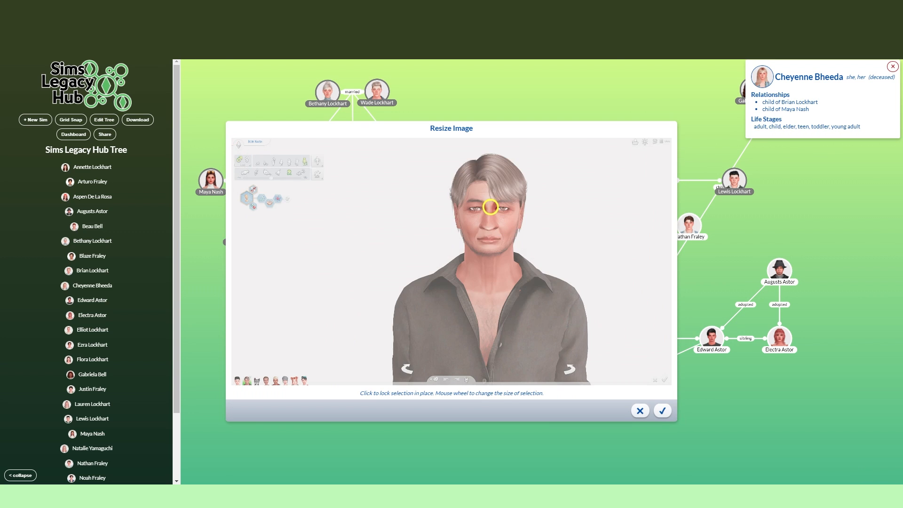
{"action": "scroll", "coordinate": [488, 251], "scroll_direction": "up", "scroll_amount": 10}
{"action": "left_click", "coordinate": [490, 222]}
{"action": "left_click", "coordinate": [662, 409]}
Step: Save the new husband's entry, and place him beside his wife at the outer end of the second-generation row
{"action": "left_click", "coordinate": [634, 376]}
{"action": "left_click_drag", "start_coordinate": [202, 180], "coordinate": [214, 183]}
{"action": "left_click_drag", "start_coordinate": [226, 273], "coordinate": [270, 297]}
{"action": "left_click_drag", "start_coordinate": [228, 218], "coordinate": [195, 205]}
{"action": "left_click_drag", "start_coordinate": [290, 255], "coordinate": [294, 251]}
Step: Create a child relationship for the eldest brother's ex alone, entering the new son's full name and he and him pronouns
{"action": "left_click", "coordinate": [271, 215]}
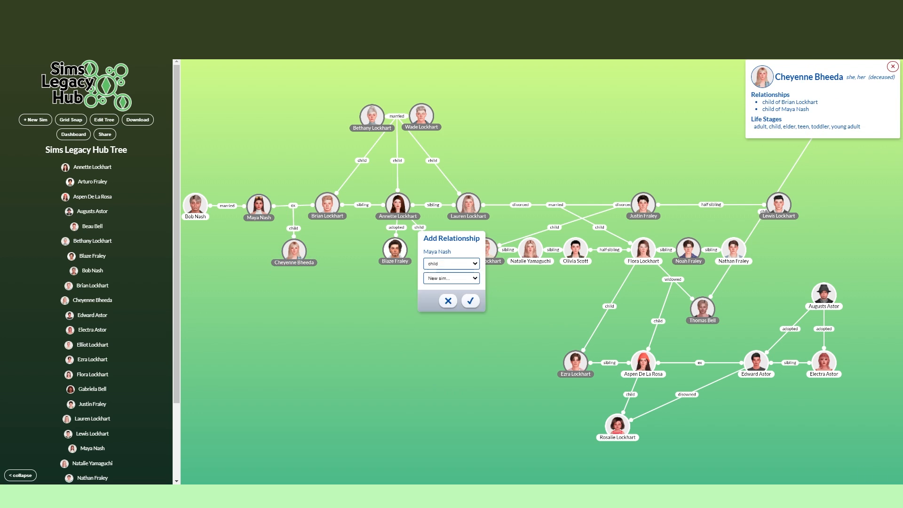
{"action": "left_click", "coordinate": [470, 300]}
{"action": "type", "text": "Blaze Nash"}
{"action": "left_click", "coordinate": [309, 210]}
{"action": "left_click", "coordinate": [322, 210]}
Step: Complete the son's entry with portrait 2023-11-23_11-30-06-907, teen, young adult, adult and elder life stages, and deceased status
{"action": "left_click", "coordinate": [274, 242]}
{"action": "double_click", "coordinate": [495, 332]}
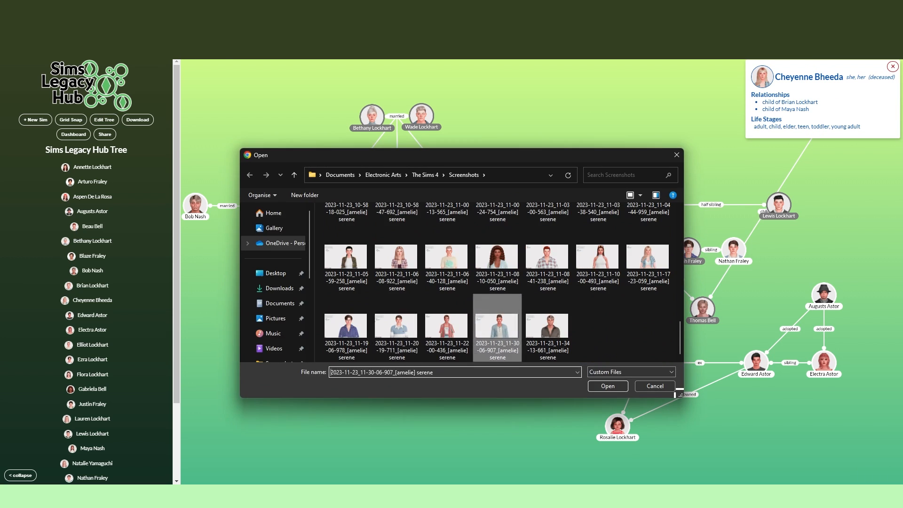
{"action": "scroll", "coordinate": [480, 212], "scroll_direction": "up", "scroll_amount": 10}
{"action": "left_click", "coordinate": [479, 212]}
{"action": "left_click", "coordinate": [662, 409]}
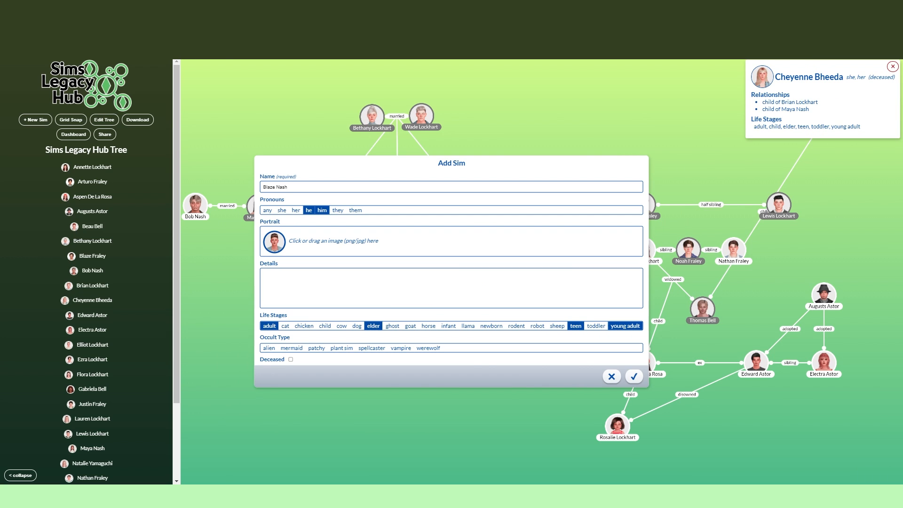
{"action": "left_click", "coordinate": [291, 359]}
{"action": "left_click", "coordinate": [633, 376]}
Step: Link the new son as a child of both married parents, replacing his single-parent link, and place him beneath their marriage line
{"action": "left_click", "coordinate": [227, 214]}
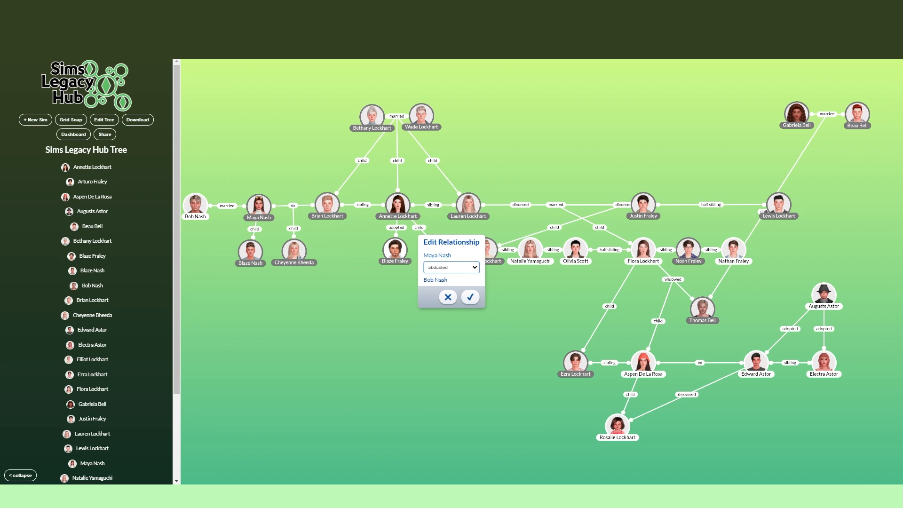
{"action": "left_click", "coordinate": [217, 214]}
{"action": "left_click", "coordinate": [452, 278]}
{"action": "left_click", "coordinate": [439, 336]}
{"action": "left_click", "coordinate": [469, 300]}
{"action": "left_click_drag", "start_coordinate": [250, 251], "coordinate": [226, 253]}
{"action": "left_click", "coordinate": [226, 253]}
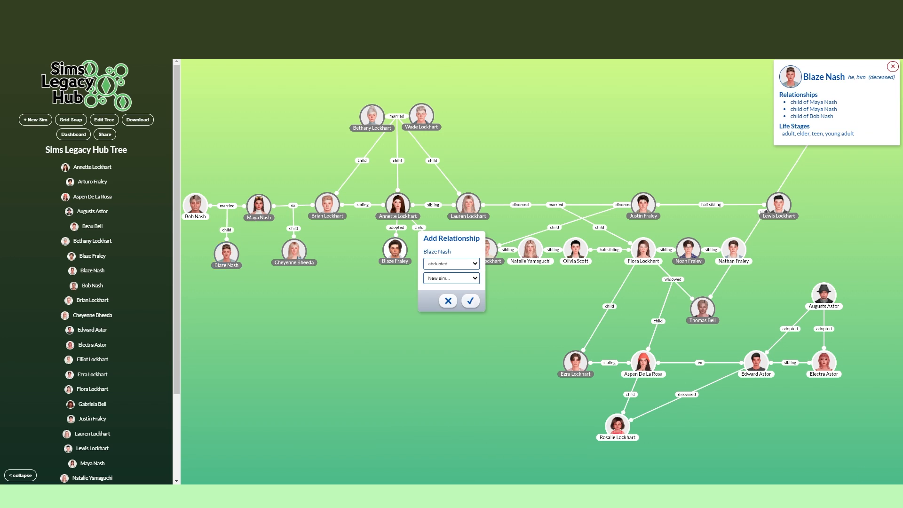
{"action": "left_click", "coordinate": [451, 263]}
{"action": "key", "text": "Escape"}
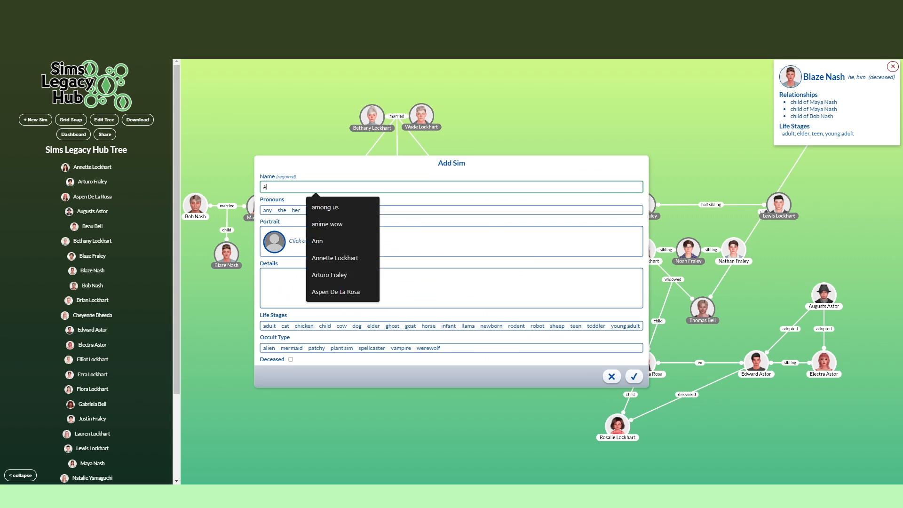
Step: Create a daughter for the same married couple, entering her full name, she and her pronouns, and a portrait cropped to her face
{"action": "right_click", "coordinate": [262, 191]}
{"action": "left_click", "coordinate": [301, 298]}
{"action": "scroll", "coordinate": [455, 202], "scroll_direction": "up", "scroll_amount": 10}
{"action": "left_click", "coordinate": [455, 202]}
{"action": "left_click", "coordinate": [662, 410]}
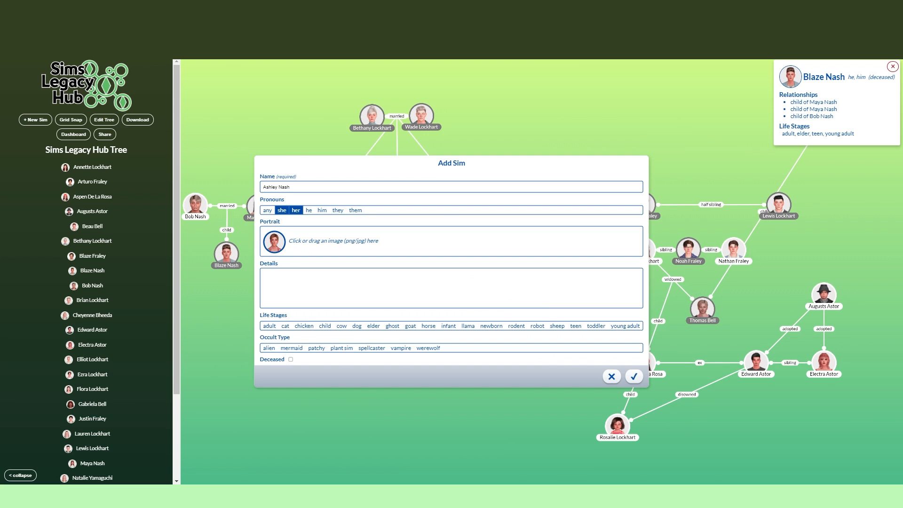
Step: Save the daughter's entry with teen, young adult, adult and elder life stages, and place her beside her brother
{"action": "left_click", "coordinate": [373, 326]}
{"action": "left_click", "coordinate": [634, 376]}
{"action": "left_click", "coordinate": [429, 285]}
{"action": "left_click_drag", "start_coordinate": [239, 255], "coordinate": [192, 254]}
{"action": "left_click", "coordinate": [192, 254]}
{"action": "left_click", "coordinate": [290, 359]}
{"action": "left_click", "coordinate": [634, 376]}
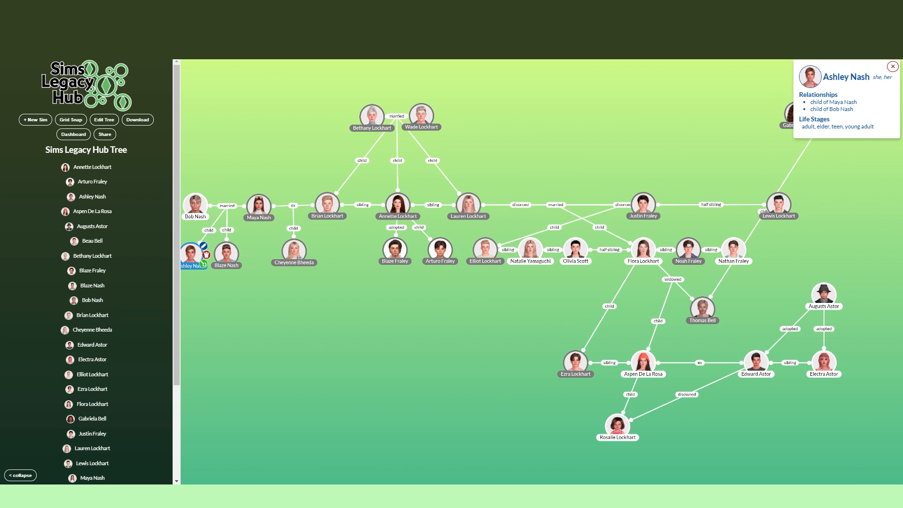
Step: Add the couple's other daughter as unknown, with she and her, teen to elder stages, and details about her forgotten name and checking old episodes
{"action": "left_click", "coordinate": [452, 264]}
{"action": "type", "text": "unknown"}
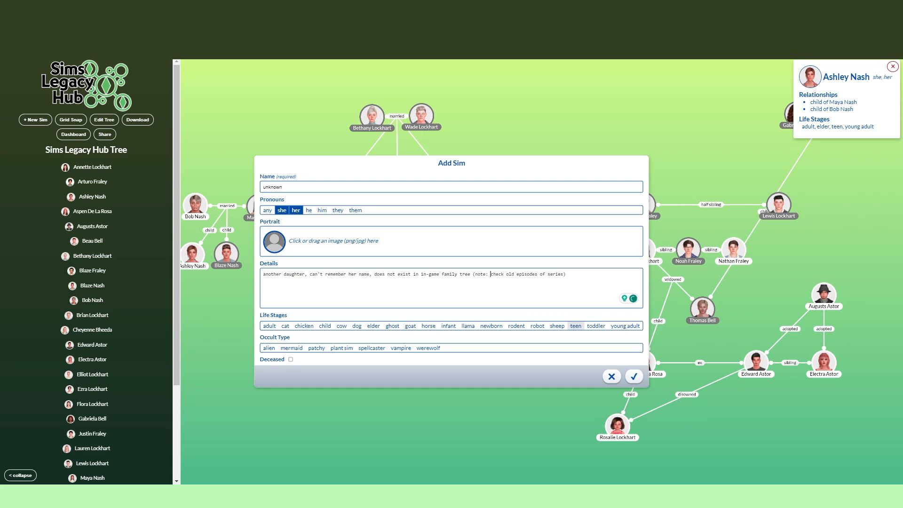
{"action": "left_click", "coordinate": [634, 376]}
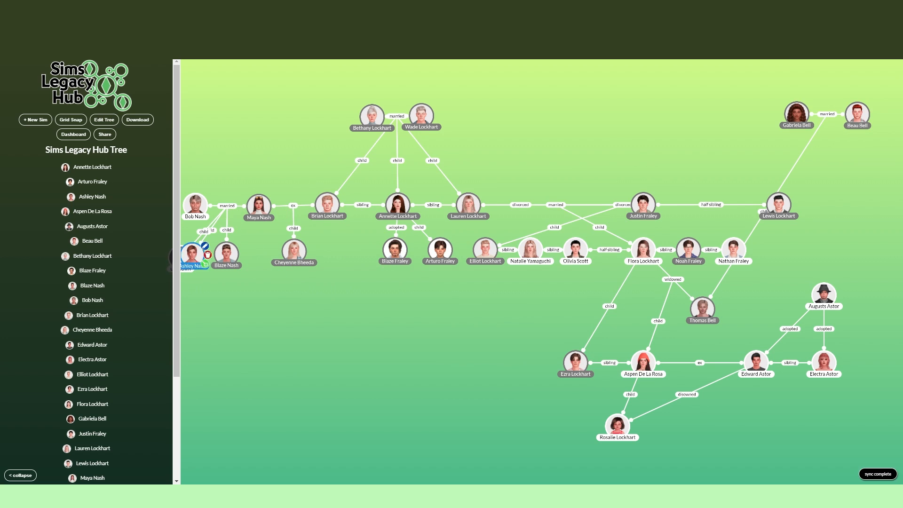
Step: Place the unknown daughter at the outer end of the third-generation row, beside her sister
{"action": "left_click", "coordinate": [234, 263]}
{"action": "left_click_drag", "start_coordinate": [282, 319], "coordinate": [333, 329]}
{"action": "left_click_drag", "start_coordinate": [250, 270], "coordinate": [209, 282]}
{"action": "left_click_drag", "start_coordinate": [266, 312], "coordinate": [196, 271]}
Step: Add sibling relationships joining the unknown daughter to her sister, and that sister to their brother
{"action": "left_click", "coordinate": [215, 270]}
{"action": "left_click", "coordinate": [226, 261]}
{"action": "left_click", "coordinate": [451, 264]}
{"action": "left_click", "coordinate": [451, 278]}
{"action": "left_click", "coordinate": [447, 306]}
{"action": "left_click", "coordinate": [474, 301]}
{"action": "left_click", "coordinate": [208, 261]}
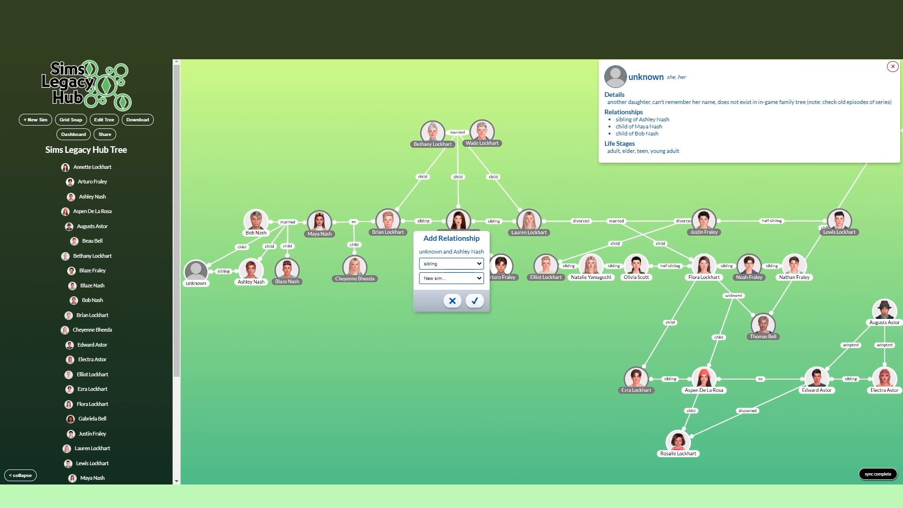
{"action": "left_click", "coordinate": [474, 300]}
Step: Add a half sibling relationship between the married couple's son and his mother's daughter from her earlier relationship
{"action": "left_click", "coordinate": [452, 263]}
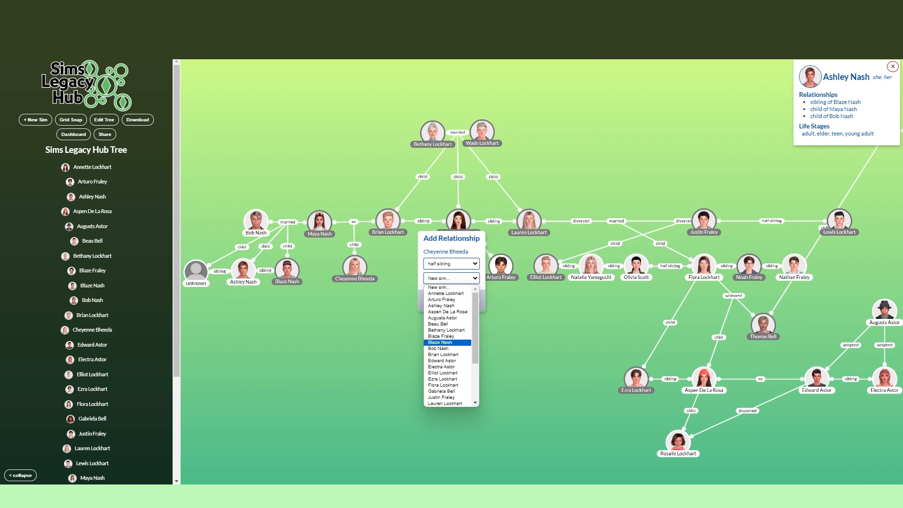
{"action": "left_click", "coordinate": [452, 338]}
{"action": "left_click", "coordinate": [474, 301]}
{"action": "left_click", "coordinate": [352, 269]}
Step: Move the second-generation middle sister's adopted son and biological son directly beneath her, level with their cousins
{"action": "left_click_drag", "start_coordinate": [475, 320], "coordinate": [412, 316]}
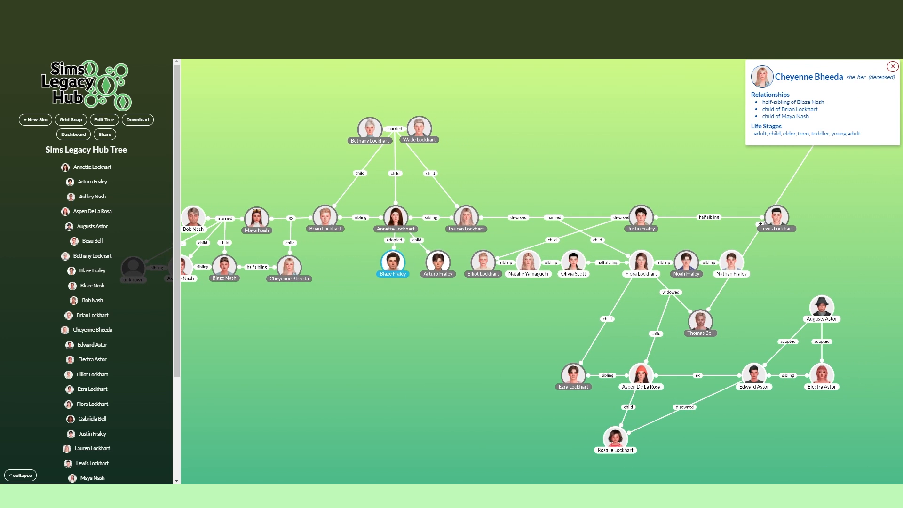
{"action": "left_click_drag", "start_coordinate": [392, 263], "coordinate": [351, 268]}
{"action": "left_click_drag", "start_coordinate": [437, 262], "coordinate": [394, 268]}
{"action": "left_click", "coordinate": [892, 66]}
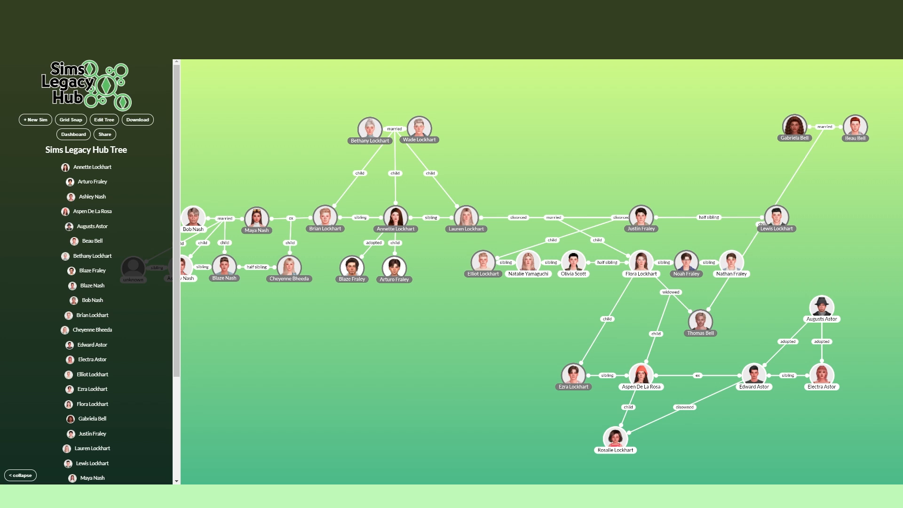
Step: Widen the gap between the separate family's married couple, and move the second-generation half brother closer to his half sibling
{"action": "left_click_drag", "start_coordinate": [769, 131], "coordinate": [769, 129]}
{"action": "left_click_drag", "start_coordinate": [733, 174], "coordinate": [709, 169]}
{"action": "left_click_drag", "start_coordinate": [752, 212], "coordinate": [673, 212]}
{"action": "left_click", "coordinate": [892, 67]}
Step: Start a new unlinked Sim for the half brothers' father, entering his full name and he and him pronouns
{"action": "left_click", "coordinate": [36, 120]}
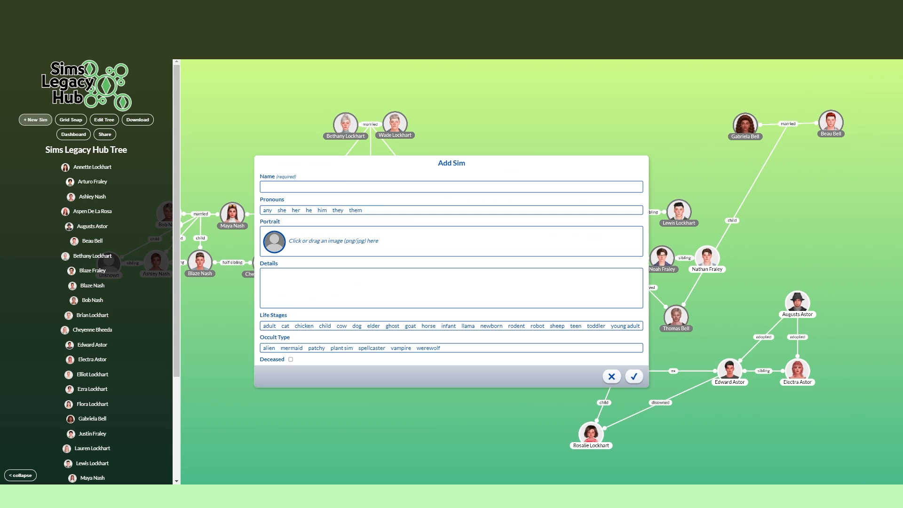
{"action": "left_click", "coordinate": [285, 186]}
{"action": "type", "text": "Ethan Fraley"}
{"action": "left_click", "coordinate": [309, 210]}
{"action": "left_click", "coordinate": [322, 210]}
Step: Complete the father's entry with face-cropped portrait 2023-11-23_10-45-55-852, elder life stage and deceased status, and place him in the first-generation row
{"action": "left_click", "coordinate": [274, 242]}
{"action": "double_click", "coordinate": [447, 326]}
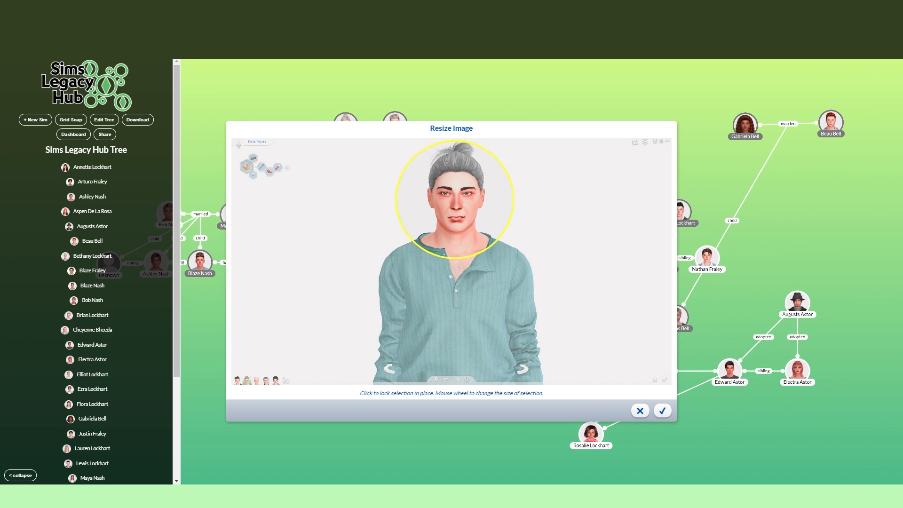
{"action": "left_click", "coordinate": [662, 409]}
{"action": "left_click", "coordinate": [373, 326]}
{"action": "left_click", "coordinate": [290, 360]}
{"action": "left_click", "coordinate": [634, 376]}
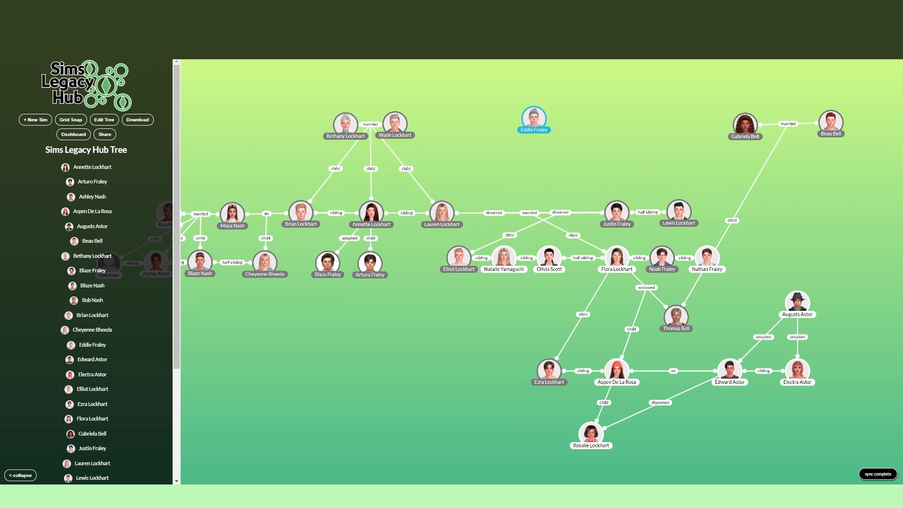
{"action": "left_click_drag", "start_coordinate": [533, 118], "coordinate": [531, 120]}
Step: Add a deceased elder woman with her full name, she and her pronouns and portrait 2023-11-23_10-46-01-719, placed beside the father
{"action": "left_click", "coordinate": [35, 120]}
{"action": "left_click", "coordinate": [285, 187]}
{"action": "type", "text": "Connor House"}
{"action": "left_click", "coordinate": [274, 242]}
{"action": "scroll", "coordinate": [597, 258], "scroll_direction": "down", "scroll_amount": 10}
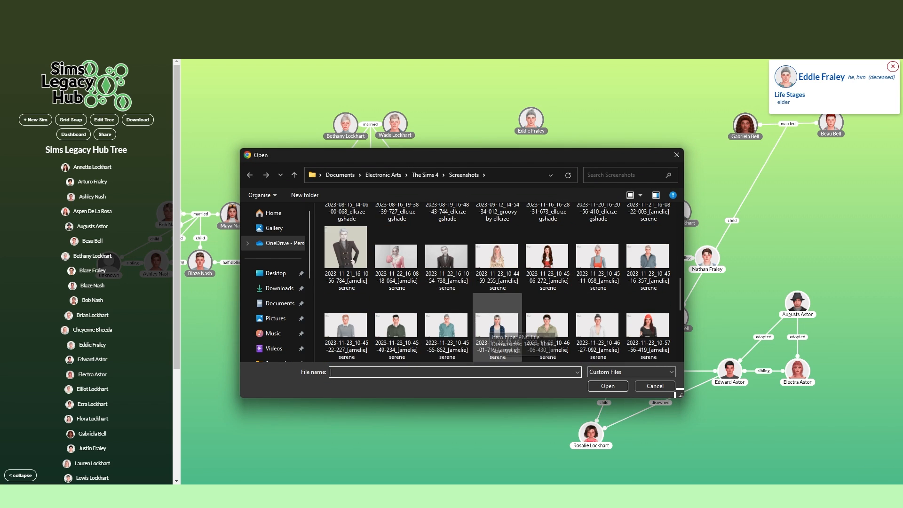
{"action": "double_click", "coordinate": [496, 326]}
{"action": "left_click", "coordinate": [661, 409]}
{"action": "left_click", "coordinate": [633, 374]}
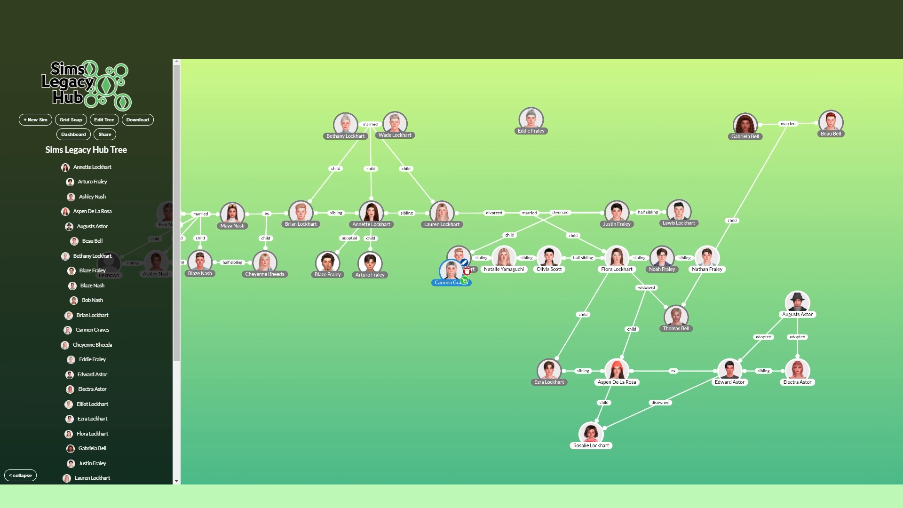
{"action": "left_click_drag", "start_coordinate": [451, 271], "coordinate": [585, 121]}
Step: Start an entry for the woman's sister with her full name, she and her pronouns, and a portrait cropped to her face
{"action": "left_click", "coordinate": [36, 120]}
{"action": "left_click", "coordinate": [281, 210]}
{"action": "left_click", "coordinate": [295, 210]}
{"action": "left_click", "coordinate": [274, 242]}
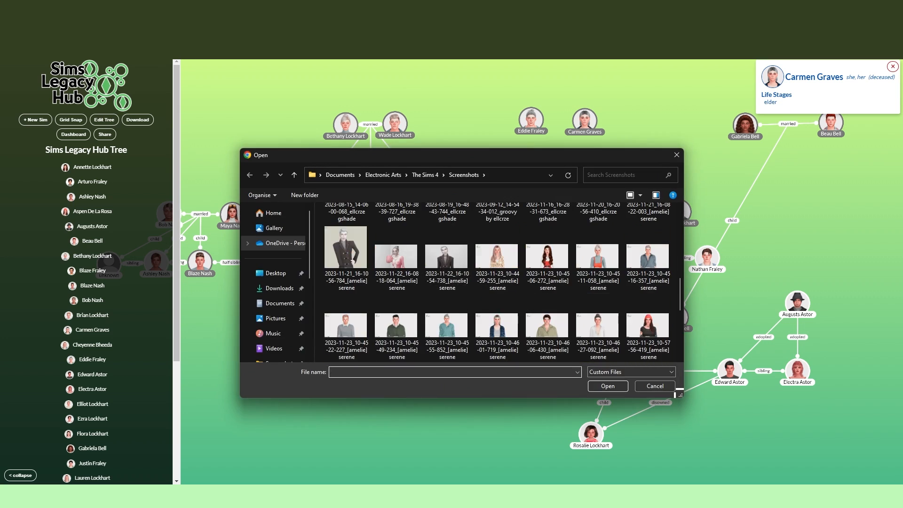
{"action": "double_click", "coordinate": [492, 301]}
{"action": "left_click", "coordinate": [661, 409]}
Step: Save the sister with elder life stage and deceased status, place her beside the first woman, and link them as siblings
{"action": "left_click", "coordinate": [374, 326]}
{"action": "left_click", "coordinate": [291, 359]}
{"action": "left_click", "coordinate": [633, 376]}
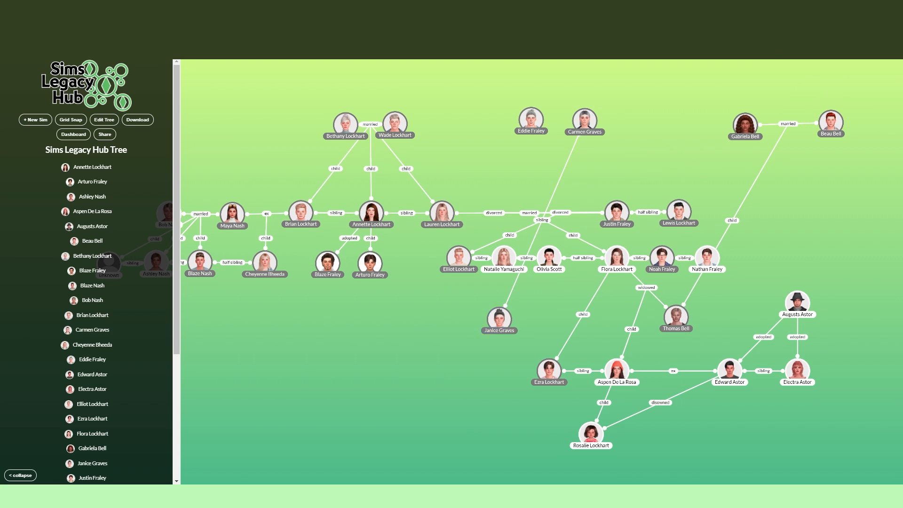
{"action": "left_click_drag", "start_coordinate": [499, 319], "coordinate": [646, 121]}
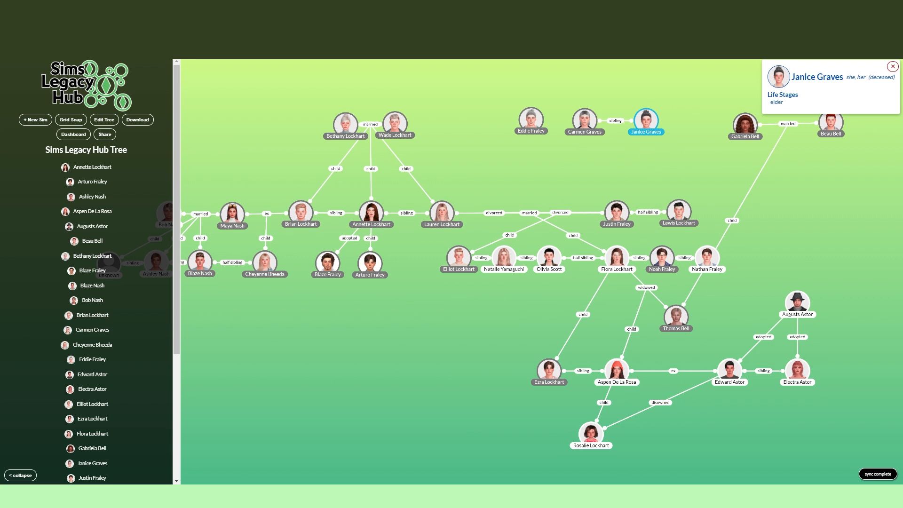
Step: Link each elderly sister individually to her own son among the two half brothers with a child relationship
{"action": "left_click", "coordinate": [441, 336]}
{"action": "left_click", "coordinate": [463, 301]}
{"action": "left_click", "coordinate": [635, 140]}
{"action": "left_click", "coordinate": [451, 278]}
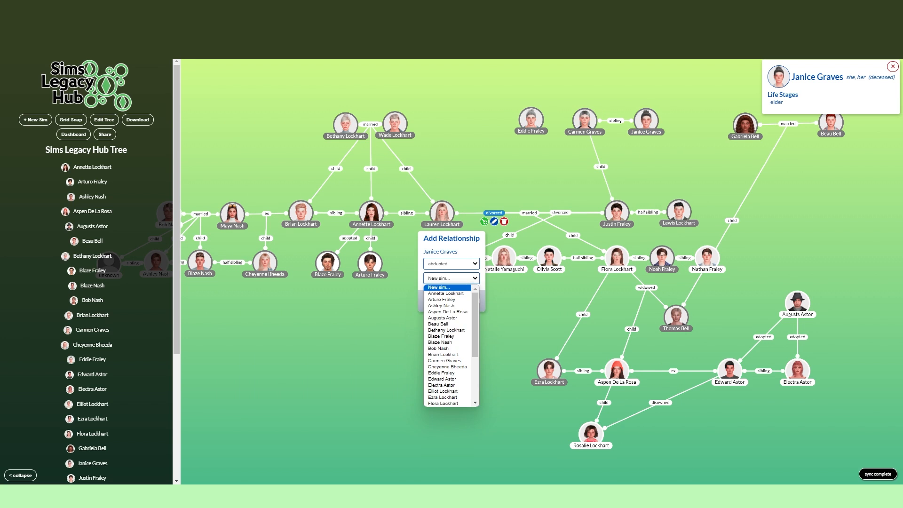
{"action": "left_click", "coordinate": [443, 348]}
{"action": "left_click", "coordinate": [463, 300]}
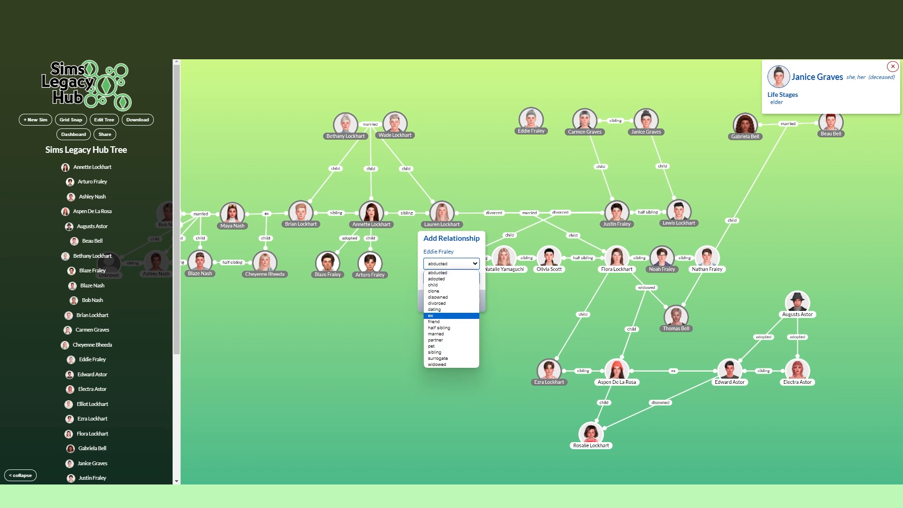
Step: Add ex relationships between the half brothers' father and both elderly sisters
{"action": "left_click", "coordinate": [438, 315]}
{"action": "left_click", "coordinate": [450, 279]}
{"action": "left_click", "coordinate": [443, 346]}
{"action": "left_click", "coordinate": [464, 299]}
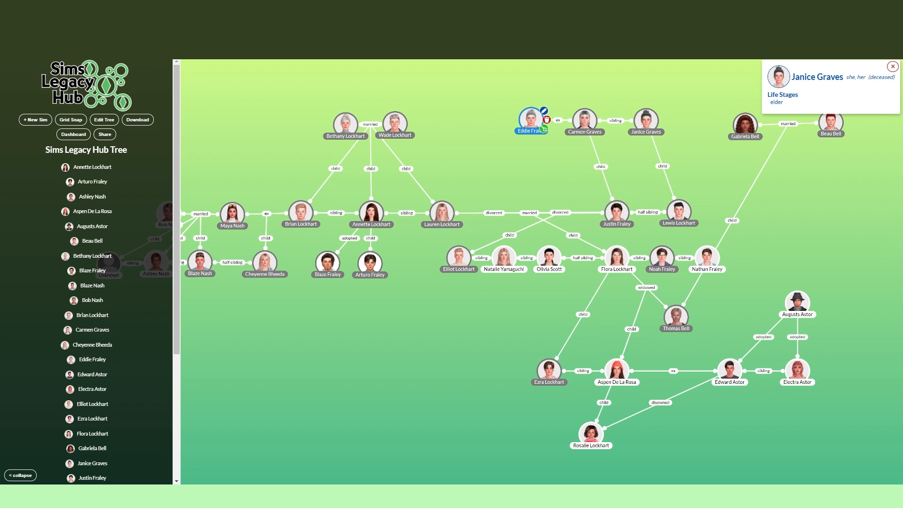
Step: Remove the two sisters' single-parent child links, and move the father farther away from them
{"action": "left_click", "coordinate": [600, 167]}
{"action": "left_click", "coordinate": [662, 166]}
{"action": "left_click_drag", "start_coordinate": [531, 120], "coordinate": [481, 118]}
Step: Link the elder half brother as a child of the father and the first sister through their ex relationship
{"action": "left_click", "coordinate": [532, 119]}
{"action": "left_click", "coordinate": [451, 279]}
{"action": "scroll", "coordinate": [443, 336], "scroll_direction": "down", "scroll_amount": 2}
{"action": "left_click", "coordinate": [443, 336]}
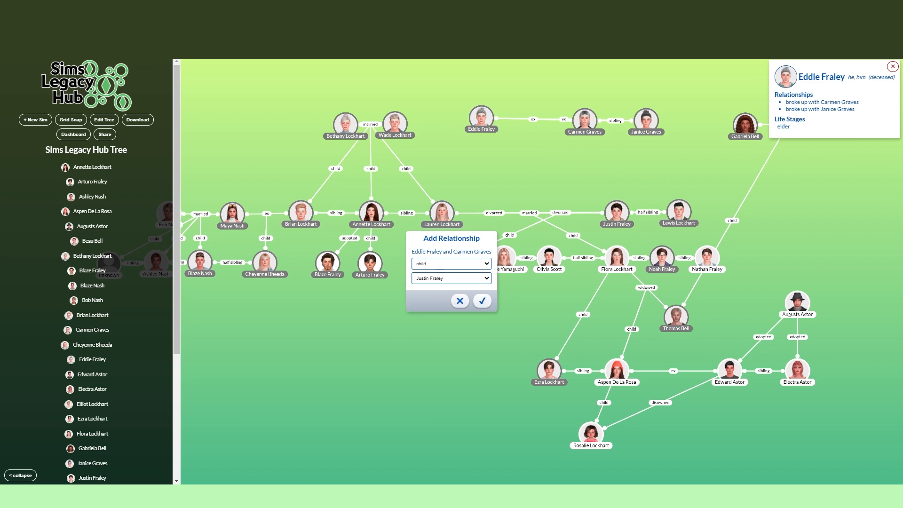
{"action": "left_click", "coordinate": [481, 133]}
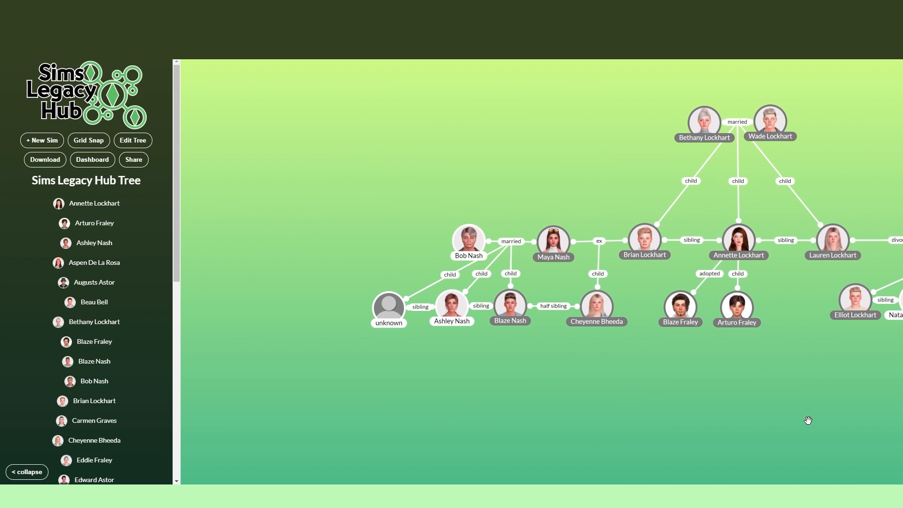
{"action": "left_click_drag", "start_coordinate": [806, 419], "coordinate": [306, 437]}
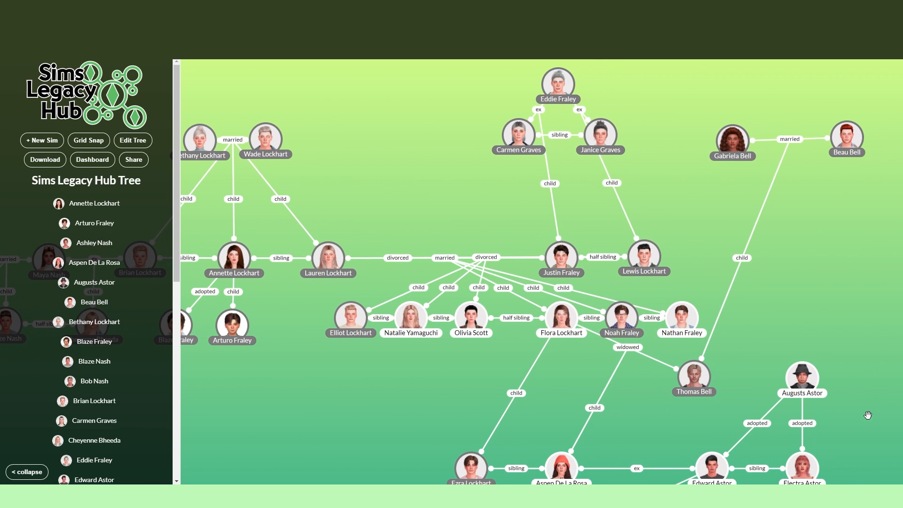
{"action": "left_click_drag", "start_coordinate": [867, 414], "coordinate": [854, 293]}
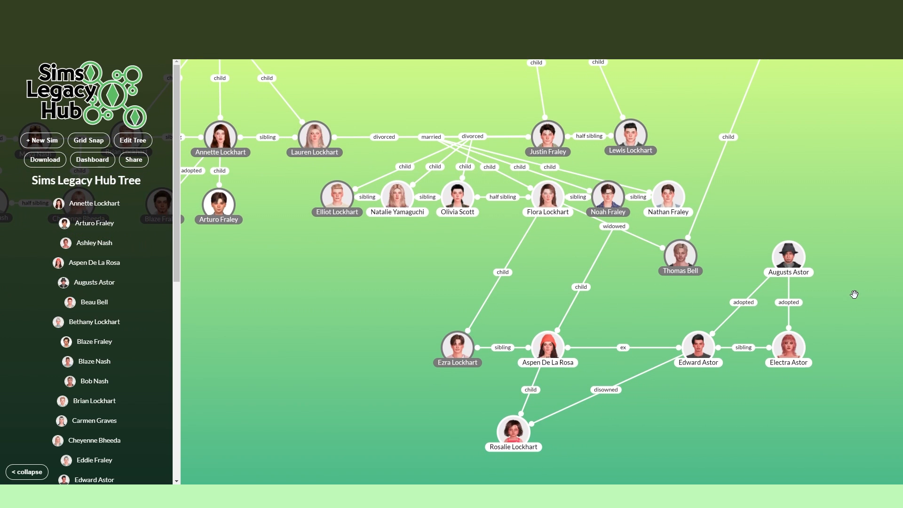